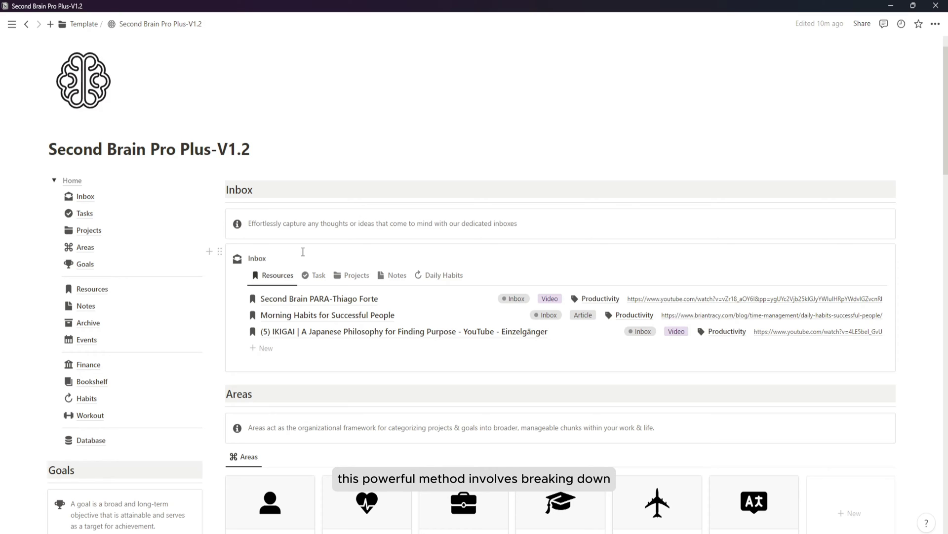
Step: Create a new area titled 'Home Improvement' with its type set to Personal
scroll(302, 252, down, 3)
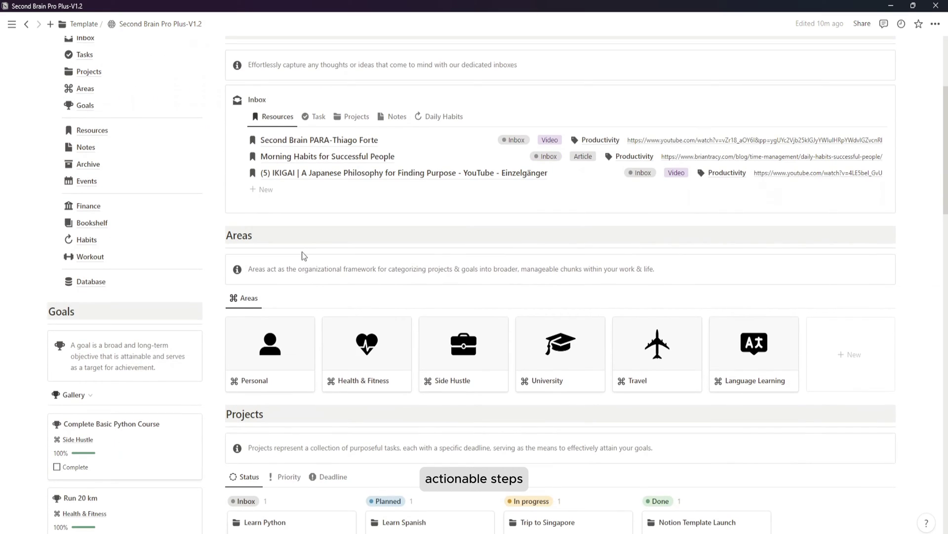
scroll(321, 197, down, 1)
scroll(323, 200, down, 4)
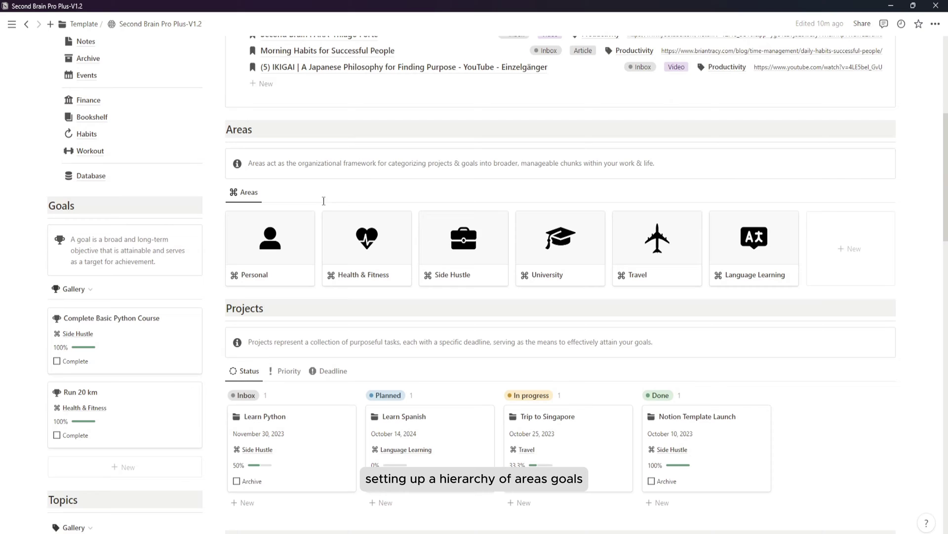
scroll(322, 215, down, 4)
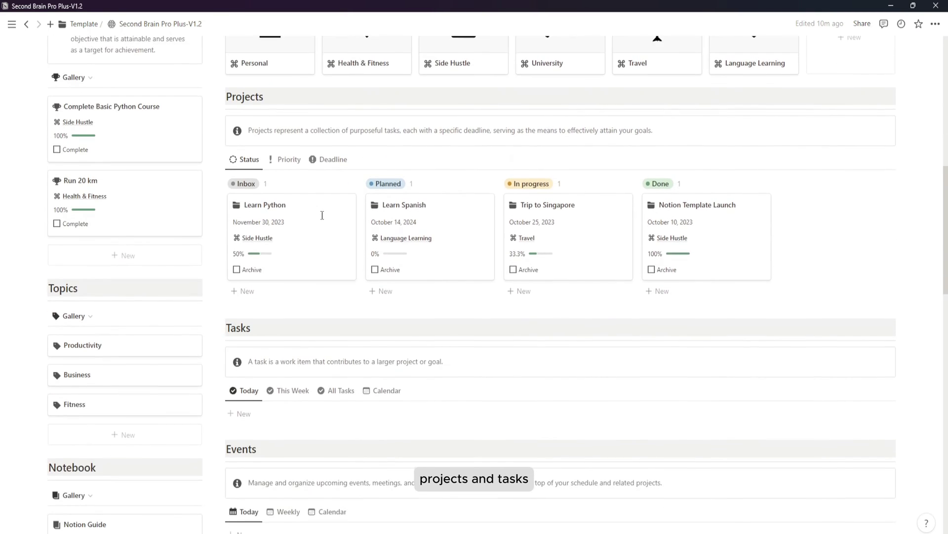
scroll(322, 217, down, 5)
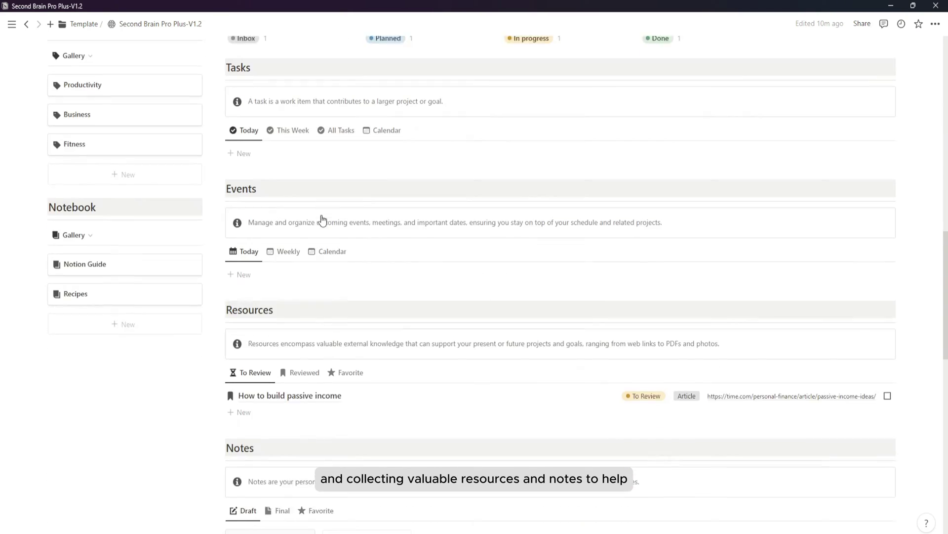
scroll(322, 216, down, 5)
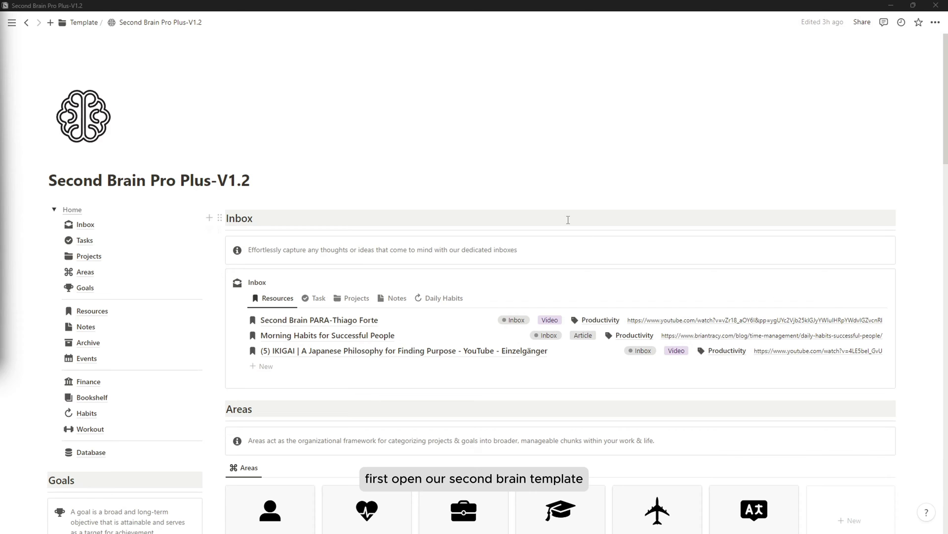
scroll(553, 245, down, 3)
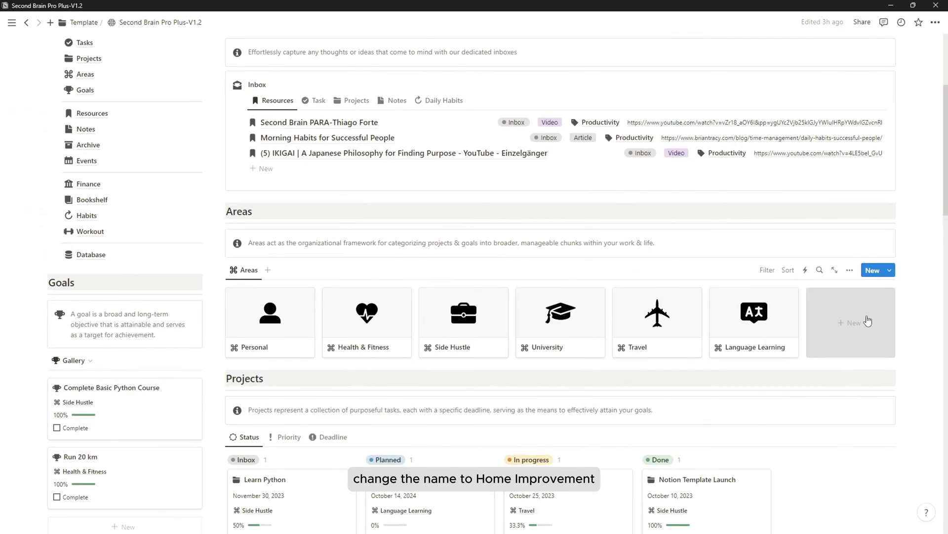
click(790, 318)
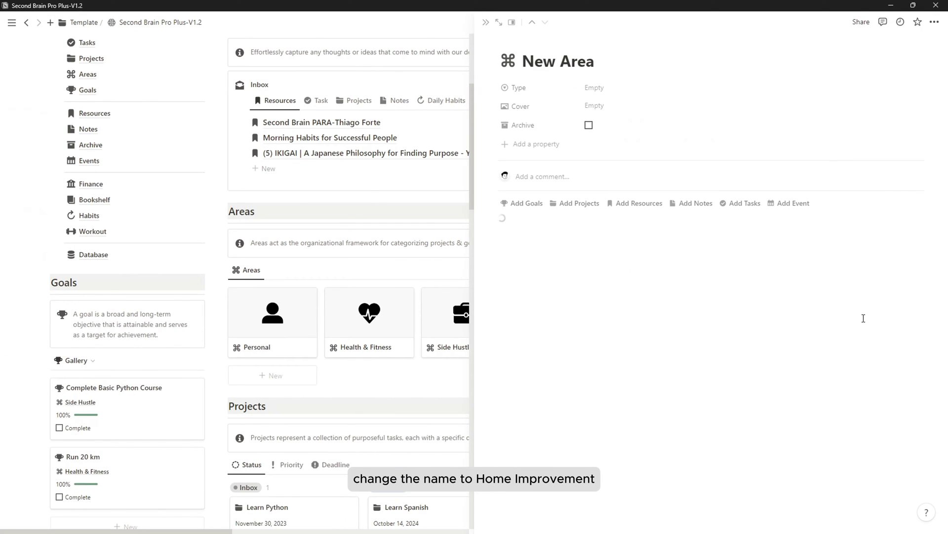
drag(523, 57, 597, 61)
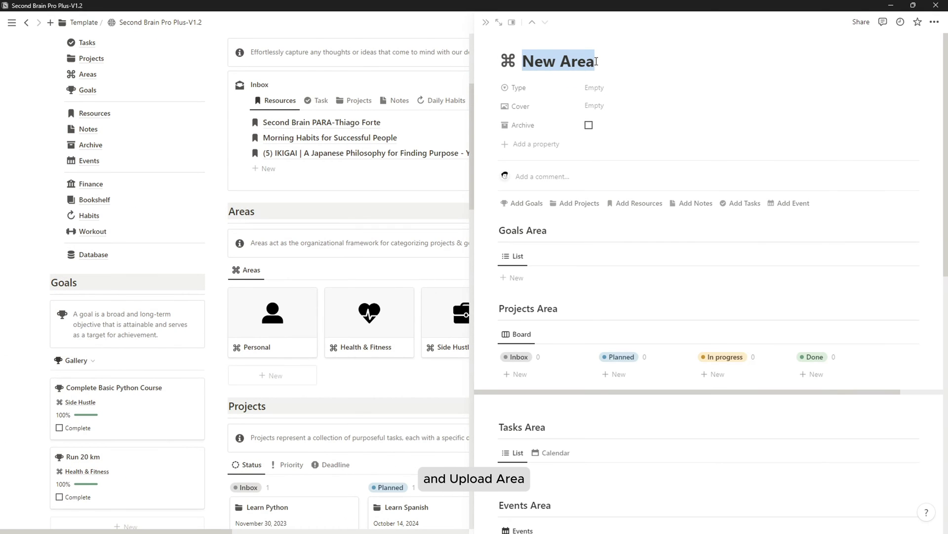
text(Home Improvement)
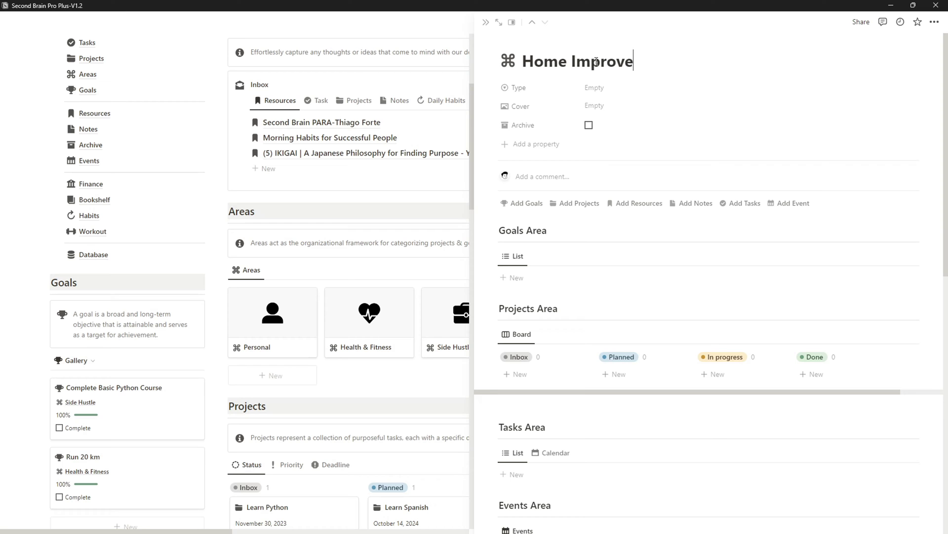
click(594, 87)
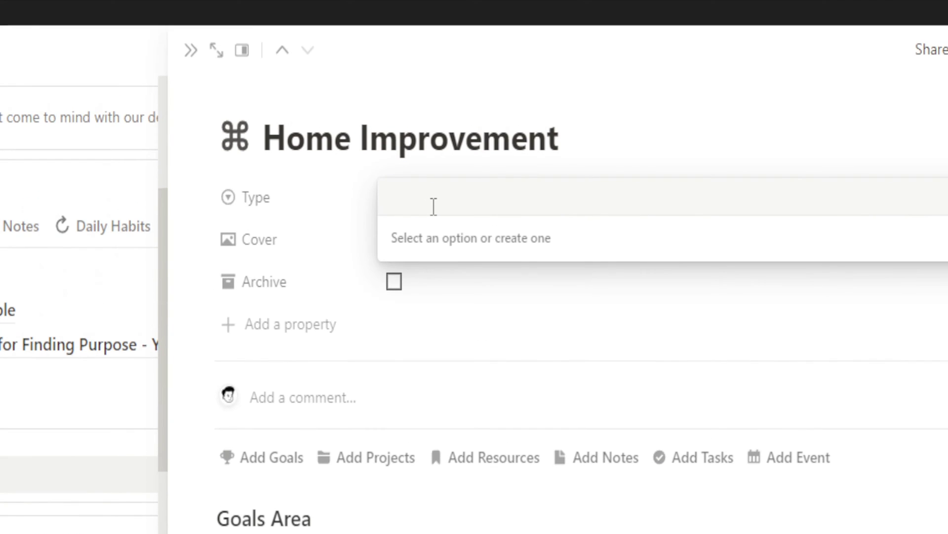
click(503, 273)
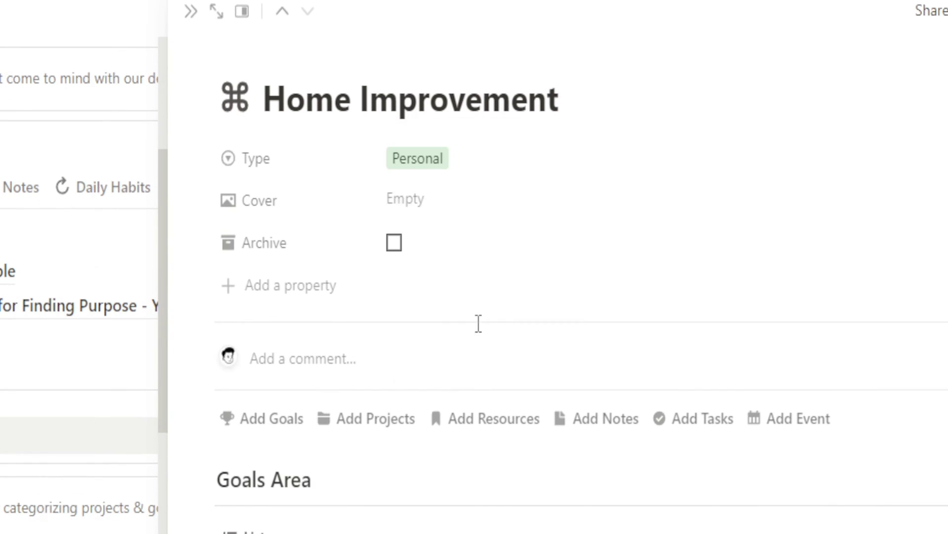
Step: Upload House.png as the Home Improvement area's cover image
click(453, 205)
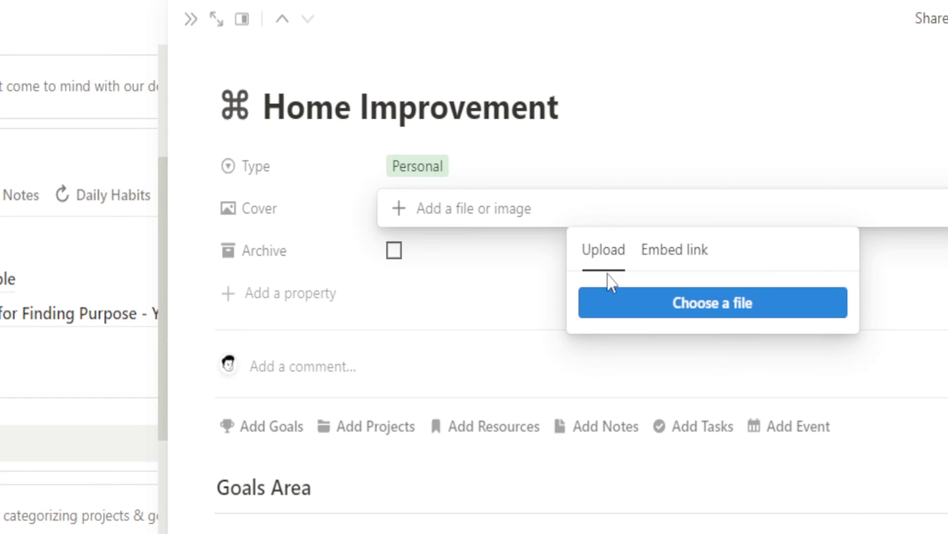
click(667, 302)
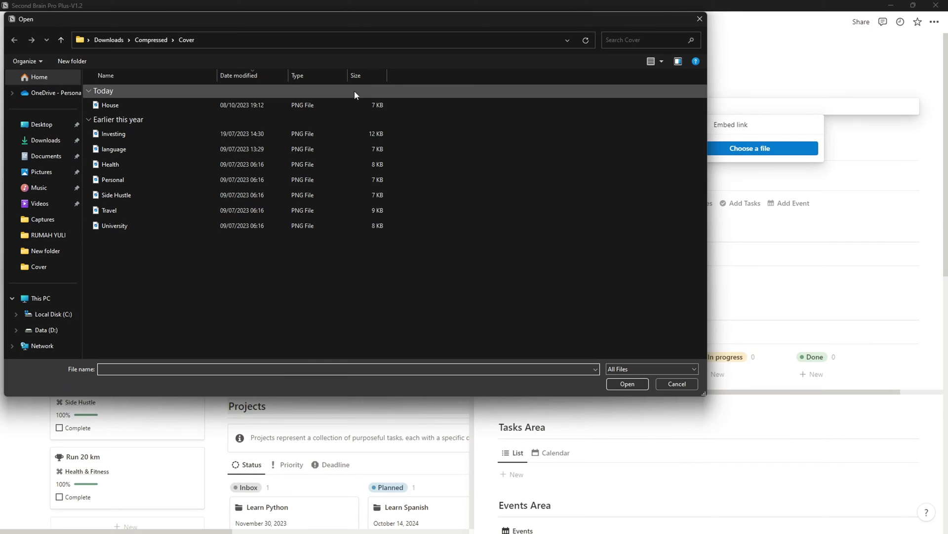
click(170, 106)
click(621, 383)
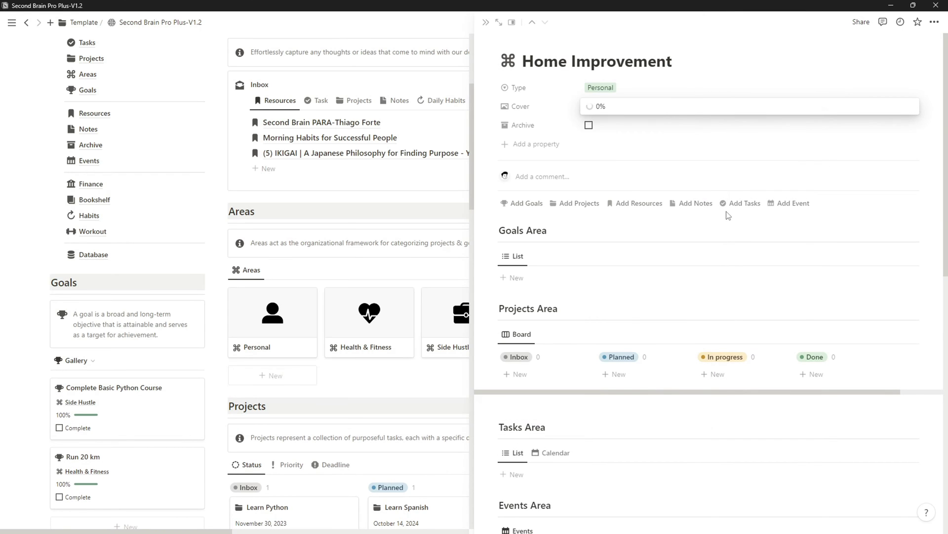
Step: Add a 'Renovate Home Office' goal to the area, due October 31, 2023
click(563, 310)
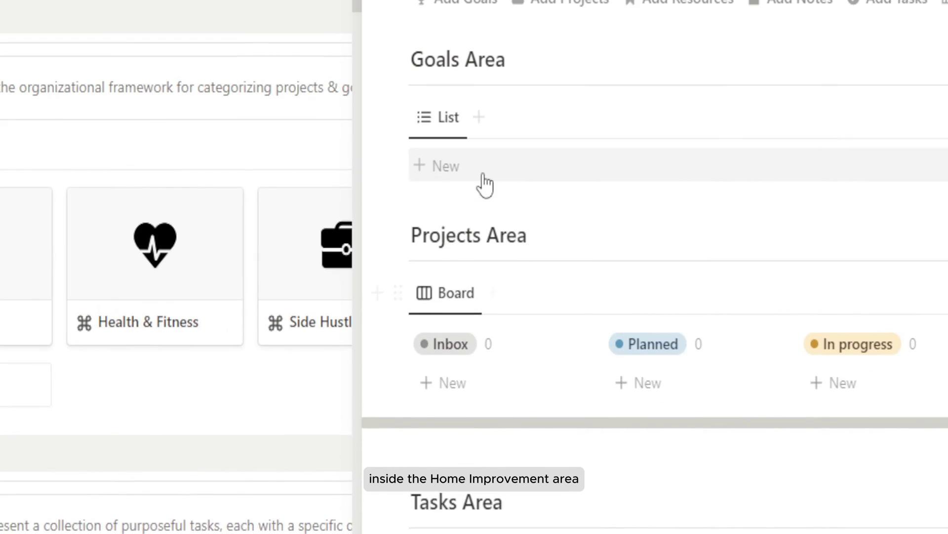
click(484, 173)
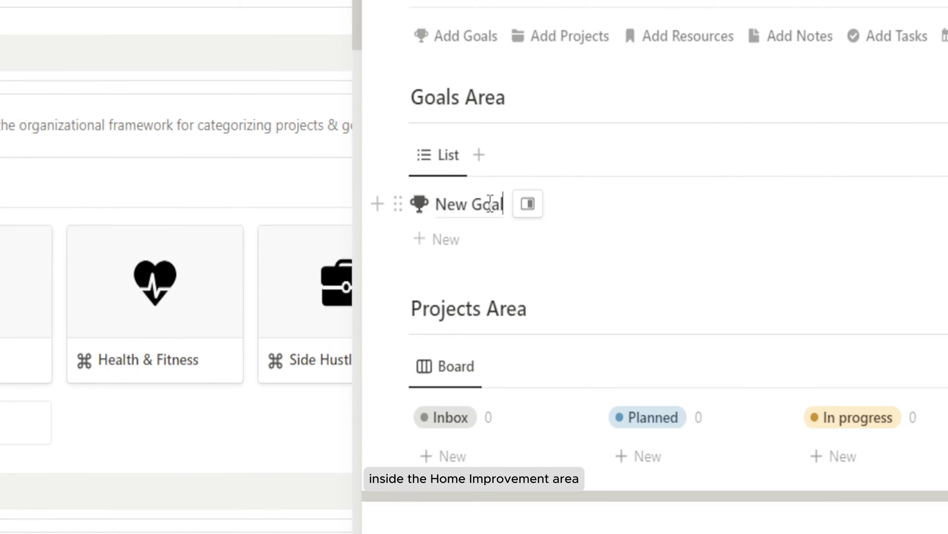
triple_click(487, 166)
text(Renote)
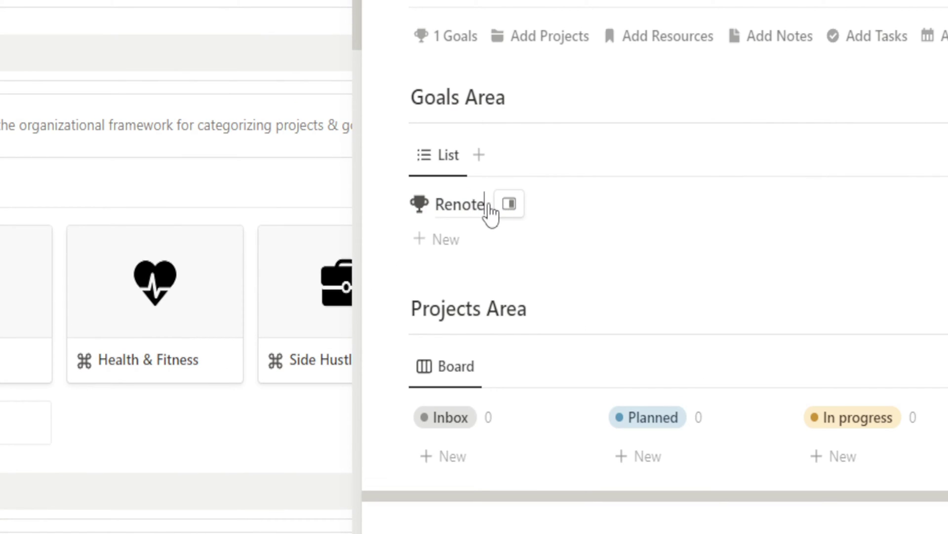
key(BackSpace)
key(BackSpace)
text(vate Home Offic)
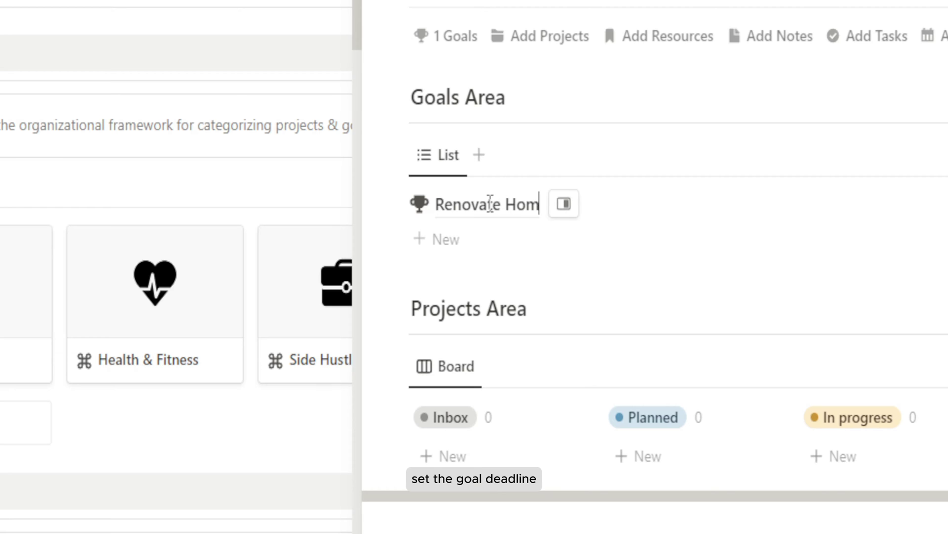
text(e)
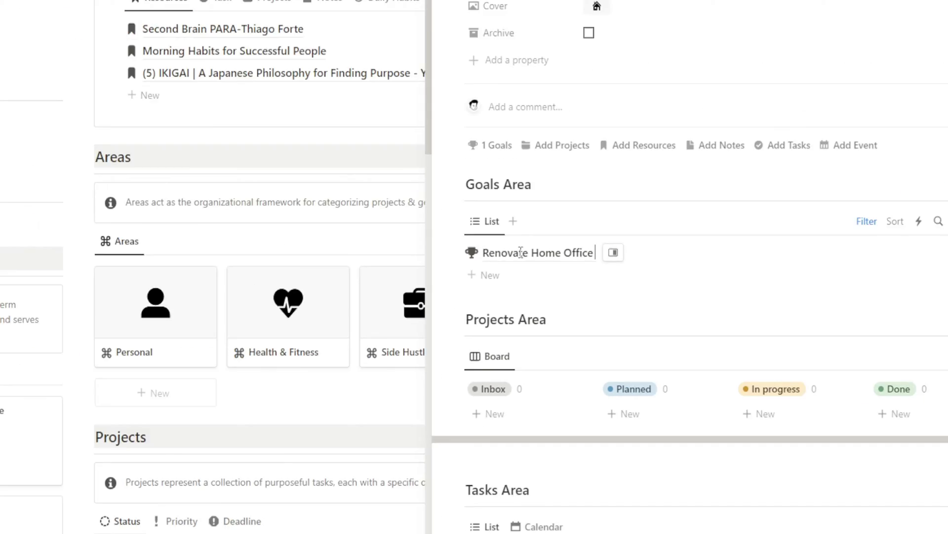
click(866, 278)
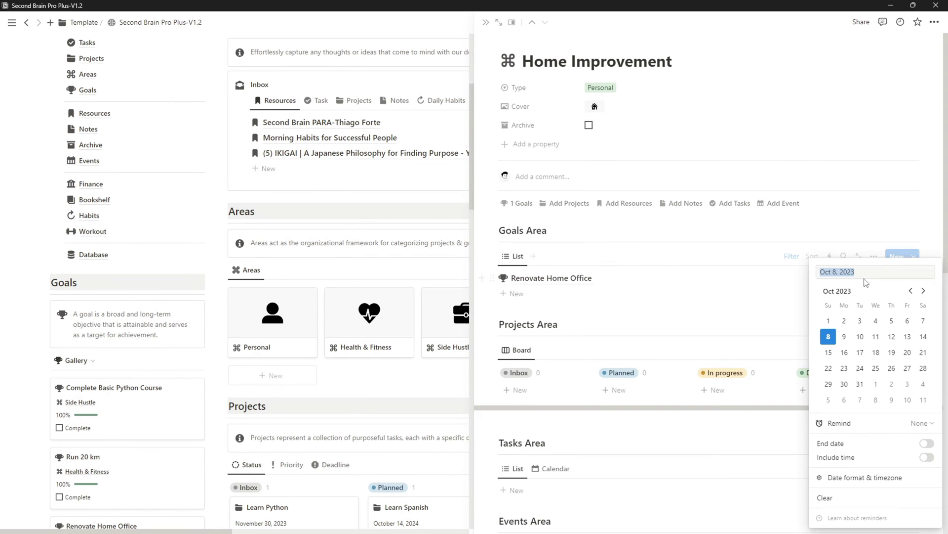
click(861, 385)
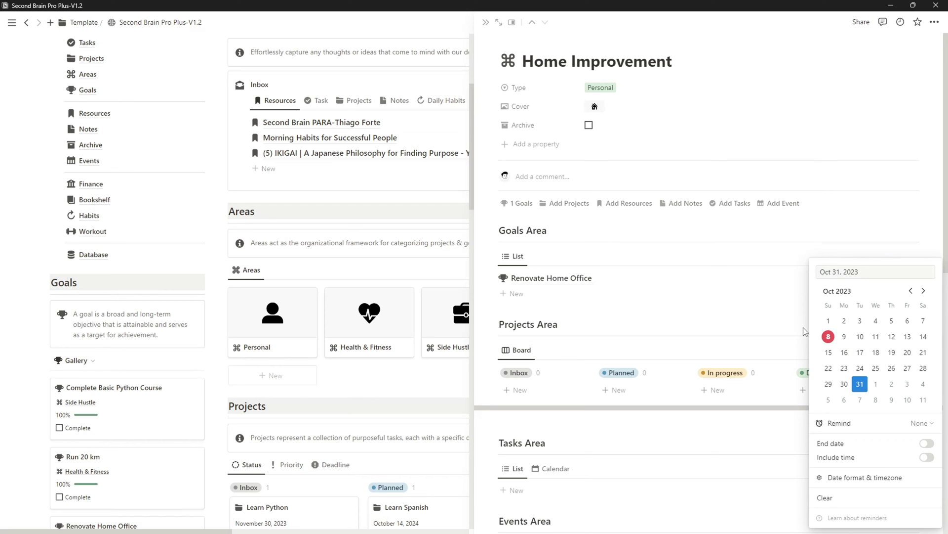
click(608, 281)
Step: Open the Renovate Home Office goal and add a 'Redesign Home Office Space' project card under Inbox
click(608, 280)
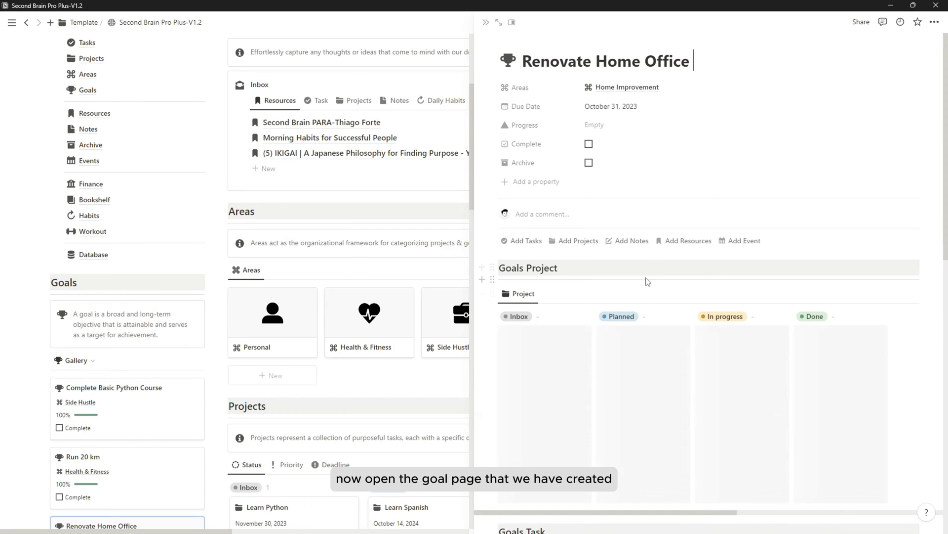
scroll(591, 218, down, 1)
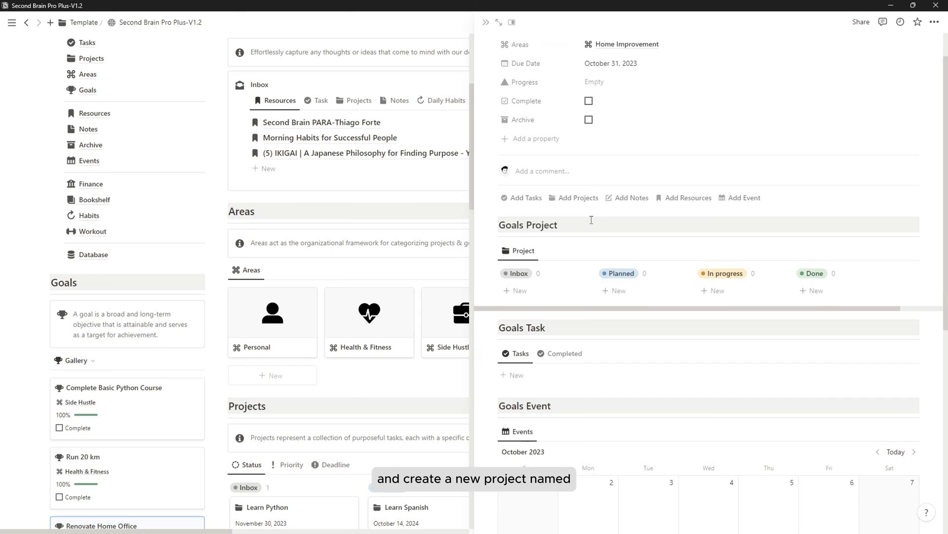
scroll(528, 286, down, 1)
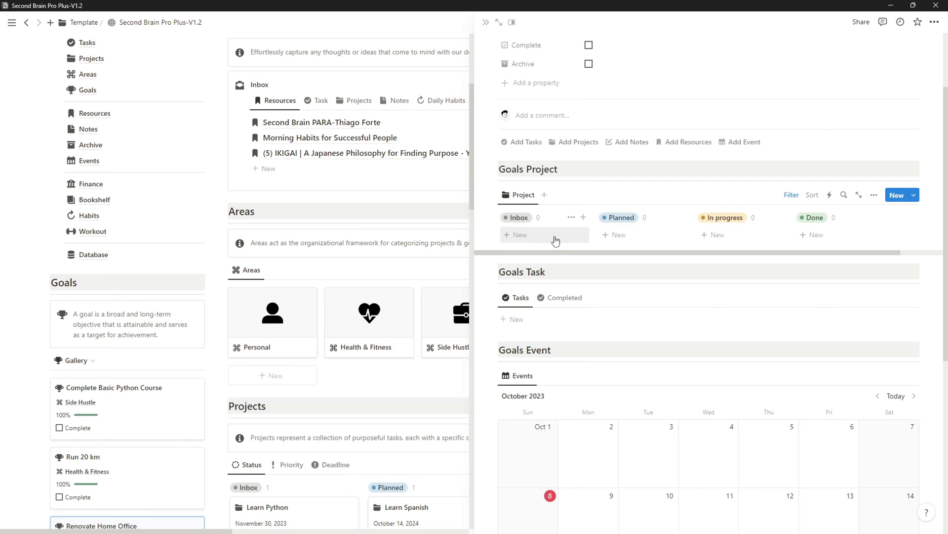
scroll(554, 237, up, 2)
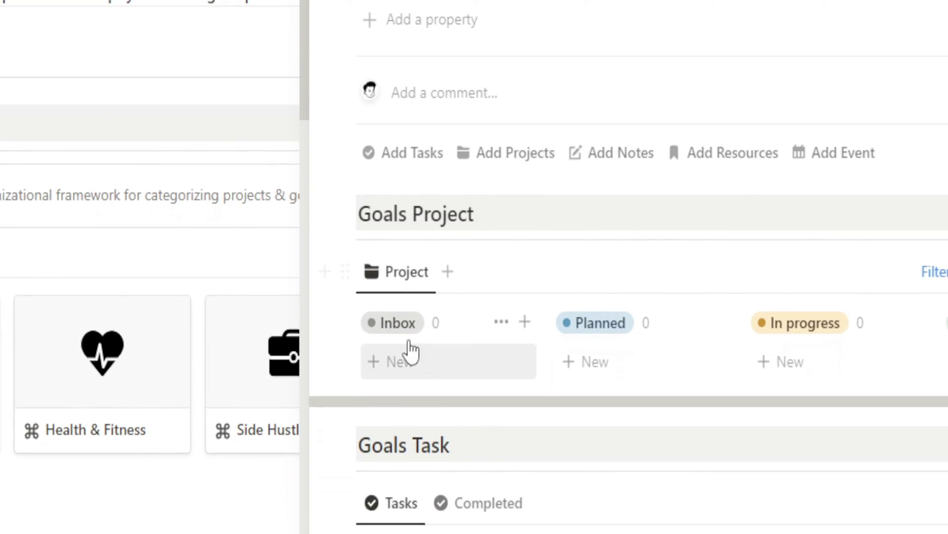
scroll(485, 359, down, 2)
click(486, 368)
triple_click(444, 241)
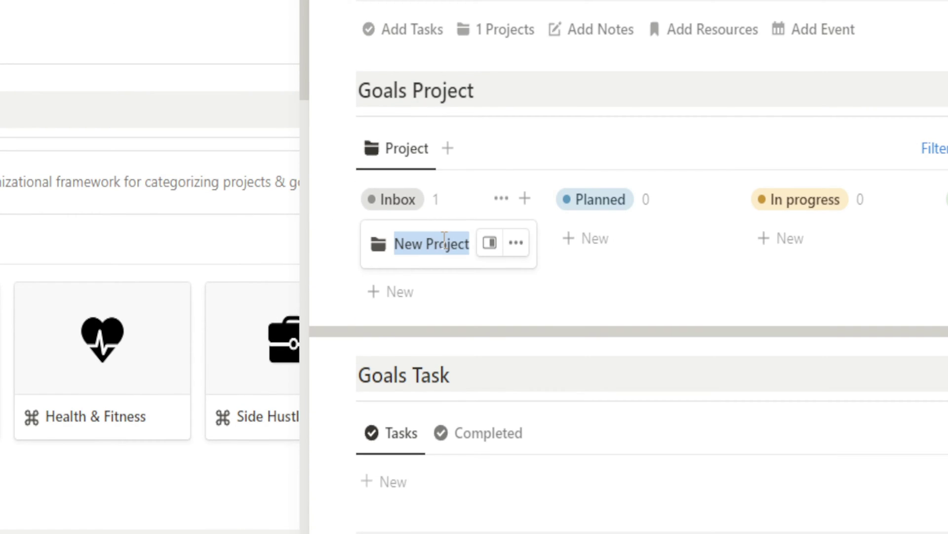
text(Redes)
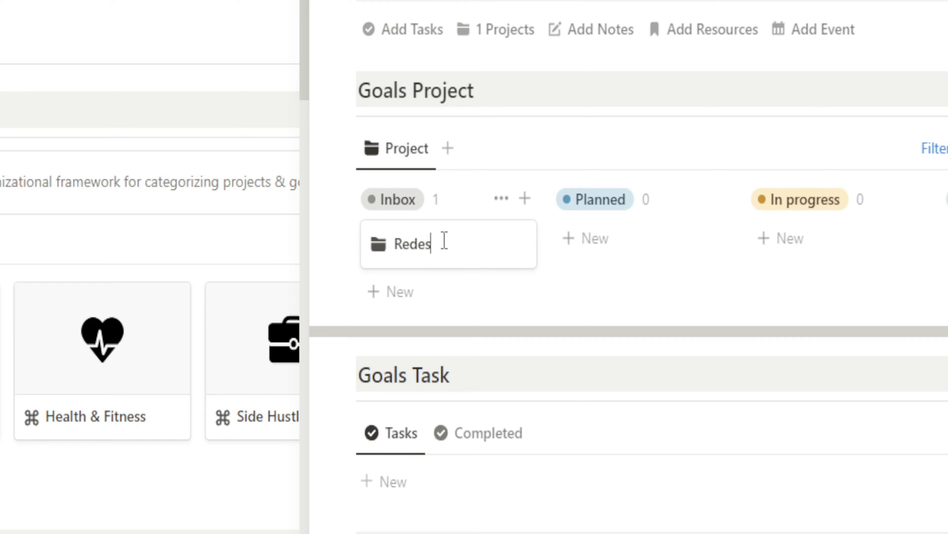
text(ign Home Office Space)
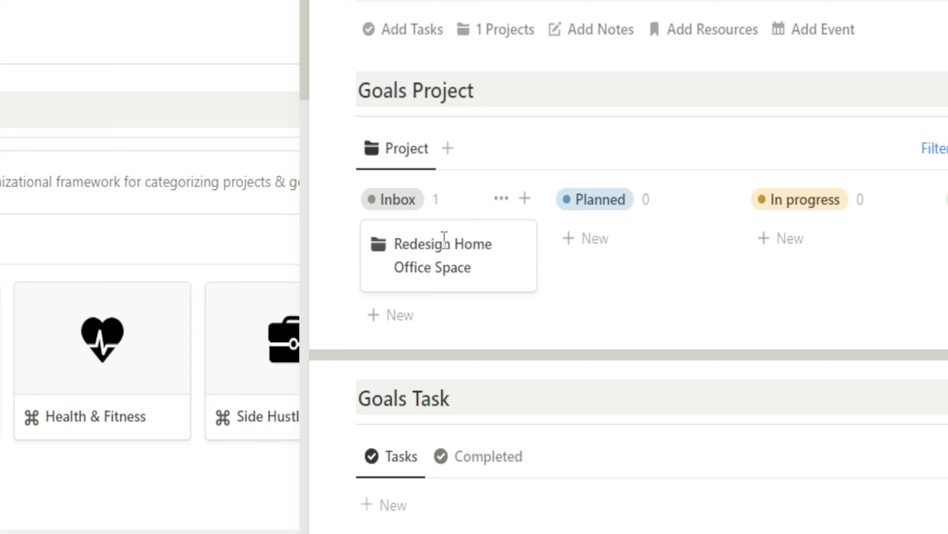
key(Escape)
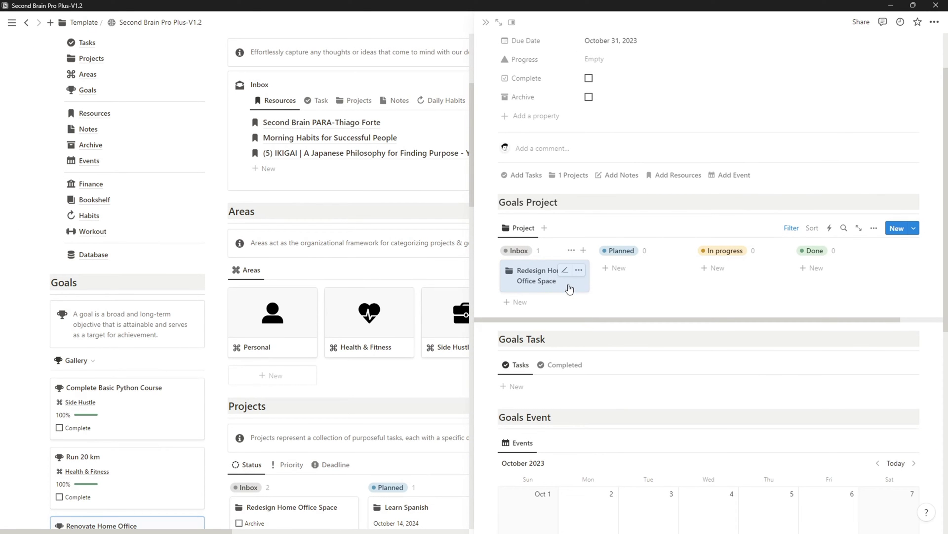
Step: Link the project to the Home Improvement area and set its dates to October 8–31, 2023
click(567, 287)
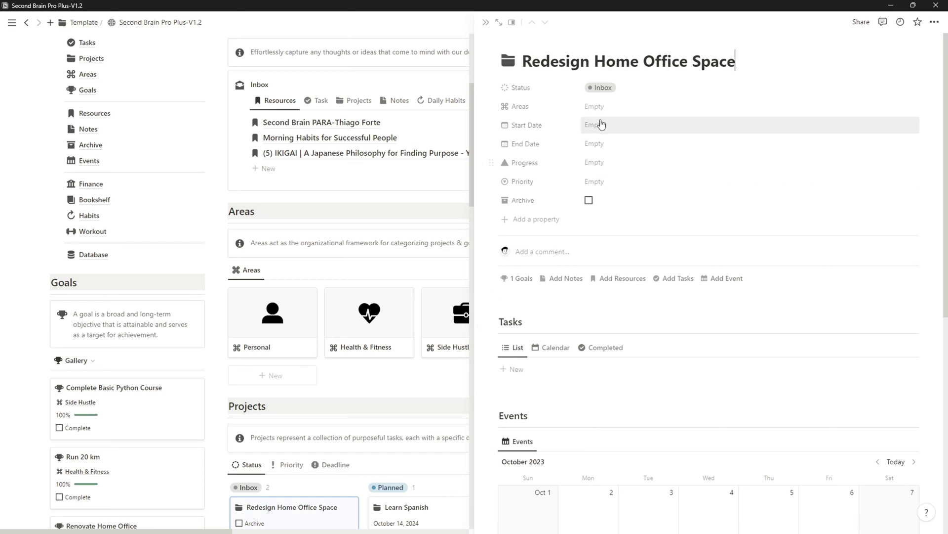
click(623, 108)
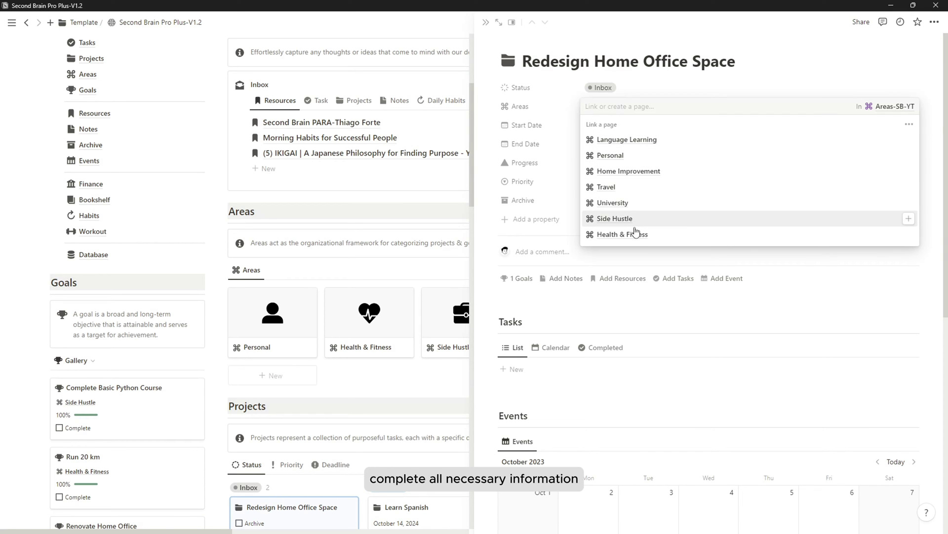
click(652, 172)
click(595, 125)
click(595, 125)
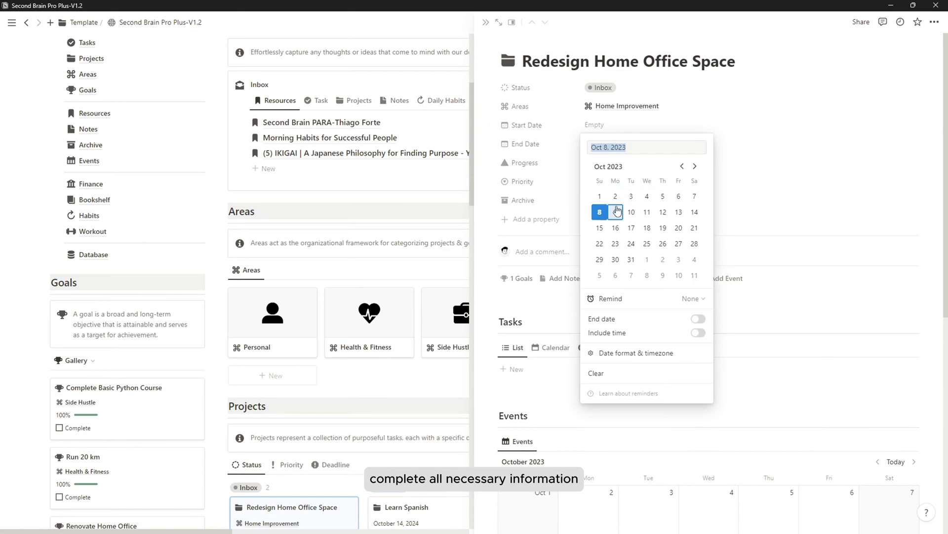
click(600, 211)
click(573, 144)
click(631, 278)
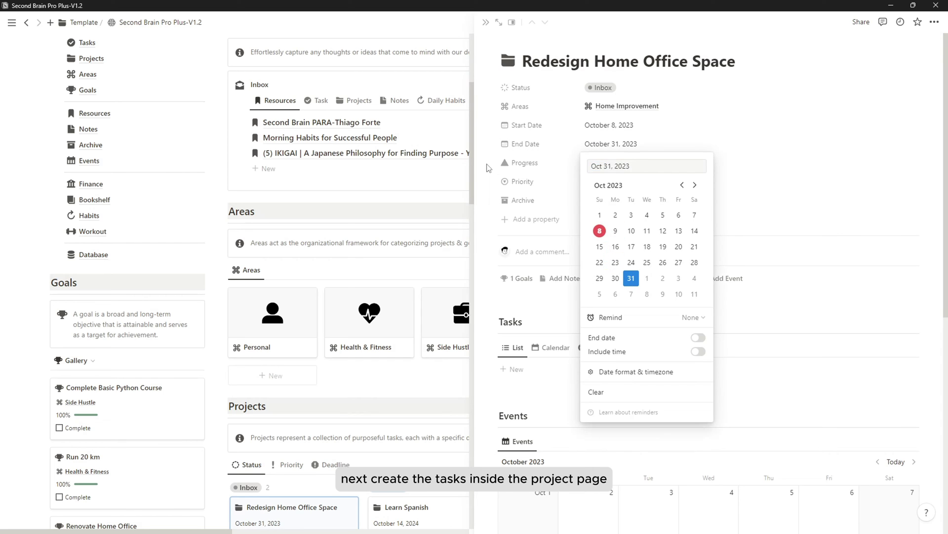
Step: Set the Redesign Home Office Space project's priority to Medium
click(487, 165)
click(600, 181)
click(601, 211)
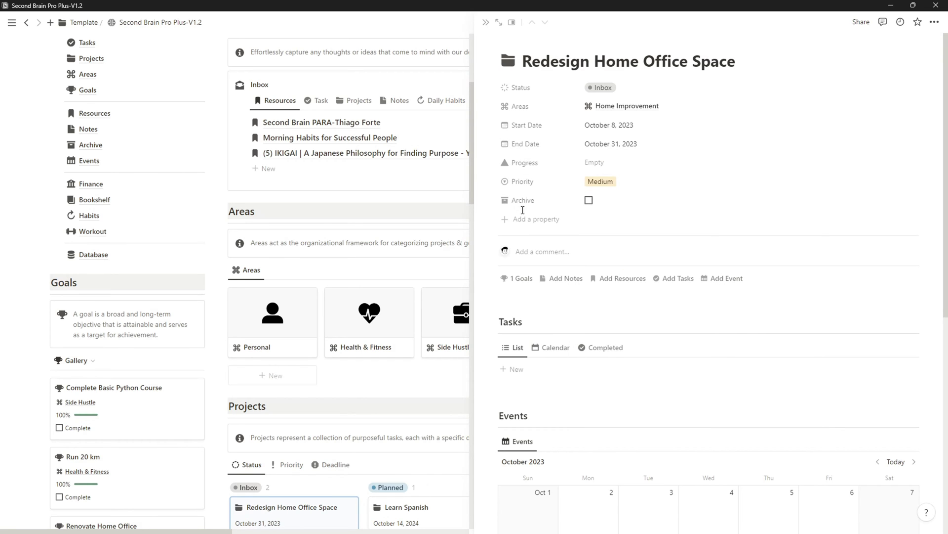
scroll(526, 217, down, 3)
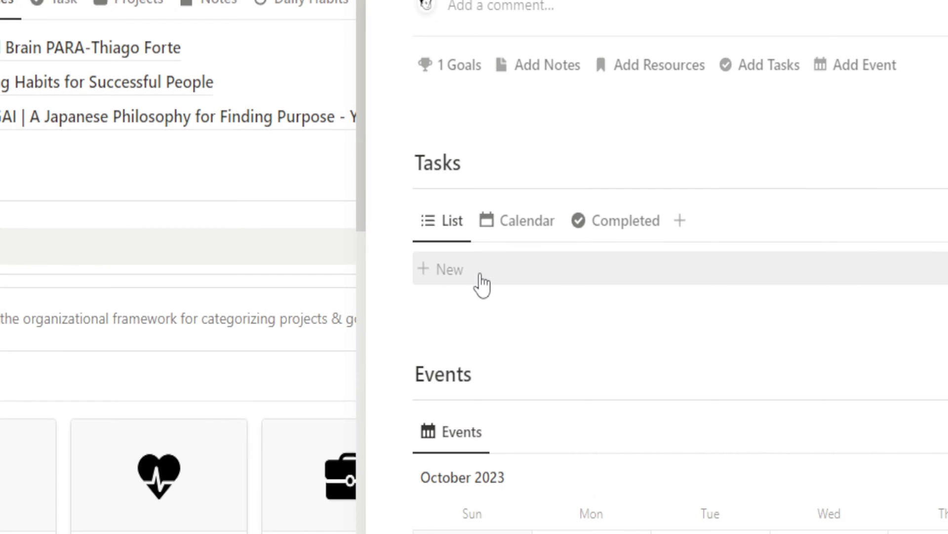
Step: Add the task 'Research ergonomic office furniture' dated October 8, 2023
click(480, 277)
text(Re)
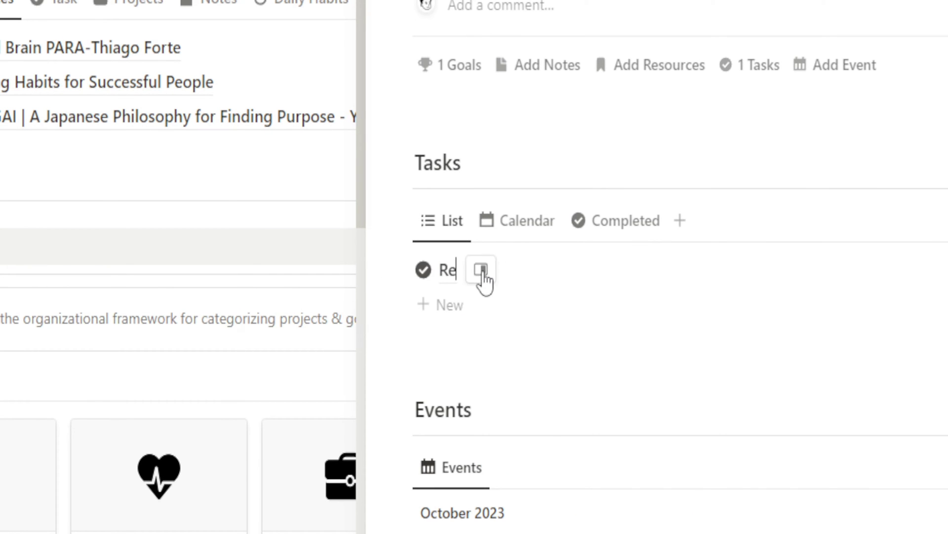
text(search ergo)
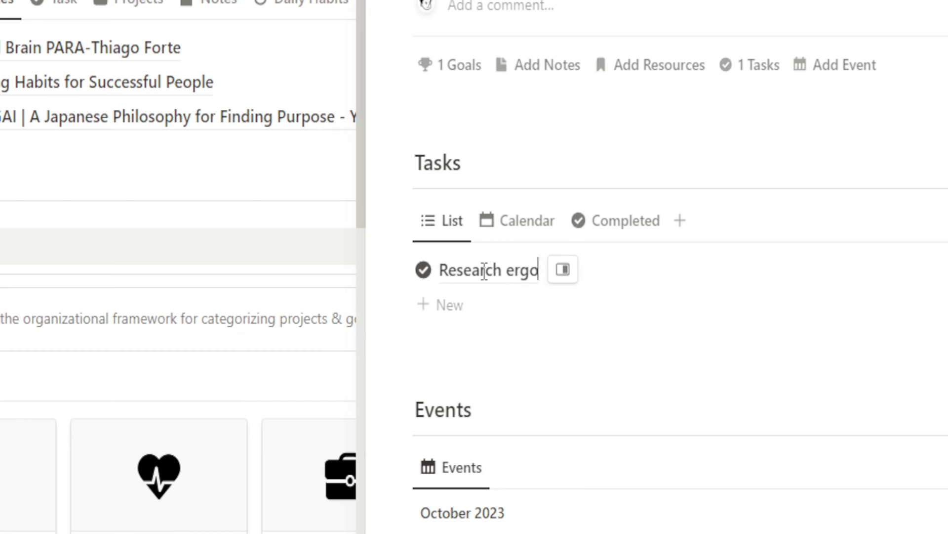
text(nomic pffi)
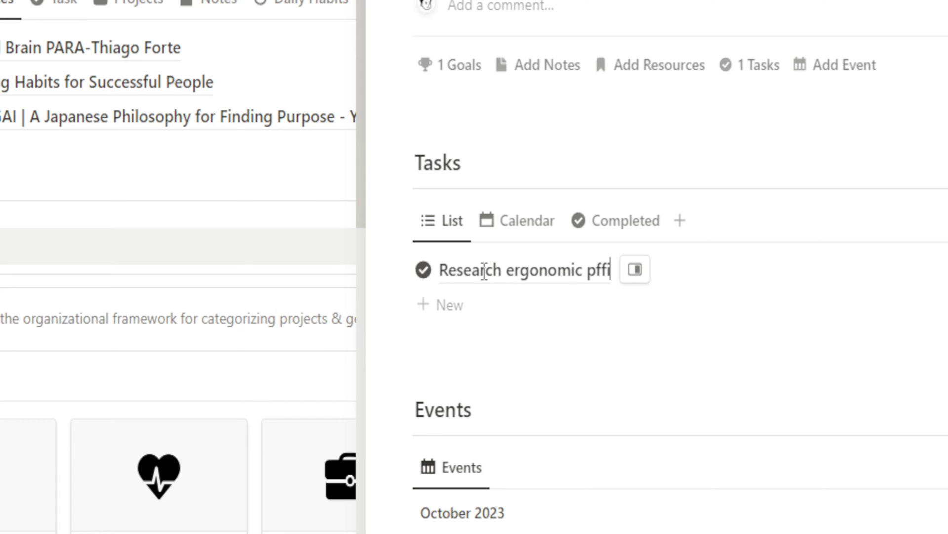
key(BackSpace)
key(BackSpace)
key(BackSpace)
key(BackSpace)
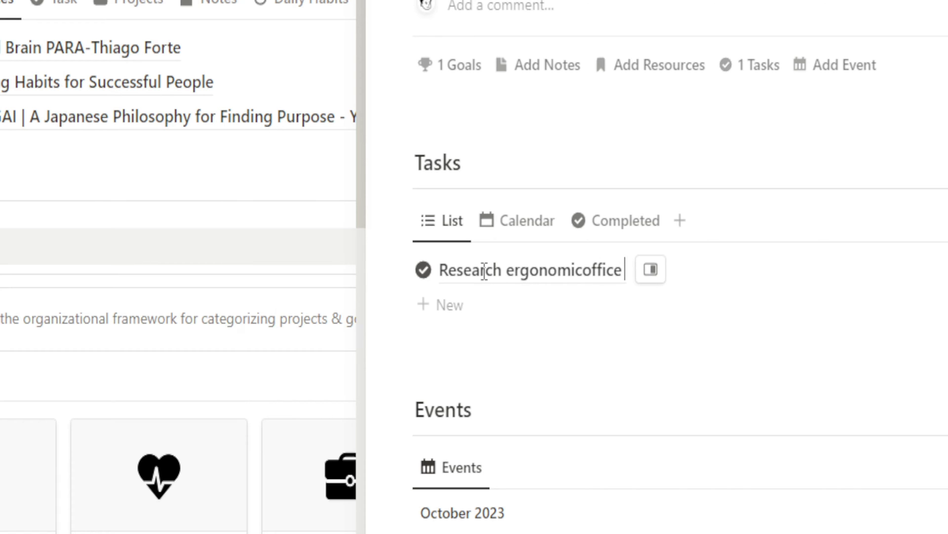
key(Left)
key(Left)
key(Left)
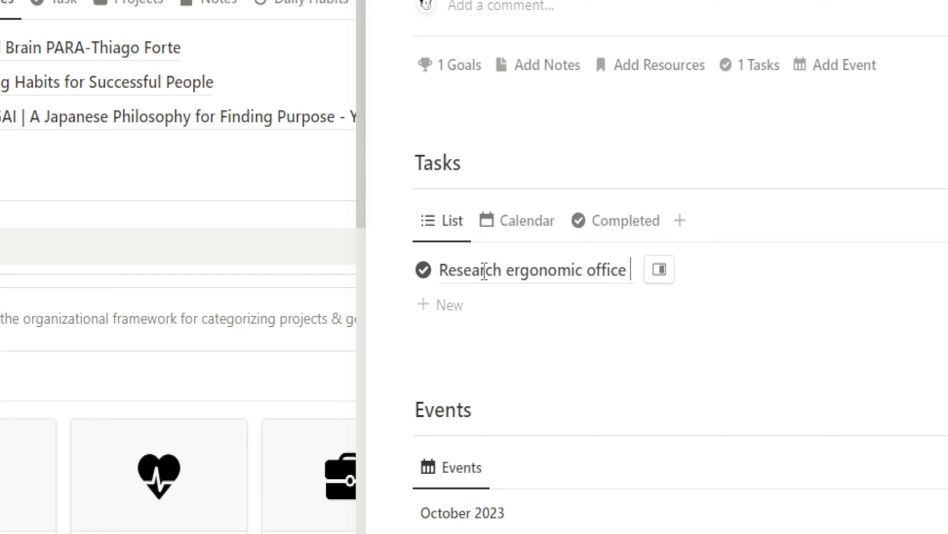
click(756, 270)
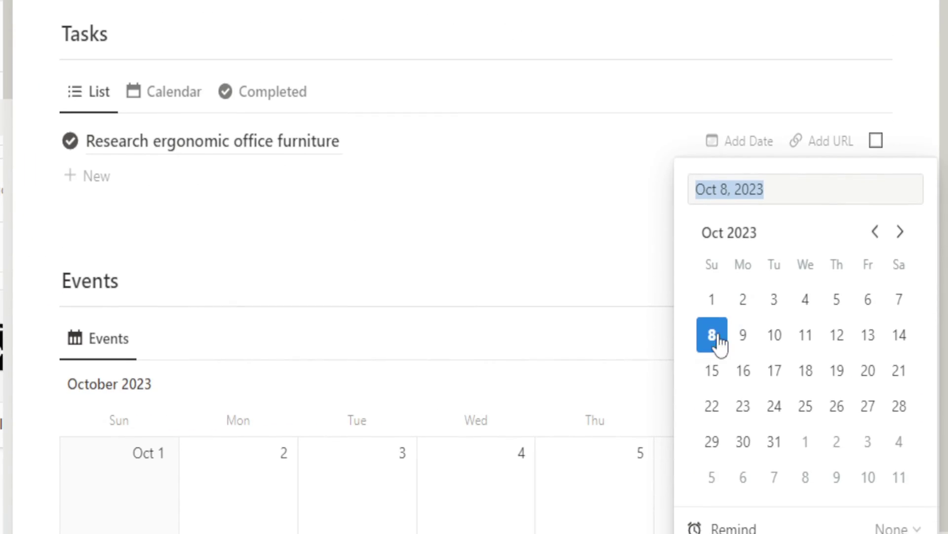
click(712, 335)
click(105, 176)
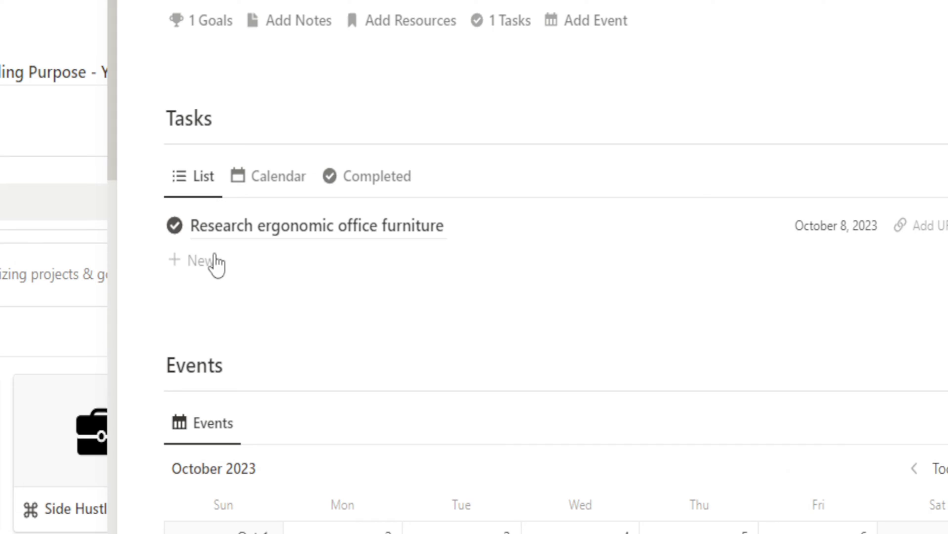
Step: Add the task 'Measure office space and plan layout changes' dated October 9, 2023
click(126, 177)
triple_click(234, 260)
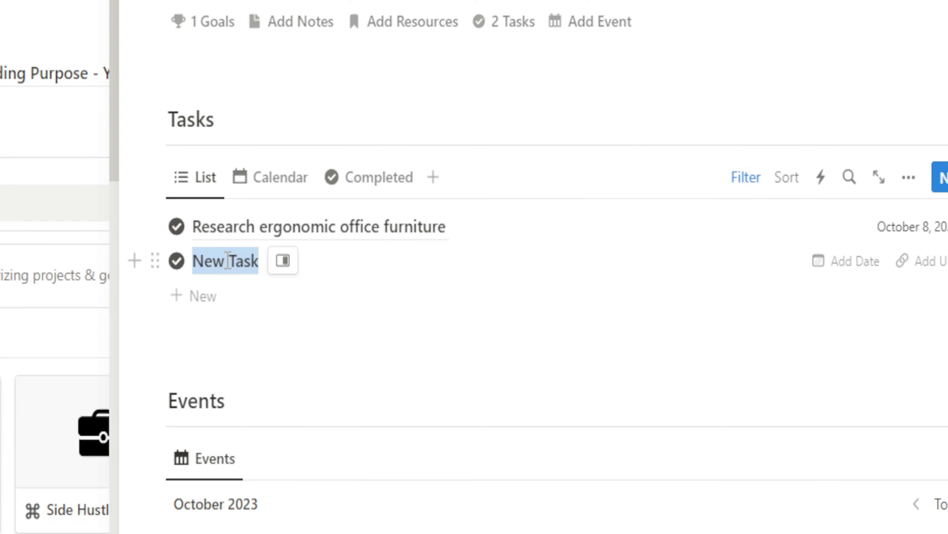
text(Measure offi)
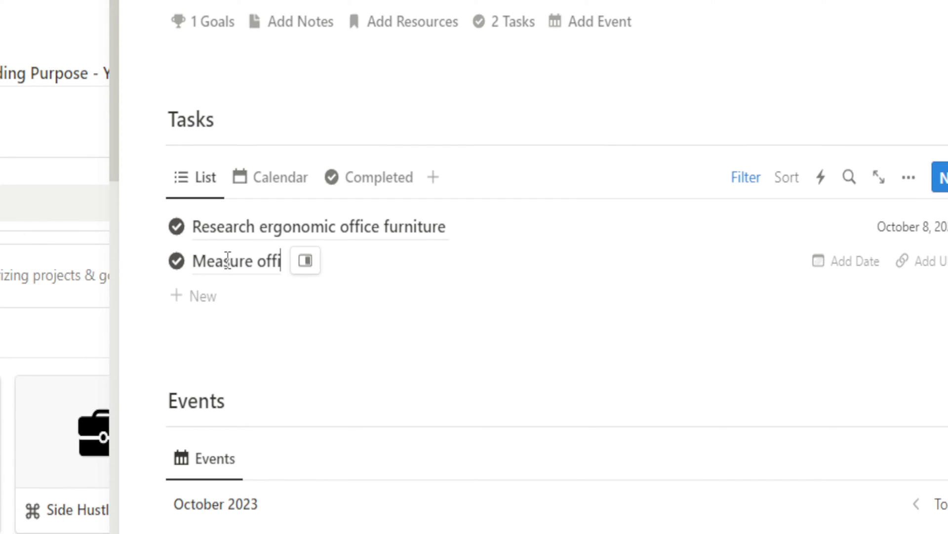
text(ce spac)
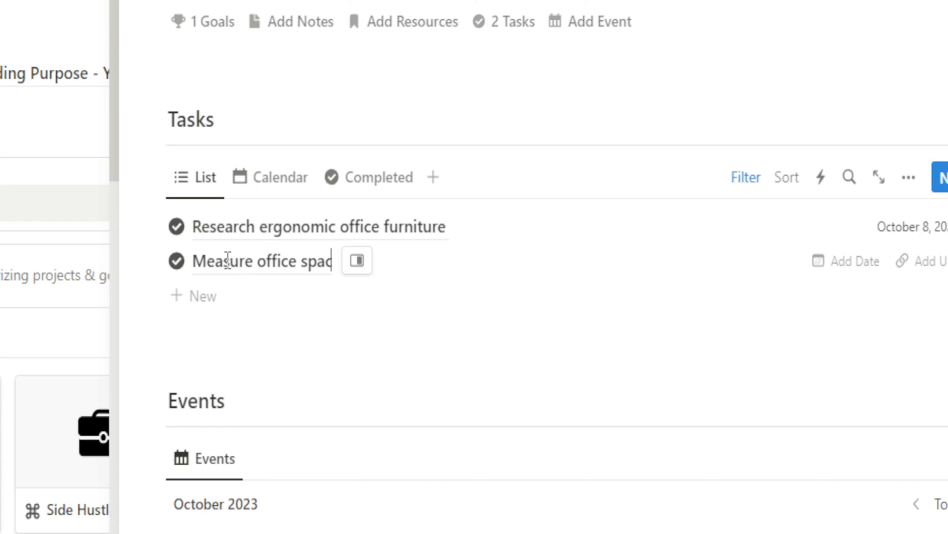
text(e and plan lay)
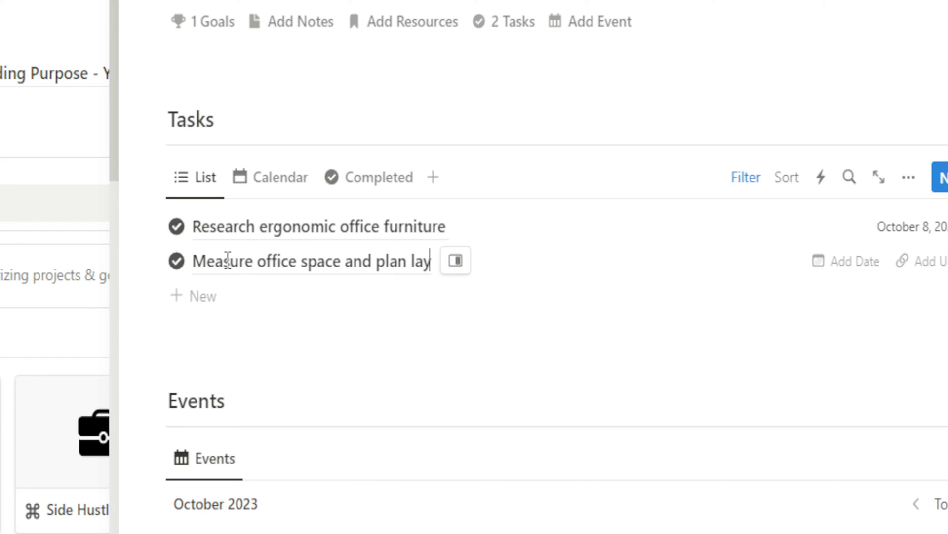
text(out changes)
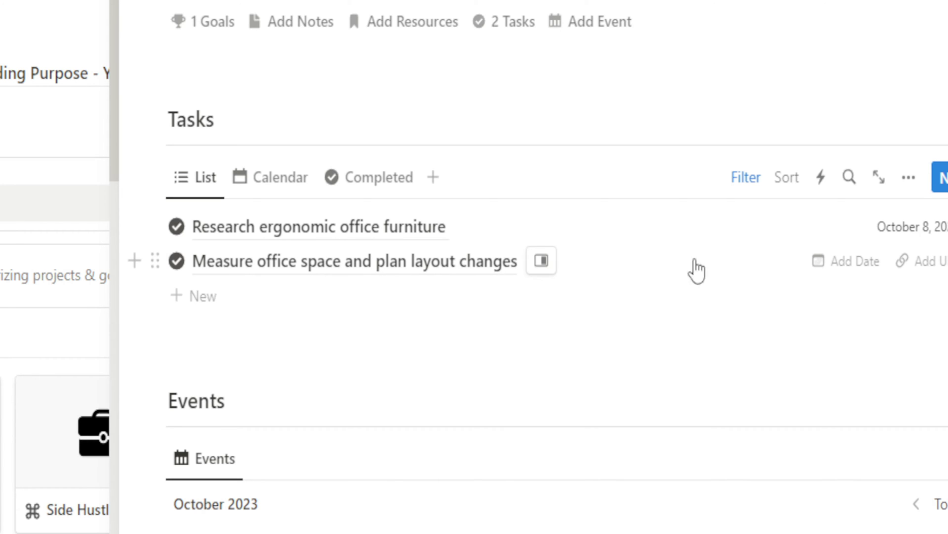
click(820, 261)
click(850, 454)
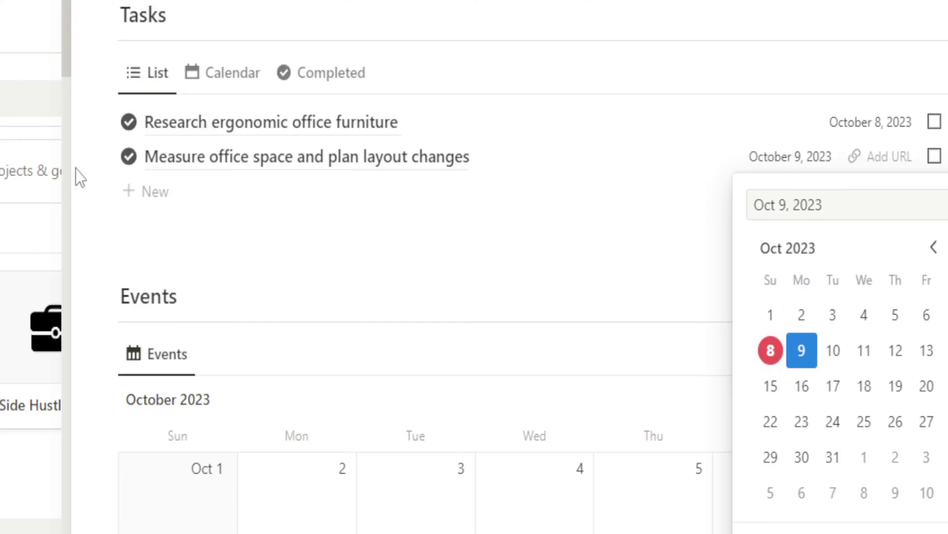
click(77, 169)
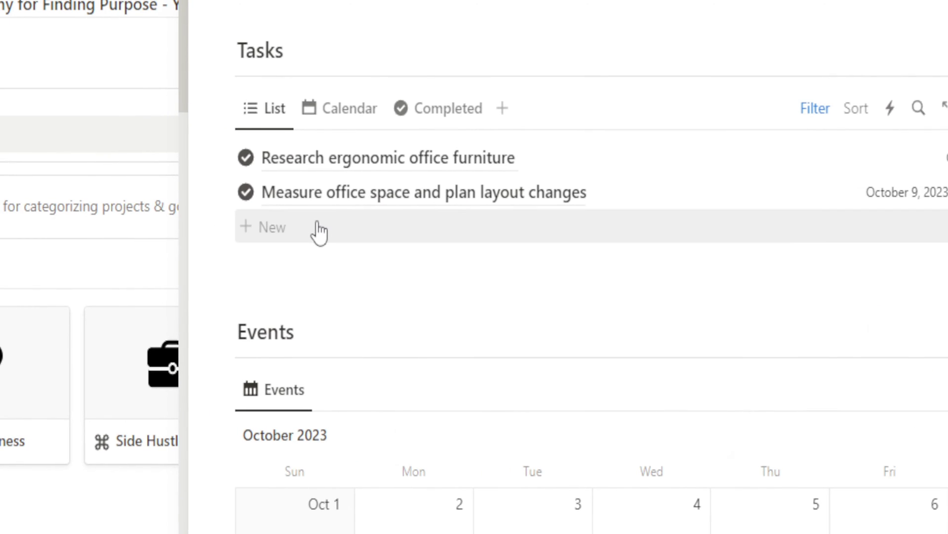
Step: Add the task 'Budget for renovation' dated October 13, 2023
click(319, 232)
triple_click(283, 231)
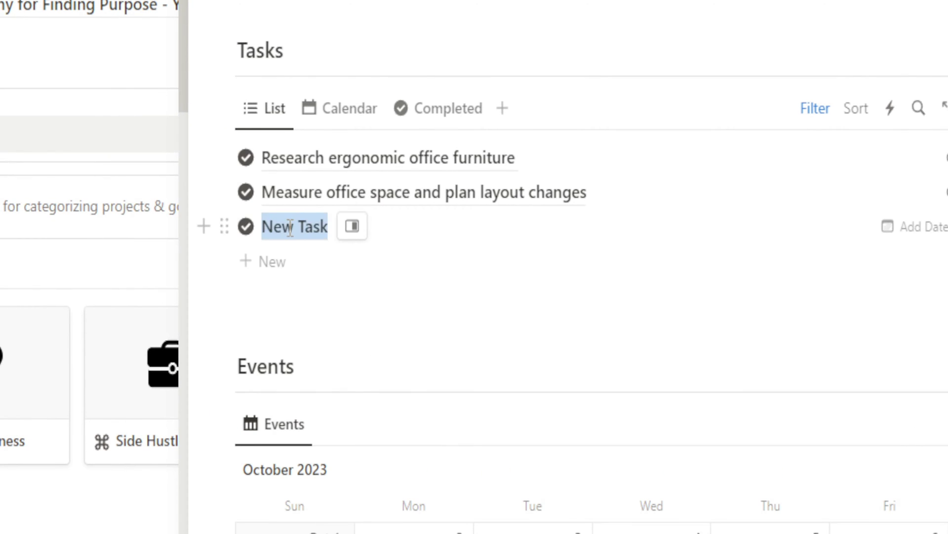
text(Budget for )
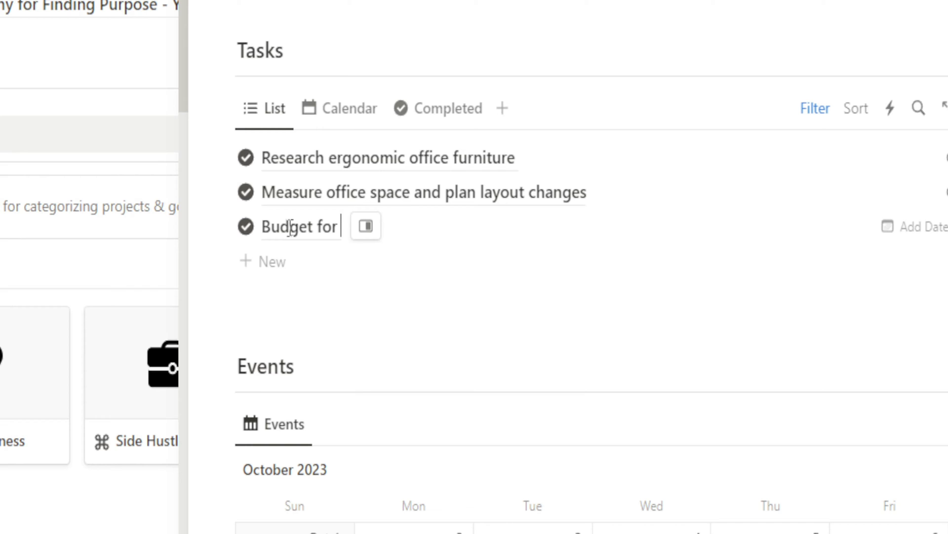
text(renovation)
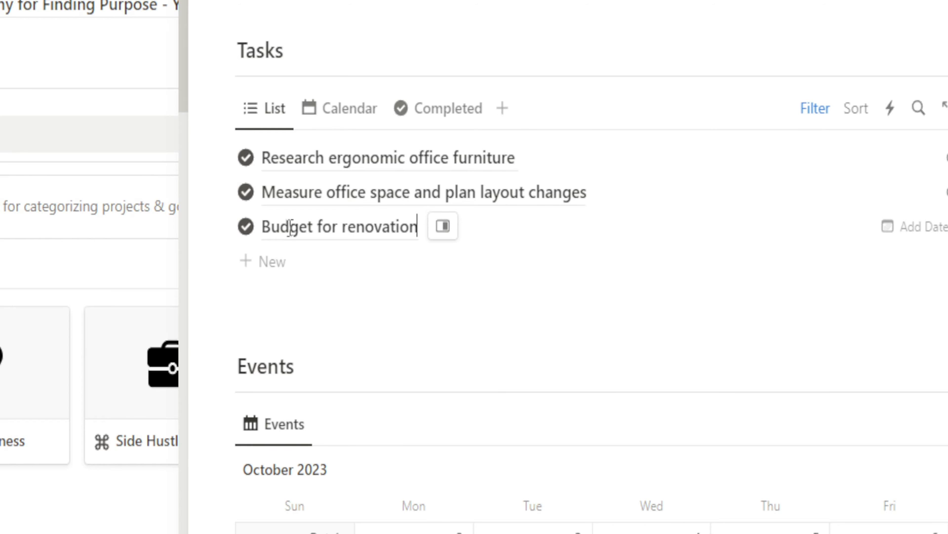
click(899, 227)
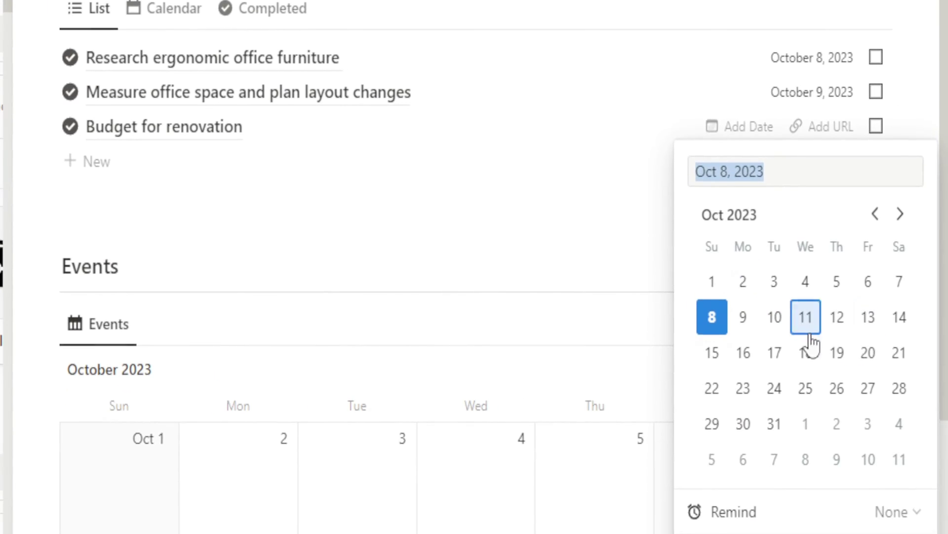
click(887, 360)
click(487, 193)
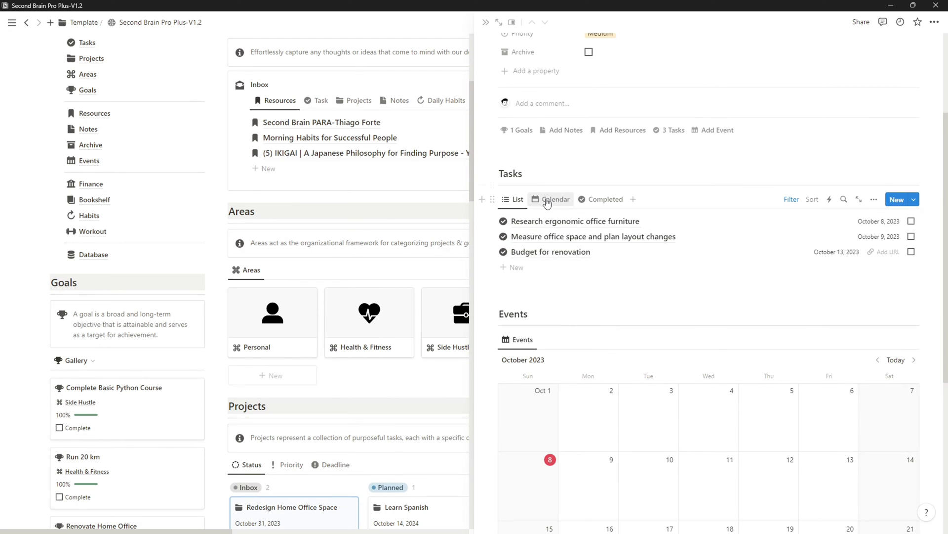
click(552, 199)
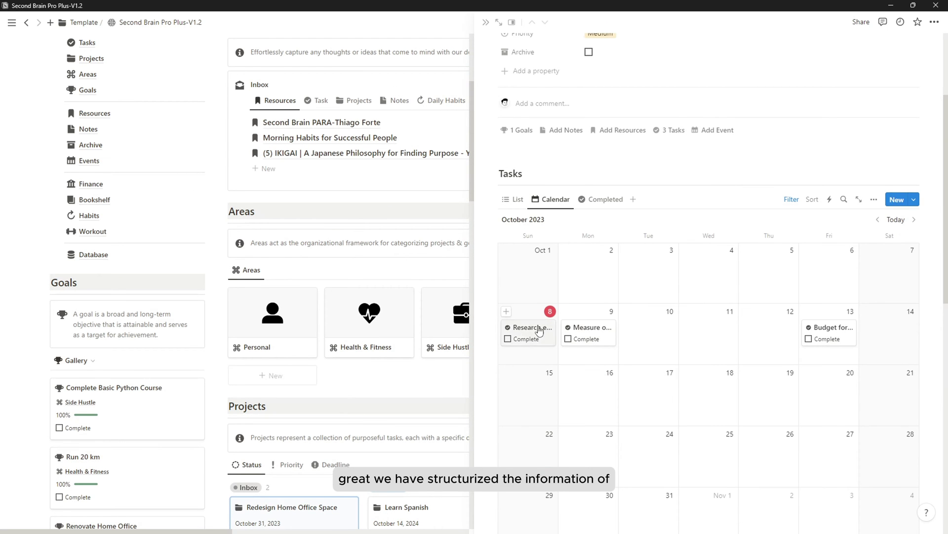
click(508, 339)
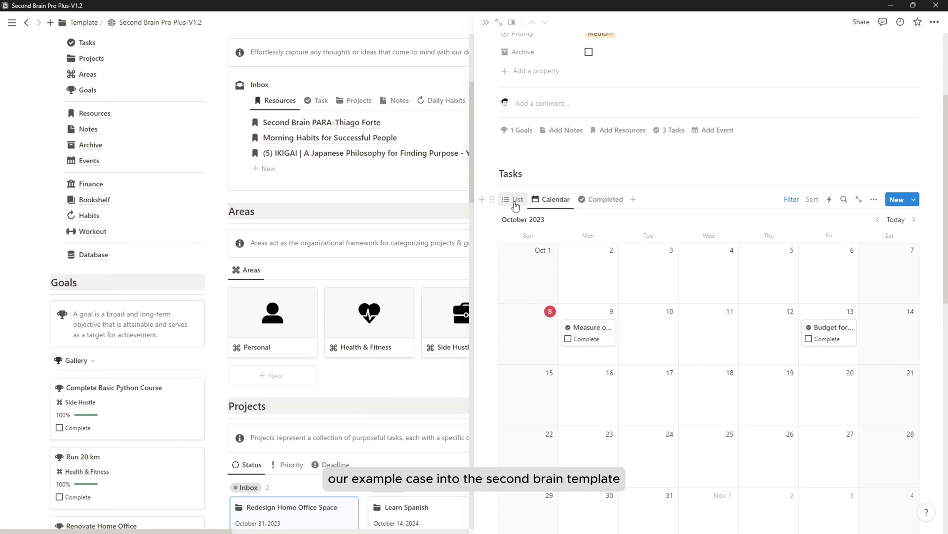
click(516, 203)
click(606, 200)
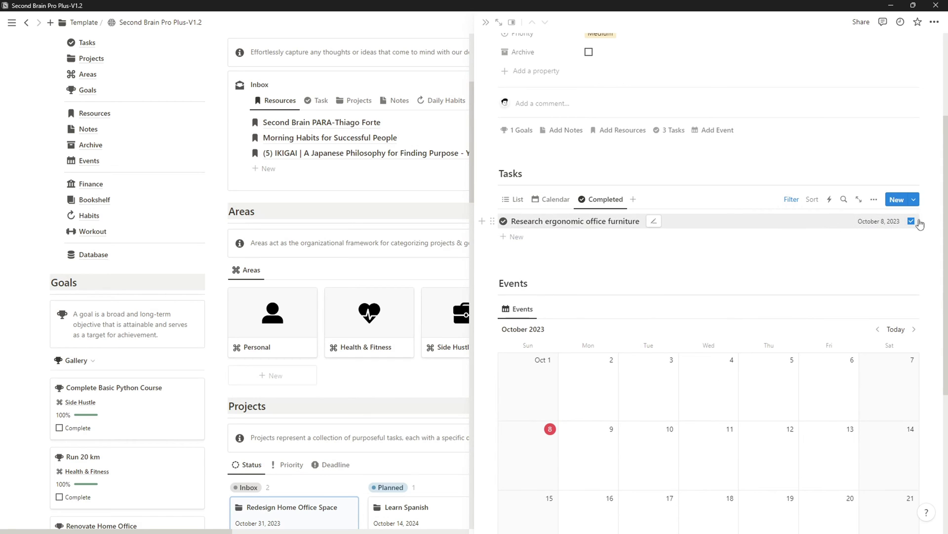
click(912, 221)
click(515, 199)
scroll(568, 208, up, 1)
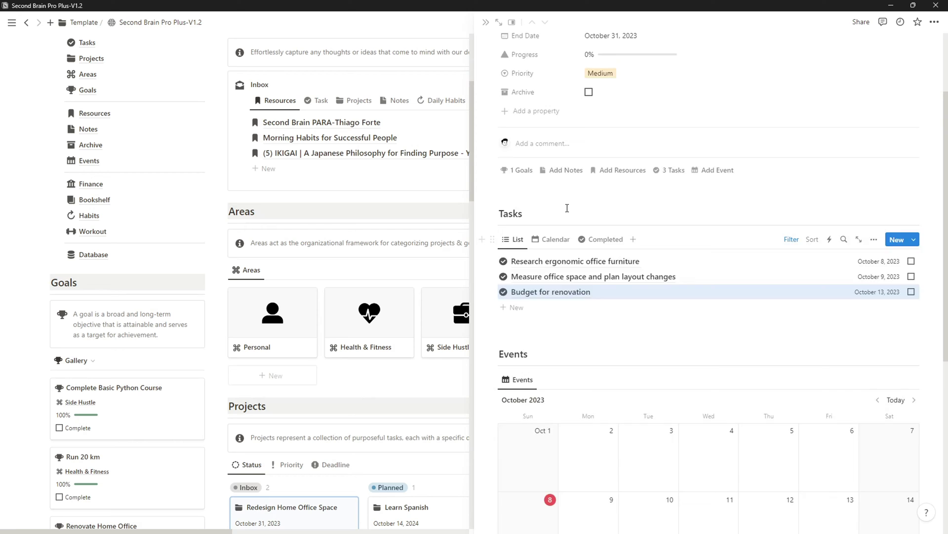
scroll(568, 208, up, 2)
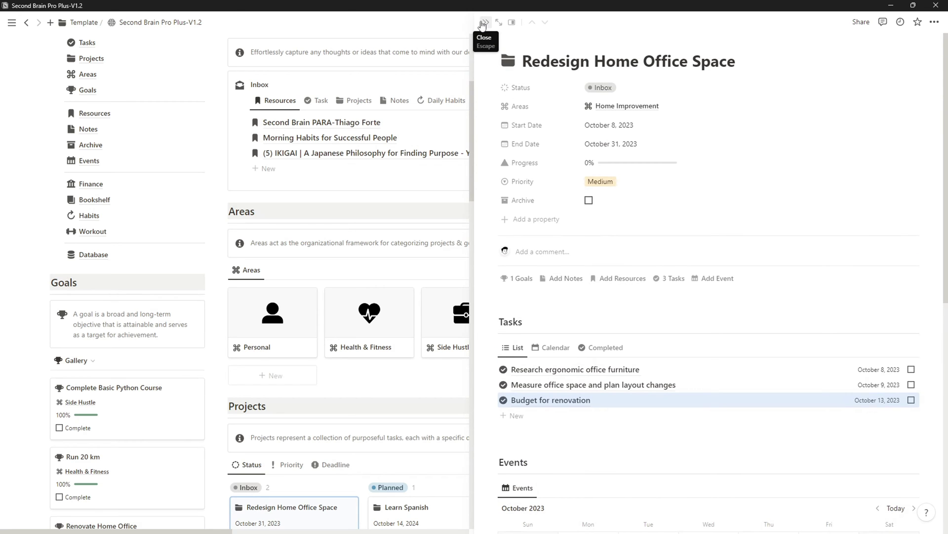
click(483, 23)
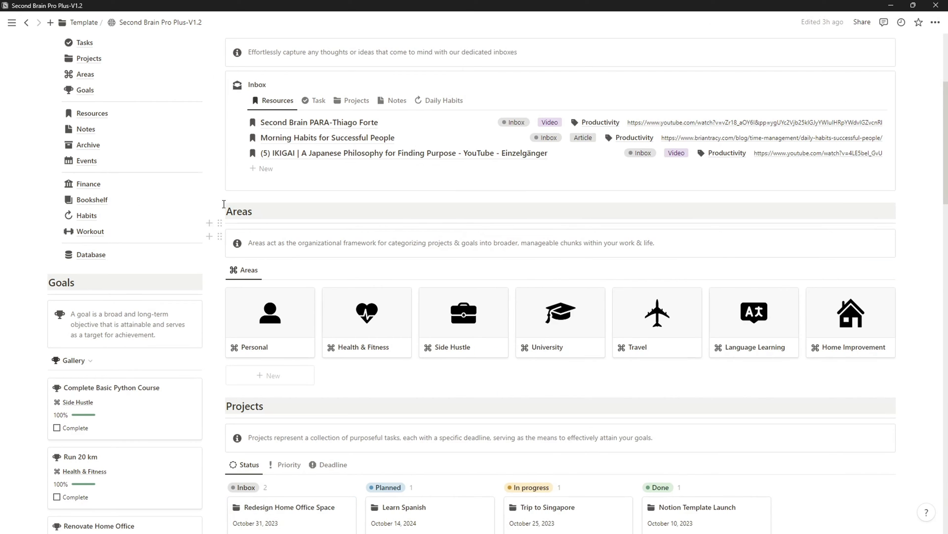
scroll(224, 204, up, 3)
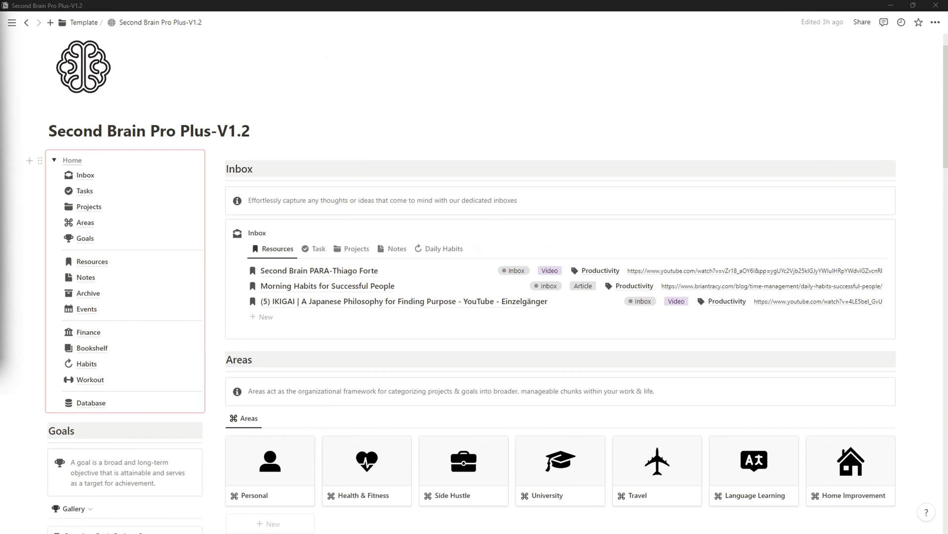
click(354, 252)
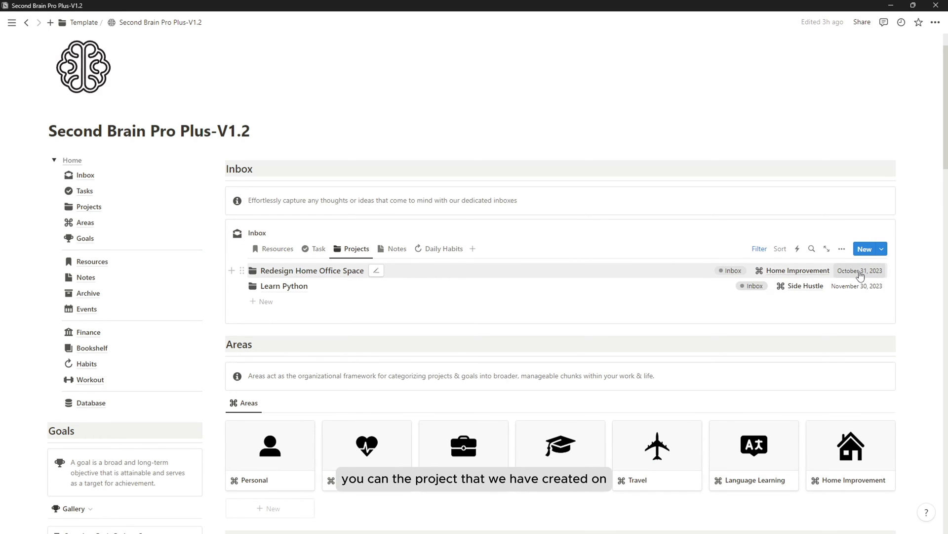
click(316, 249)
click(362, 250)
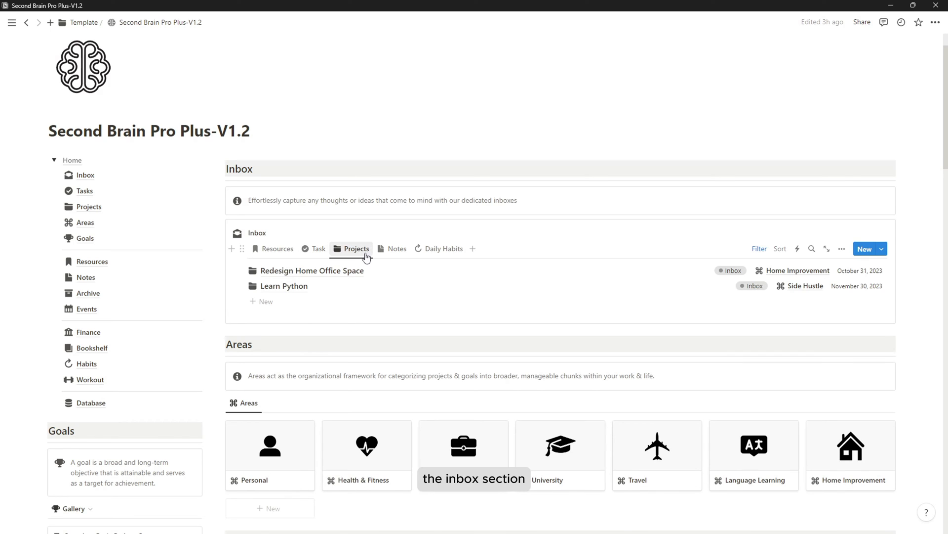
scroll(366, 274, down, 9)
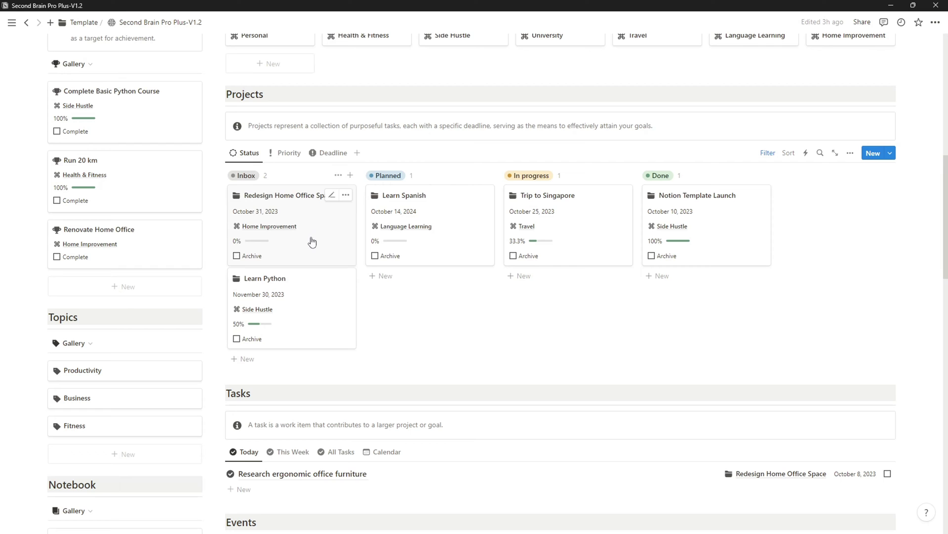
Step: Move the Redesign Home Office Space card into the Planned column
drag(312, 242, 468, 300)
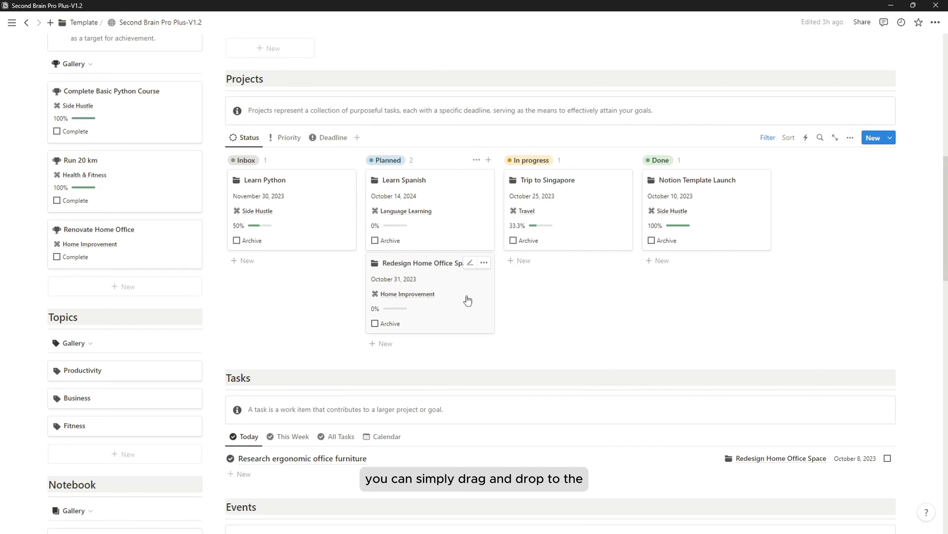
scroll(474, 306, up, 1)
scroll(450, 349, down, 4)
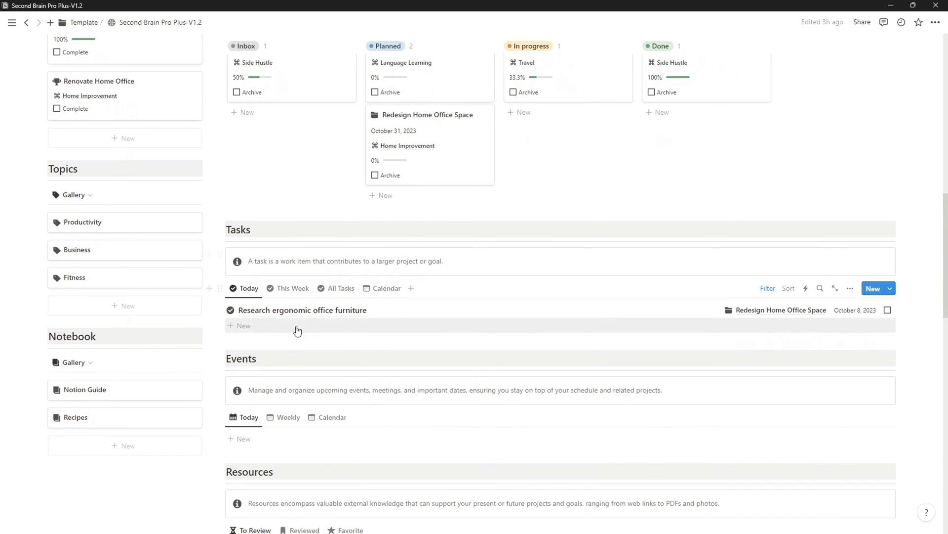
Step: Browse the task list's This Week, All Tasks, Today and Calendar views, ending on Today
click(292, 289)
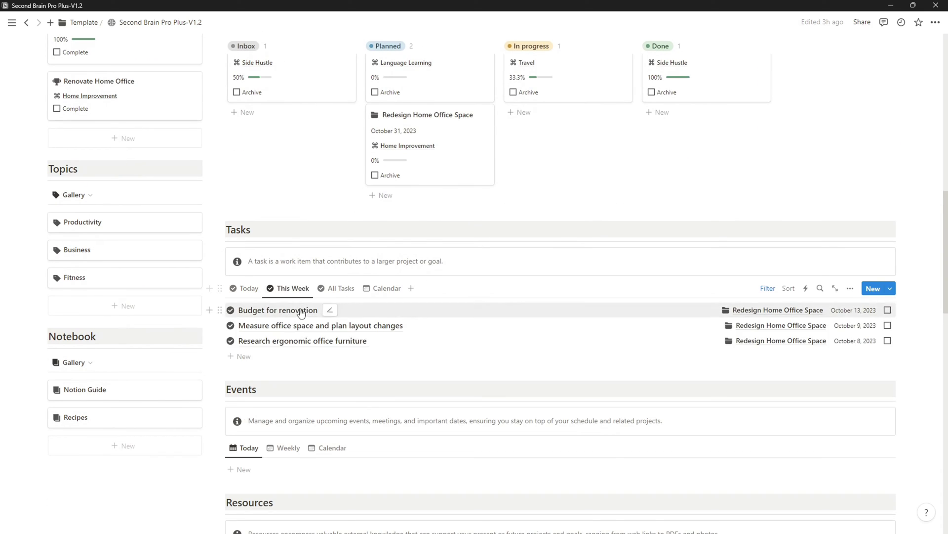
click(331, 289)
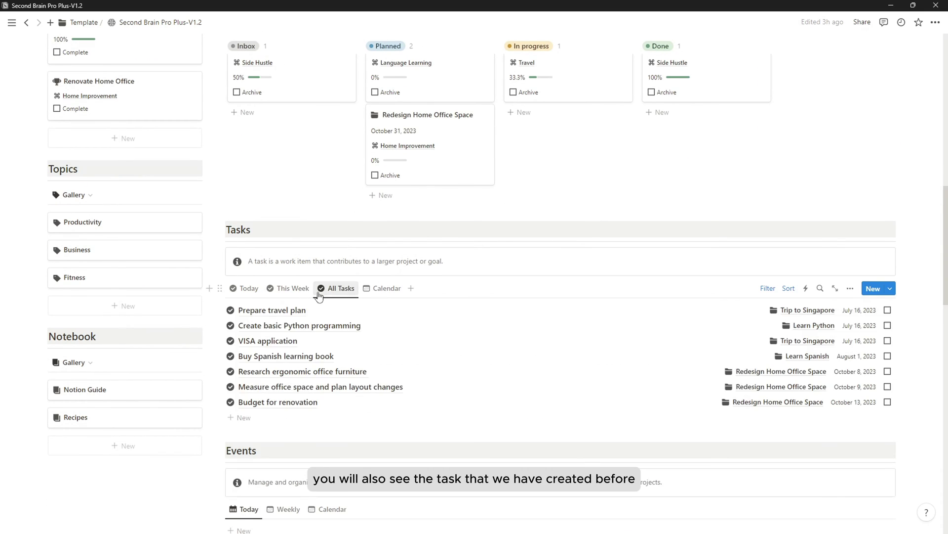
click(244, 288)
click(386, 288)
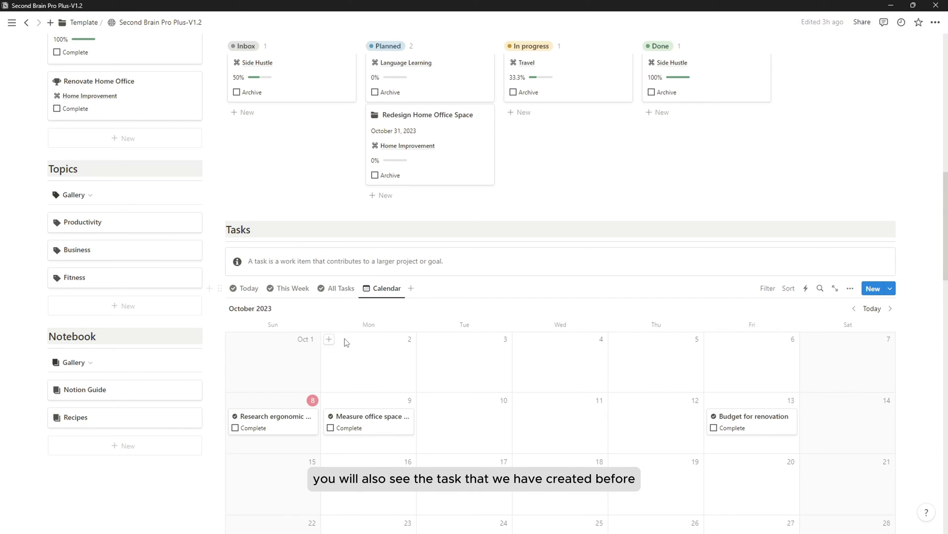
scroll(297, 375, down, 3)
scroll(746, 363, up, 3)
click(244, 288)
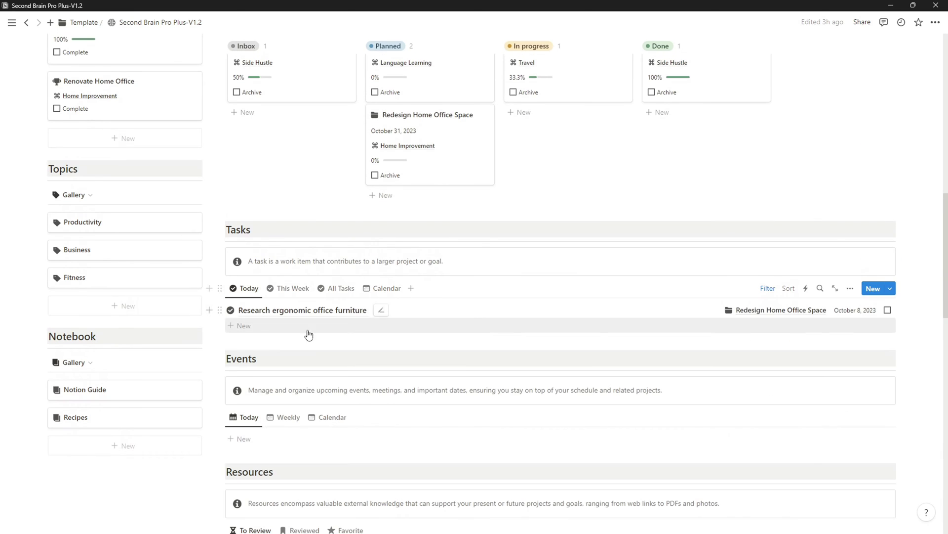
Step: Mark the ergonomic furniture research task as complete
click(887, 310)
scroll(346, 276, up, 1)
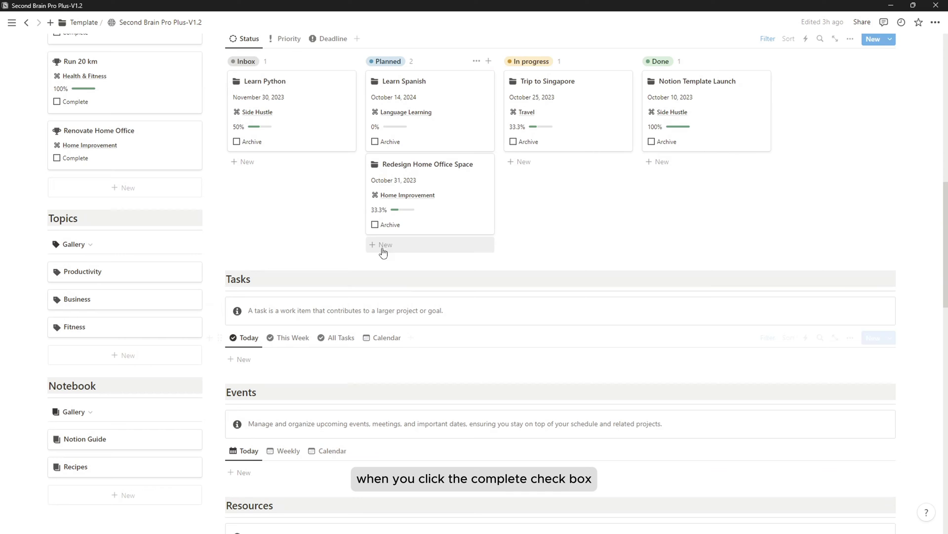
scroll(422, 299, down, 9)
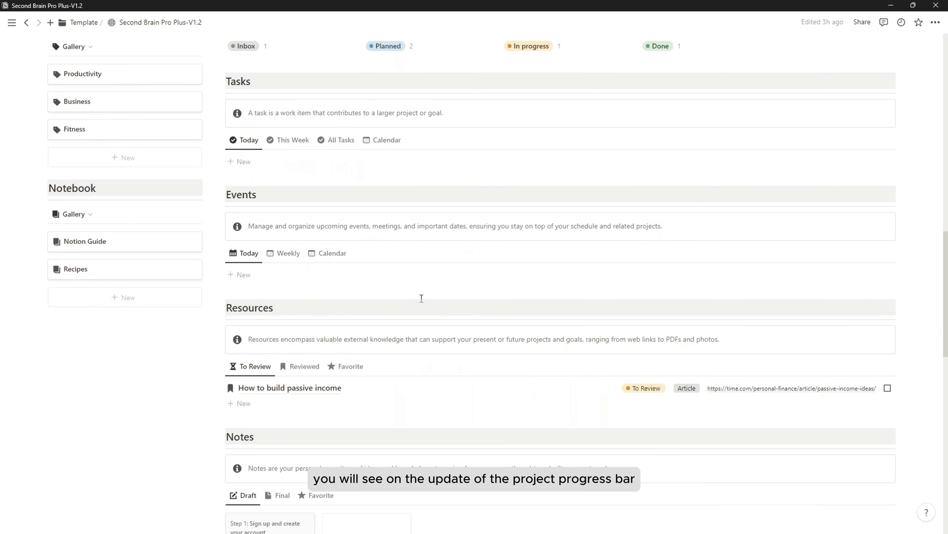
scroll(422, 299, up, 13)
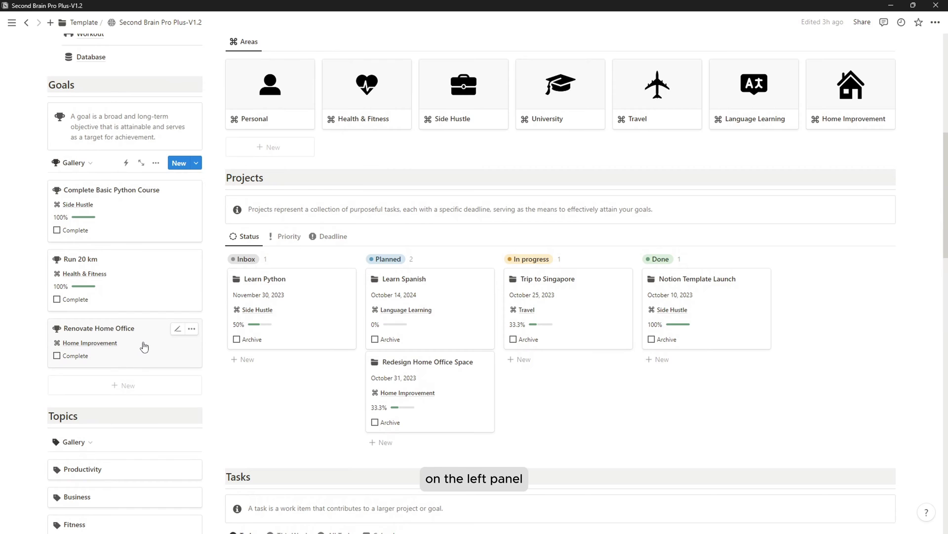
click(144, 347)
scroll(642, 277, down, 5)
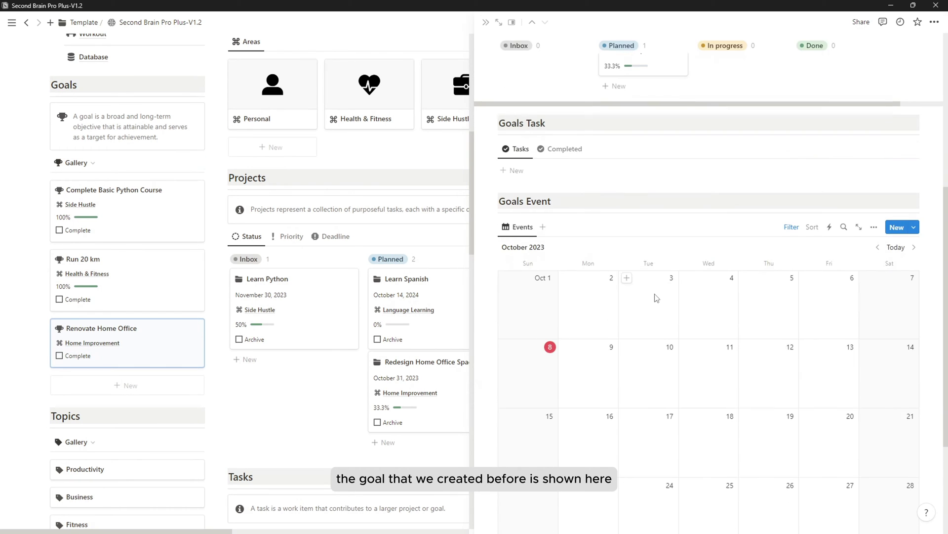
scroll(657, 301, down, 3)
scroll(672, 286, up, 8)
click(662, 341)
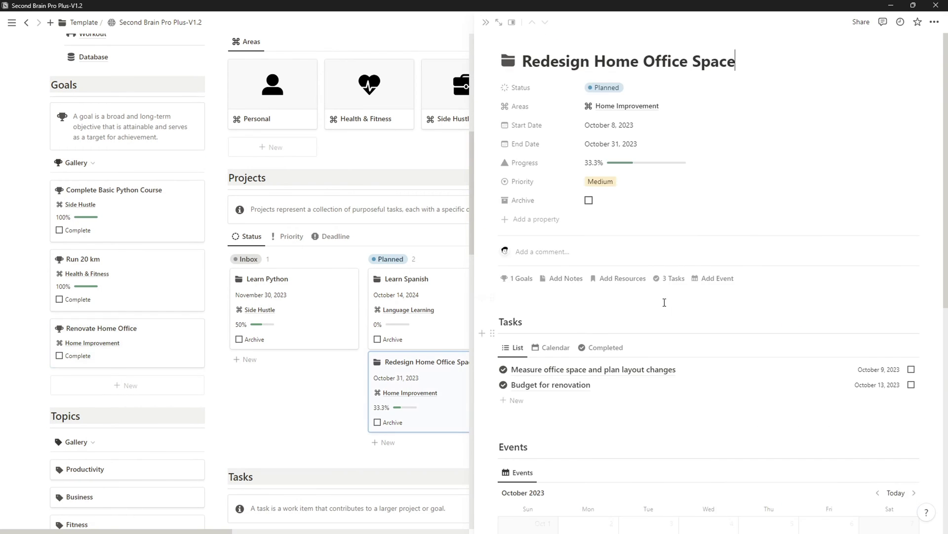
scroll(664, 302, down, 3)
click(597, 200)
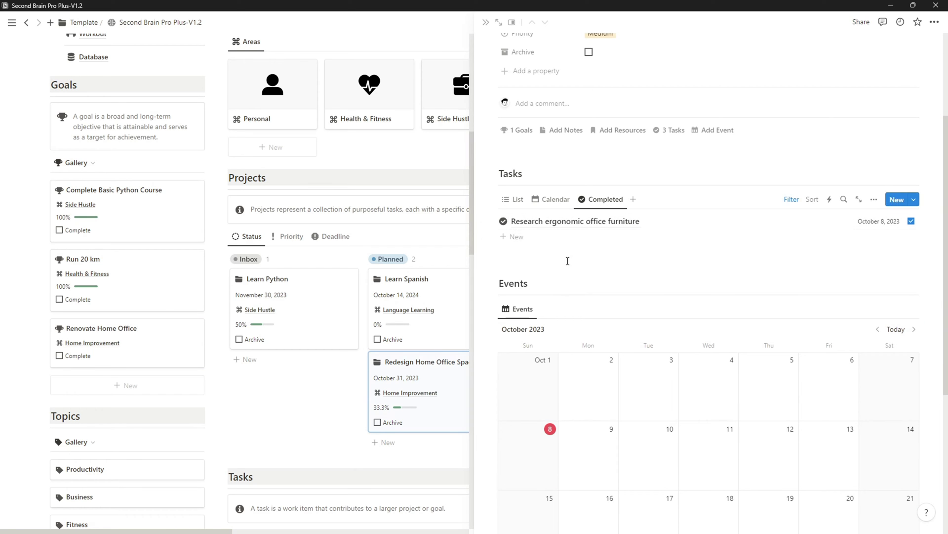
scroll(710, 318, up, 3)
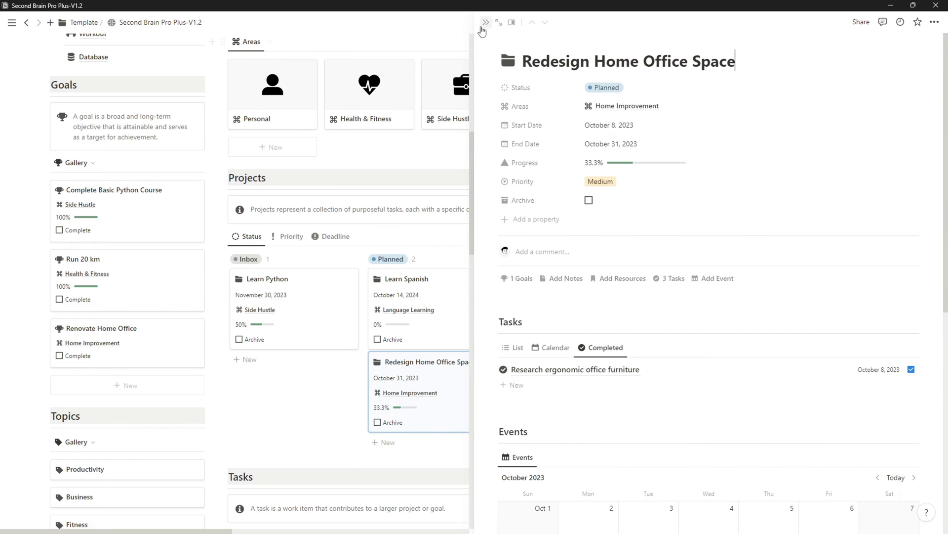
click(486, 22)
scroll(97, 224, up, 8)
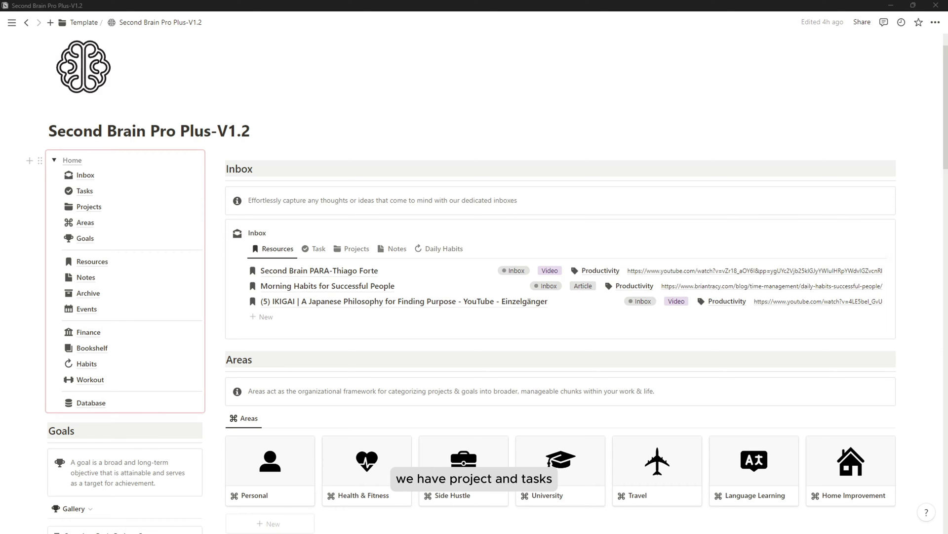
Step: Open the Home Improvement area and add a 'Home Energy Audit' project under its Inbox
scroll(423, 297, down, 3)
scroll(420, 297, down, 1)
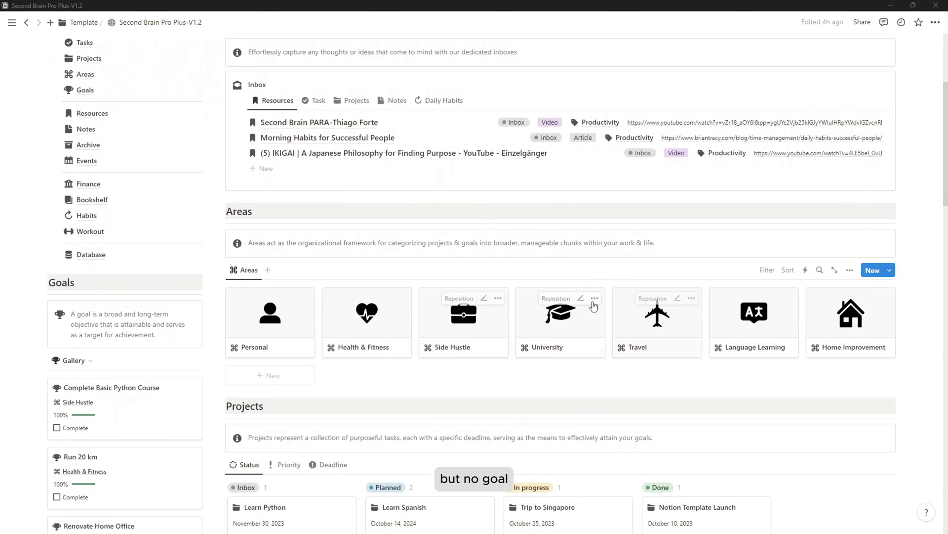
click(845, 319)
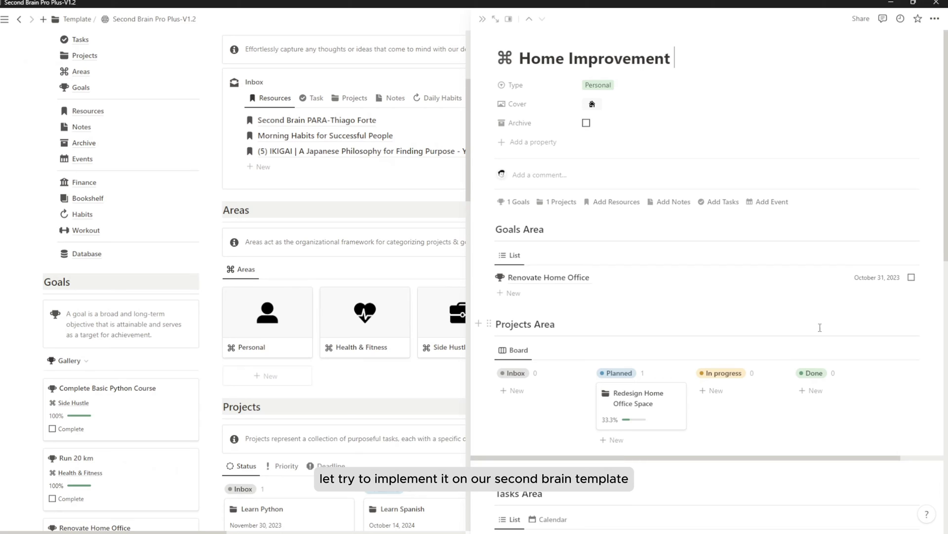
scroll(531, 311, down, 2)
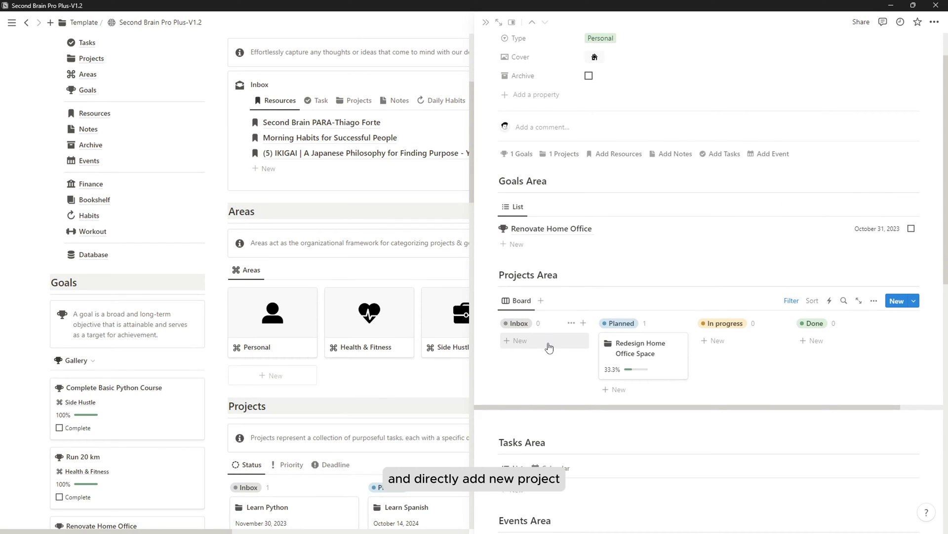
click(552, 344)
double_click(545, 342)
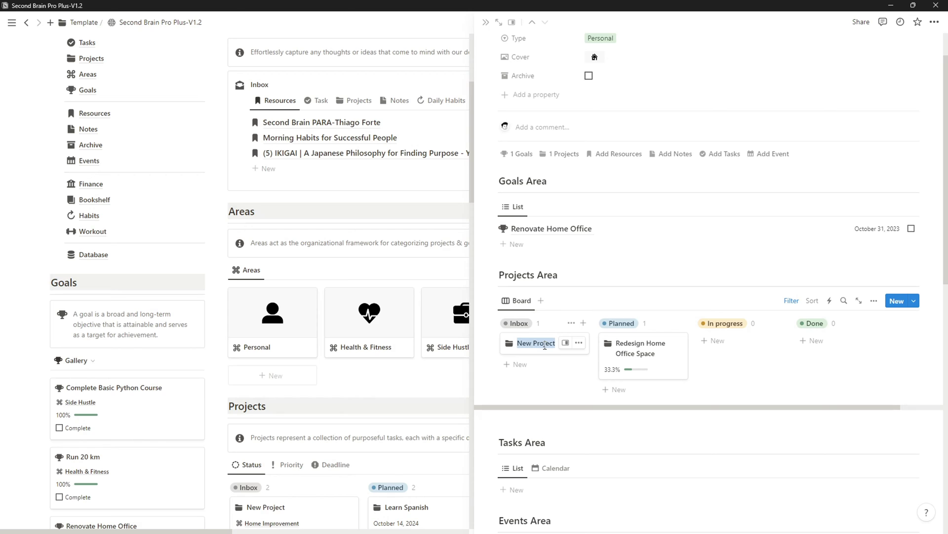
text(Home Energy Audit)
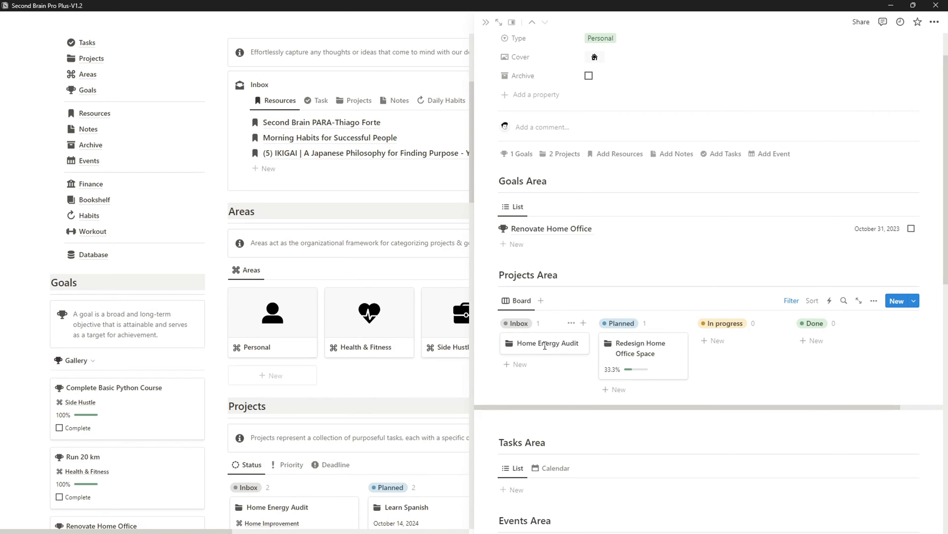
key(Escape)
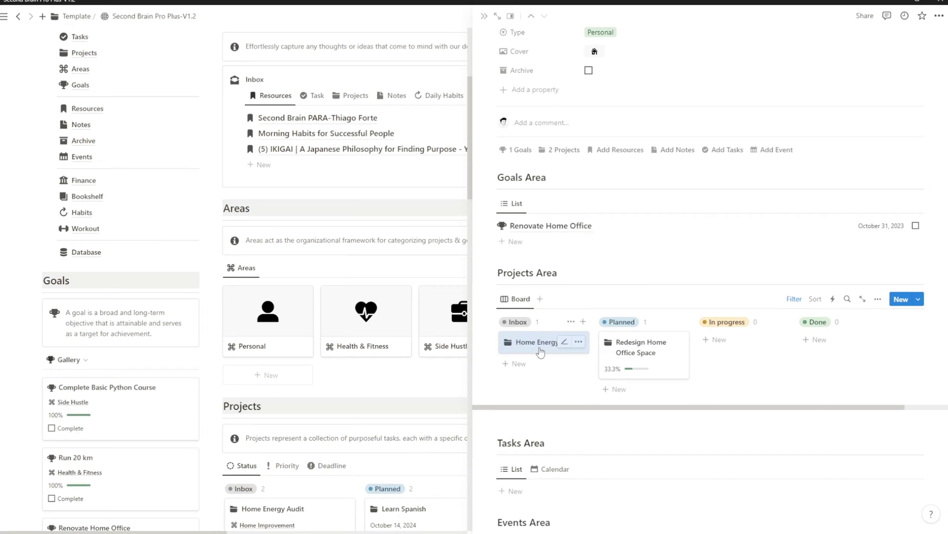
Step: Reopen Home Energy Audit and add the task 'Schedule a professional energy audit' dated October 16, 2023
click(542, 350)
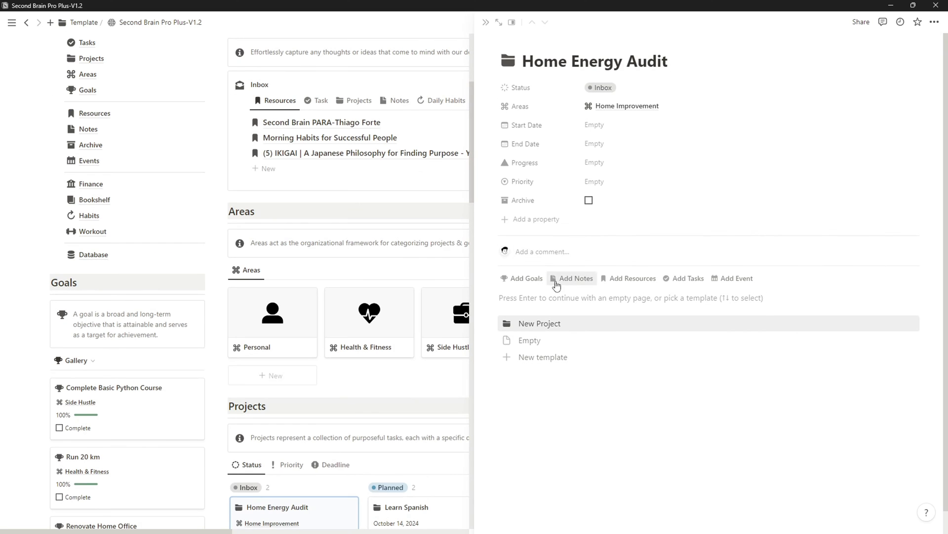
click(486, 23)
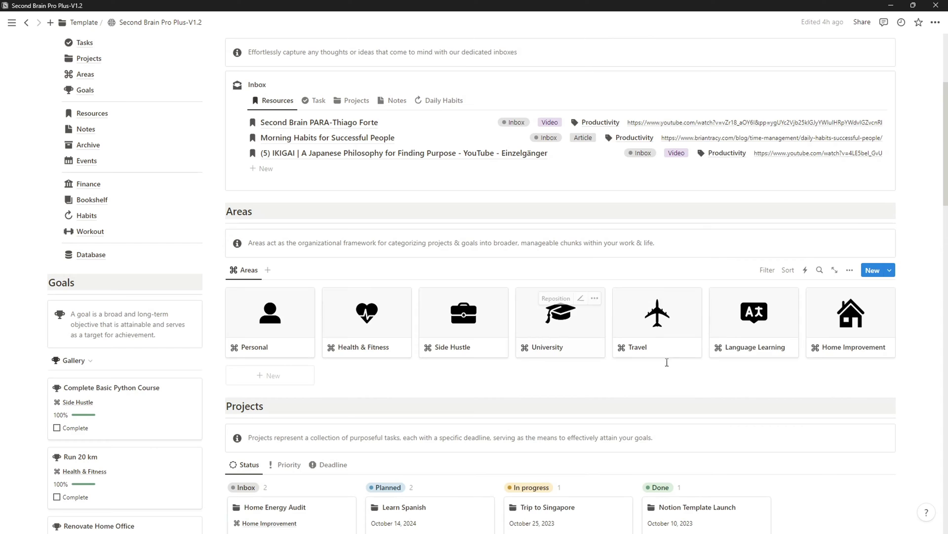
click(857, 346)
scroll(554, 352, down, 1)
click(541, 349)
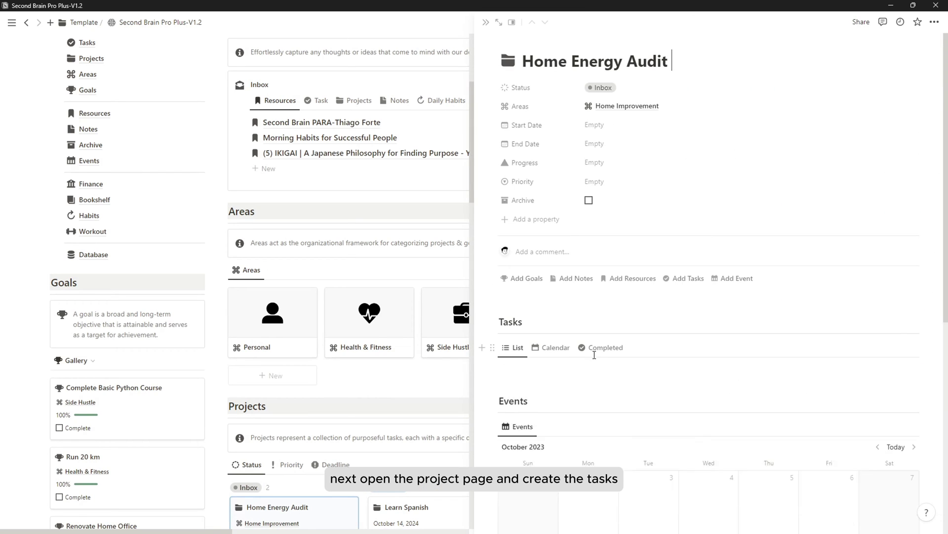
scroll(549, 278, down, 2)
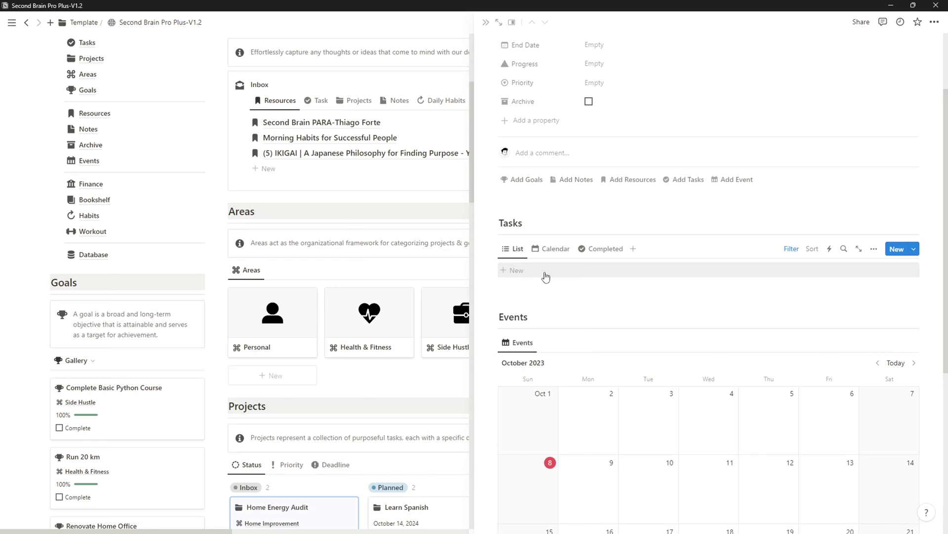
click(545, 277)
text(S)
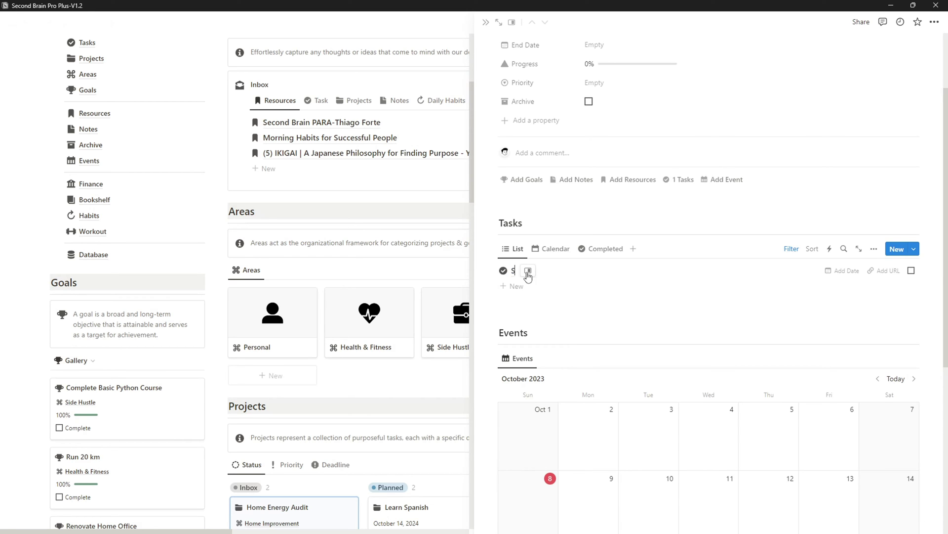
text(che)
text(dule)
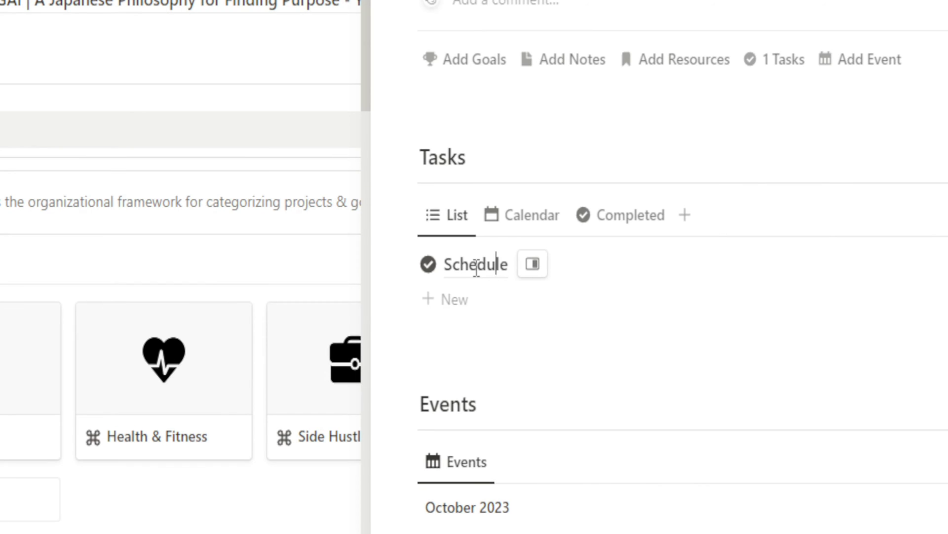
text( a professional energy audit)
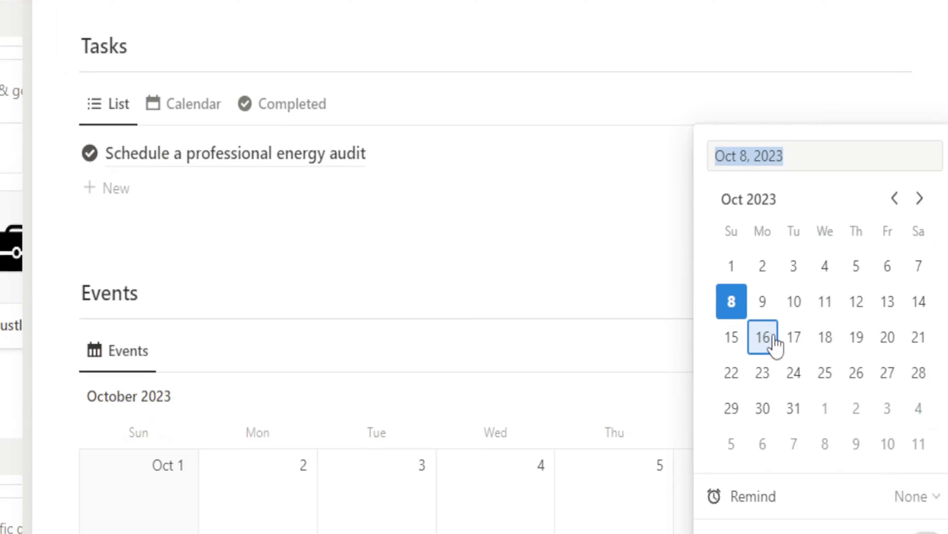
click(764, 337)
Step: Add the task 'Identify areas of improvement' dated November 29, 2023
click(117, 188)
text(Identify areas of improvement)
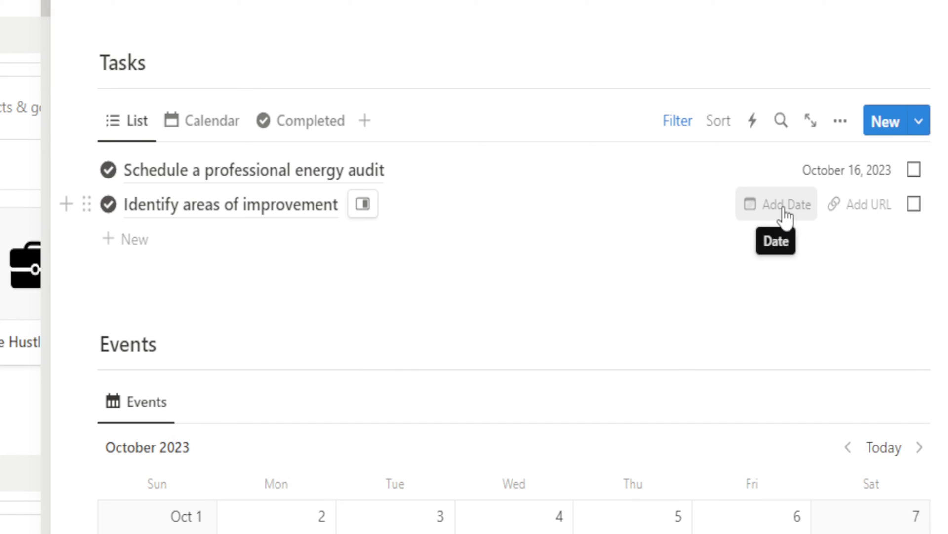
click(839, 202)
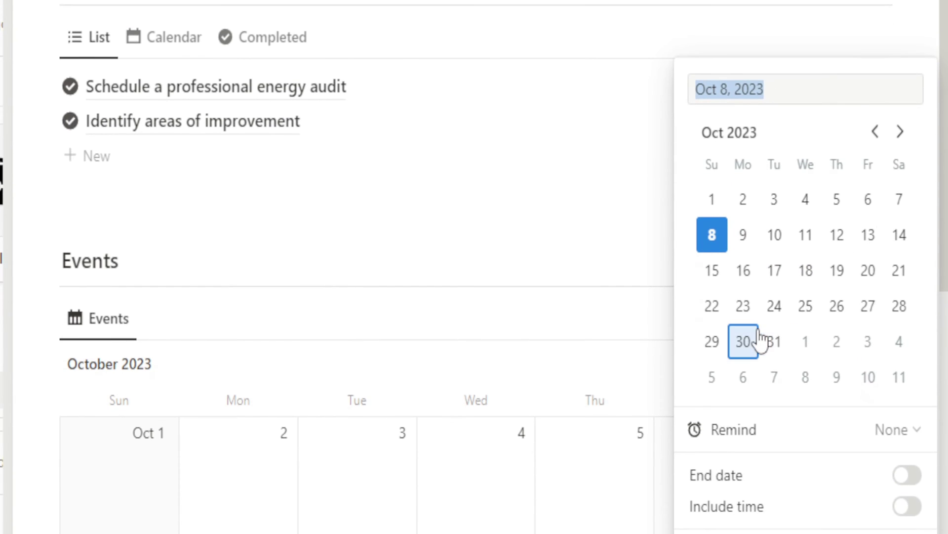
click(900, 132)
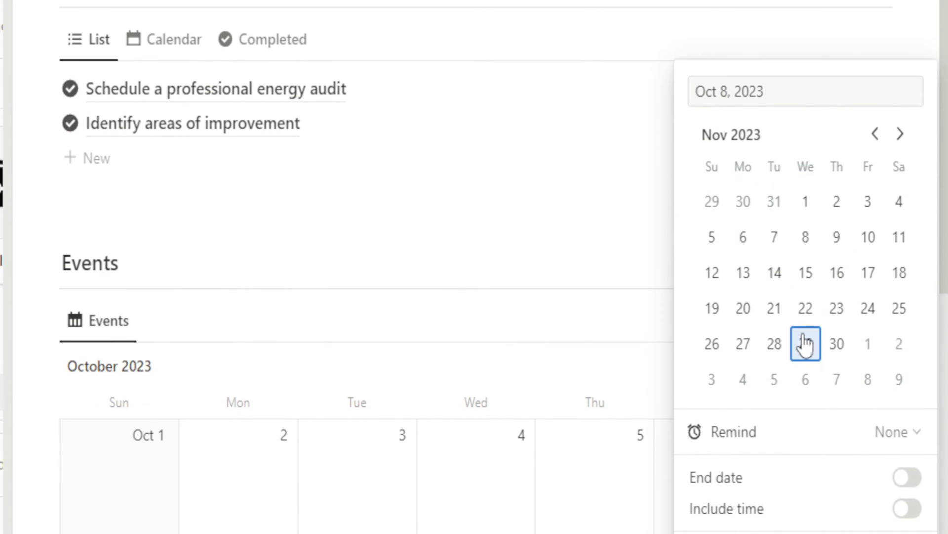
click(807, 352)
Step: Give Home Energy Audit a start of October 8, an end of November 30, 2023, and Low priority
click(252, 207)
scroll(254, 206, up, 10)
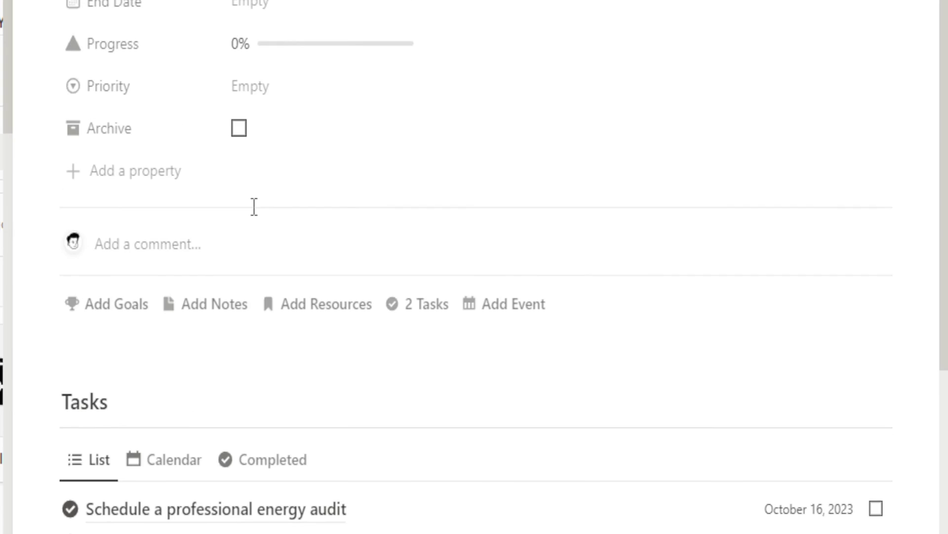
click(286, 218)
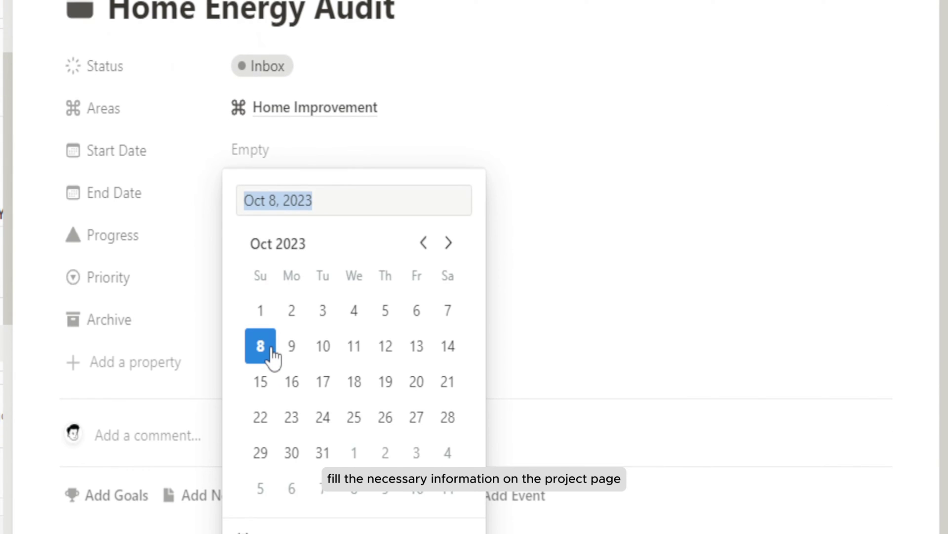
click(256, 249)
click(256, 249)
click(479, 289)
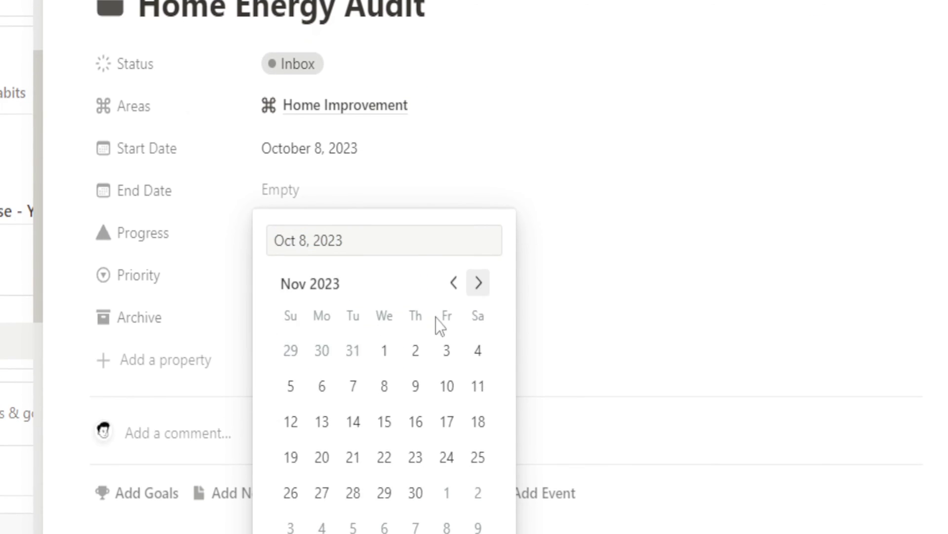
click(416, 500)
click(509, 160)
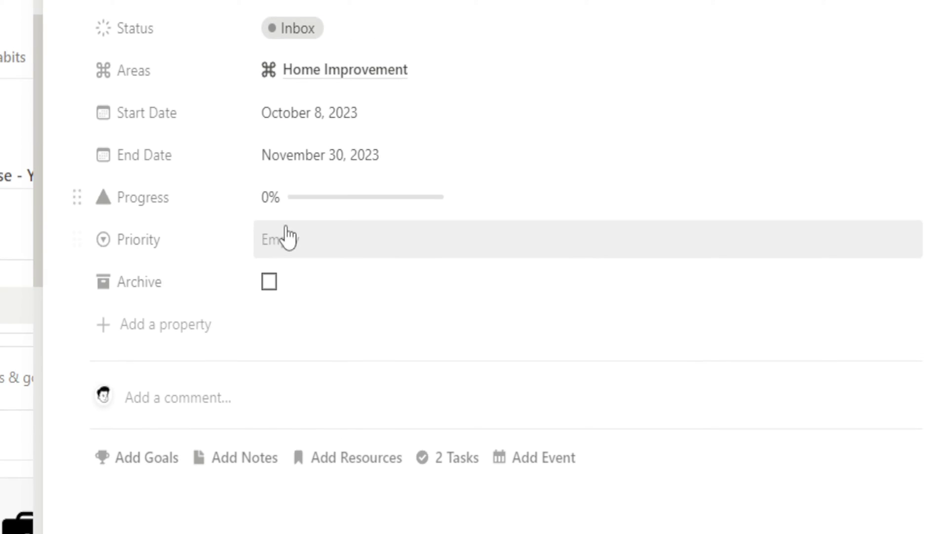
click(284, 173)
click(309, 326)
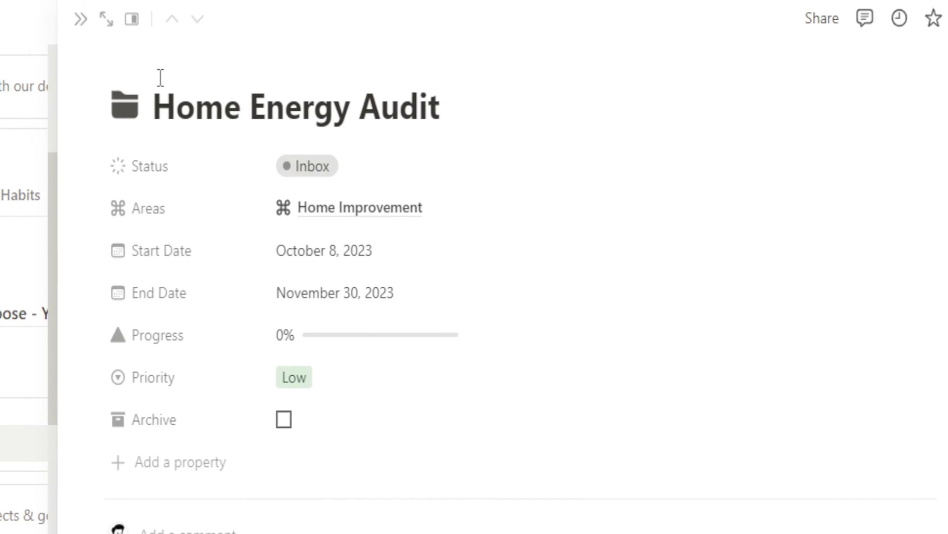
Step: Close the Home Energy Audit page and review This Week and All Tasks, then return to Today
click(485, 22)
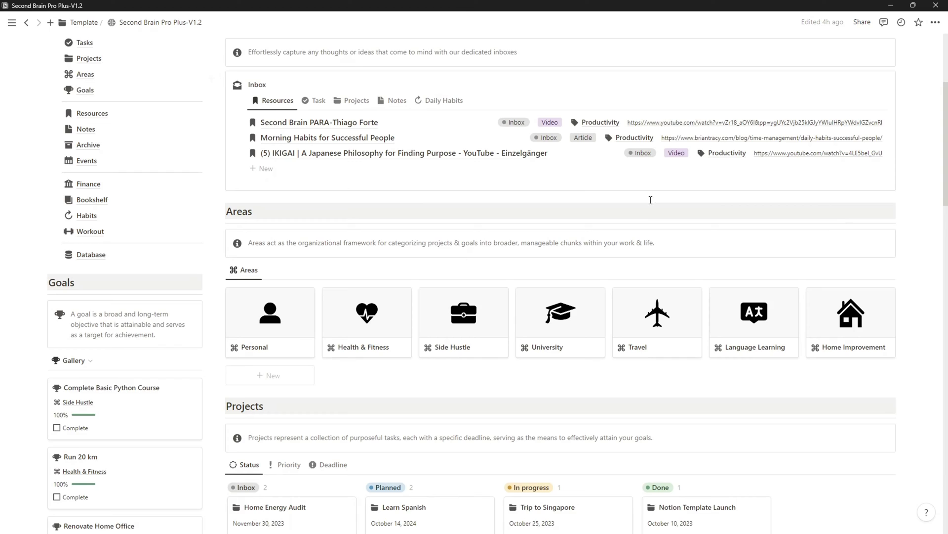
scroll(296, 264, down, 7)
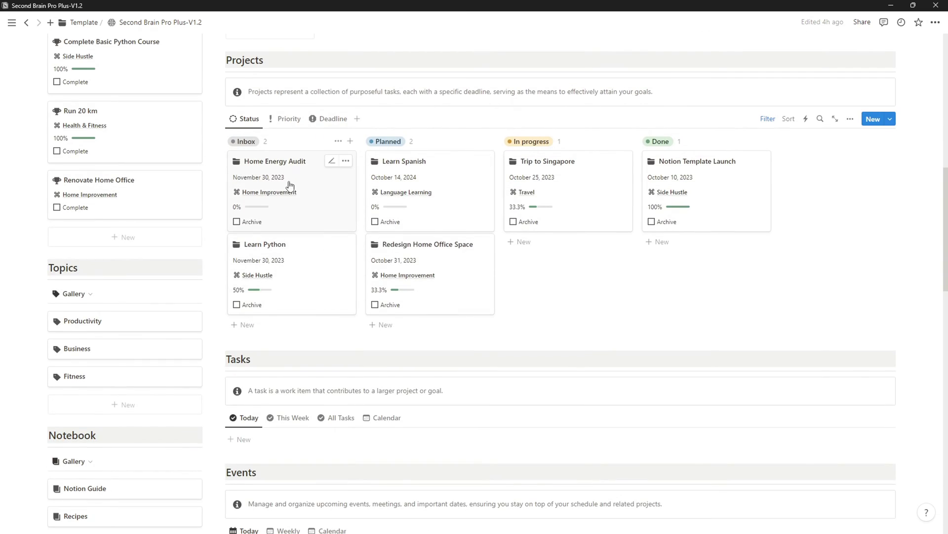
scroll(304, 208, down, 4)
click(274, 220)
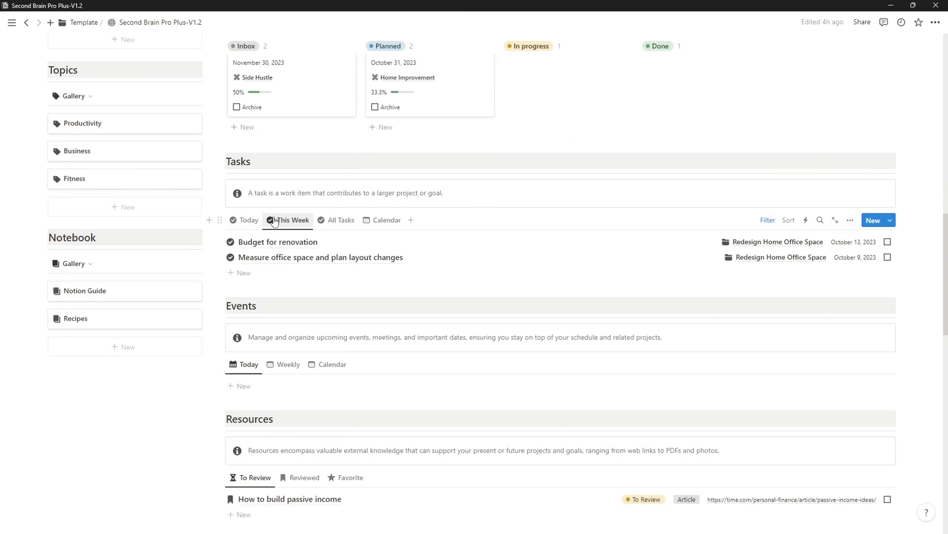
click(343, 222)
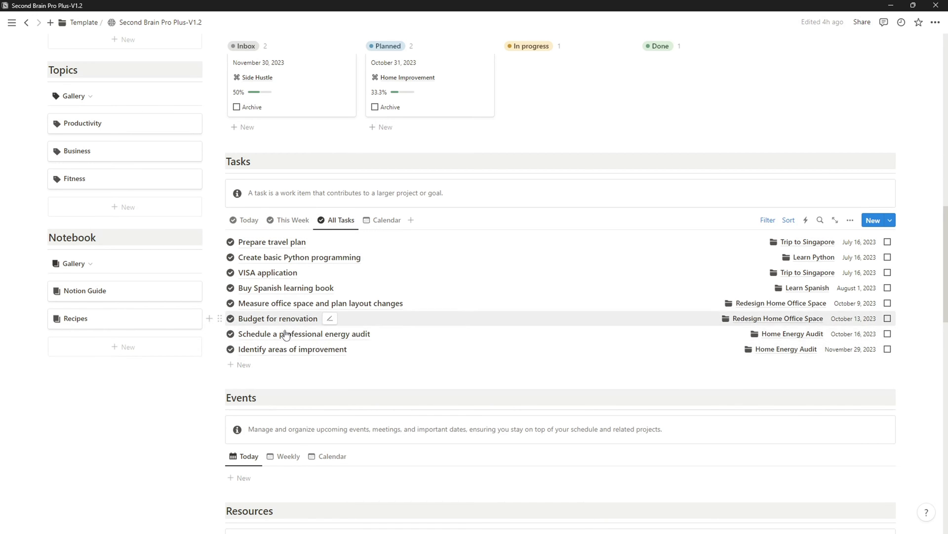
click(250, 222)
scroll(298, 267, up, 8)
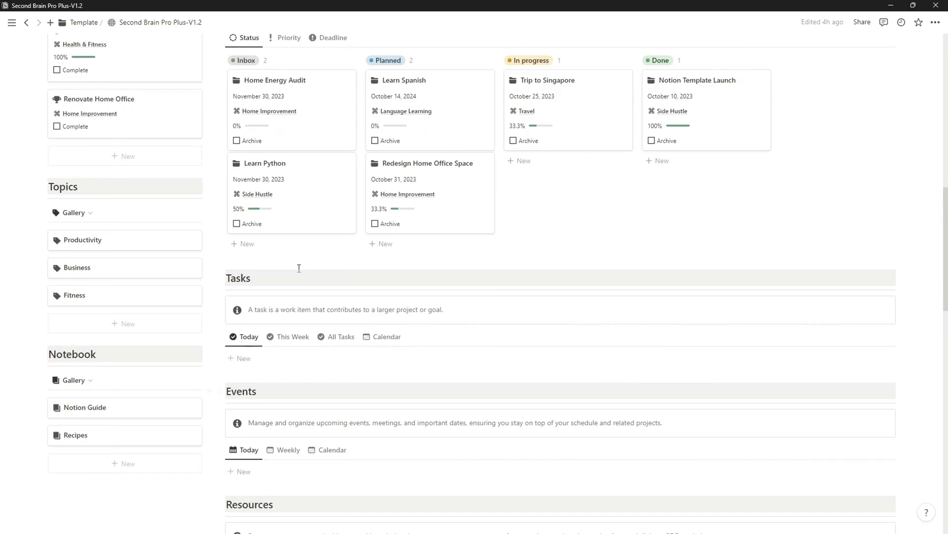
scroll(331, 279, up, 5)
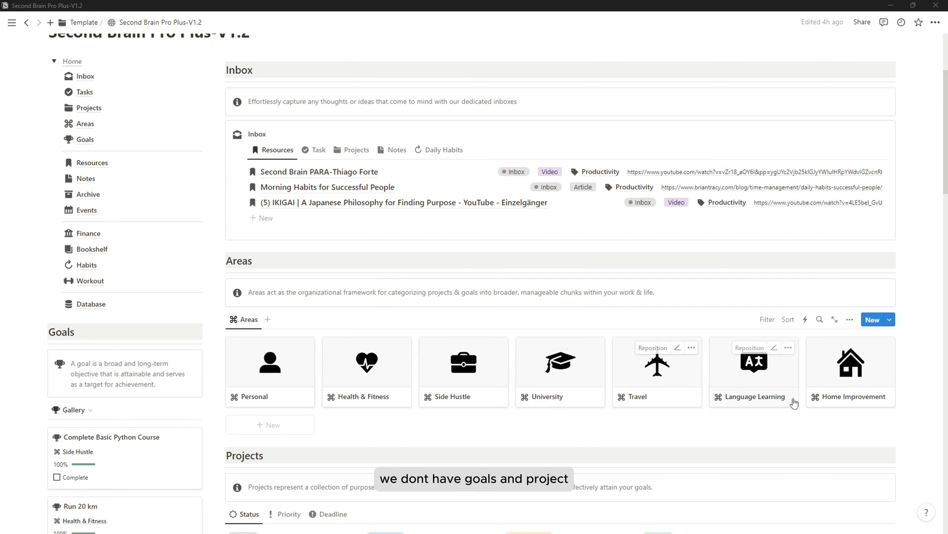
Step: Add a 'Paint the living room' task to Home Improvement dated October 14, 2023
click(851, 383)
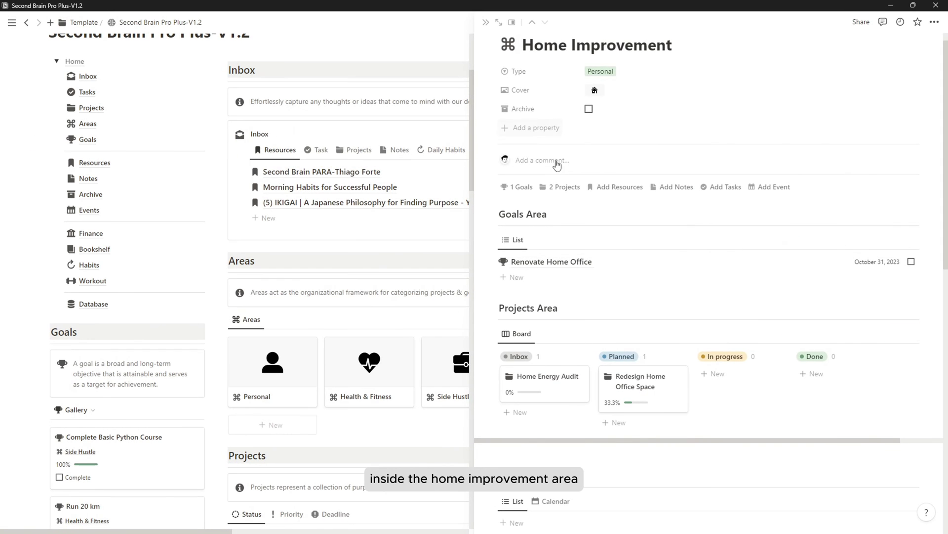
scroll(557, 164, down, 5)
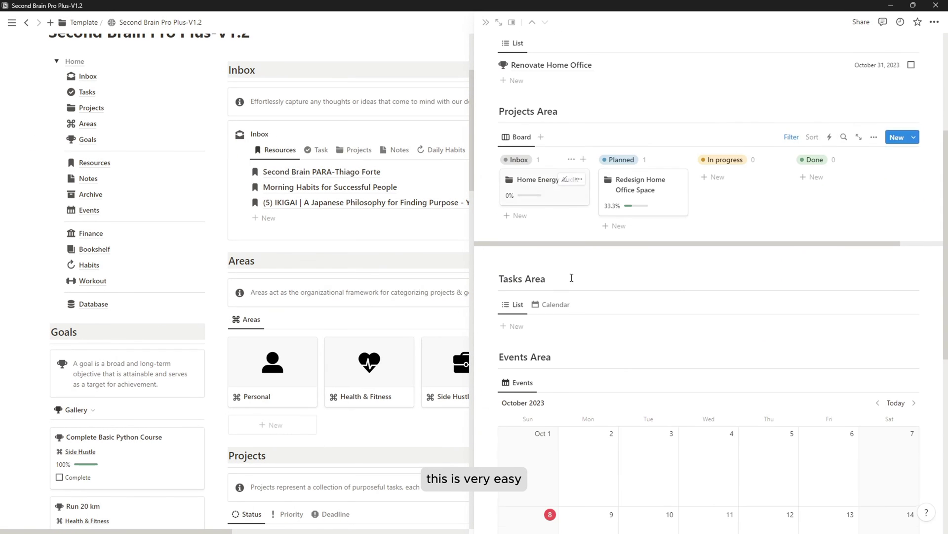
scroll(565, 277, down, 1)
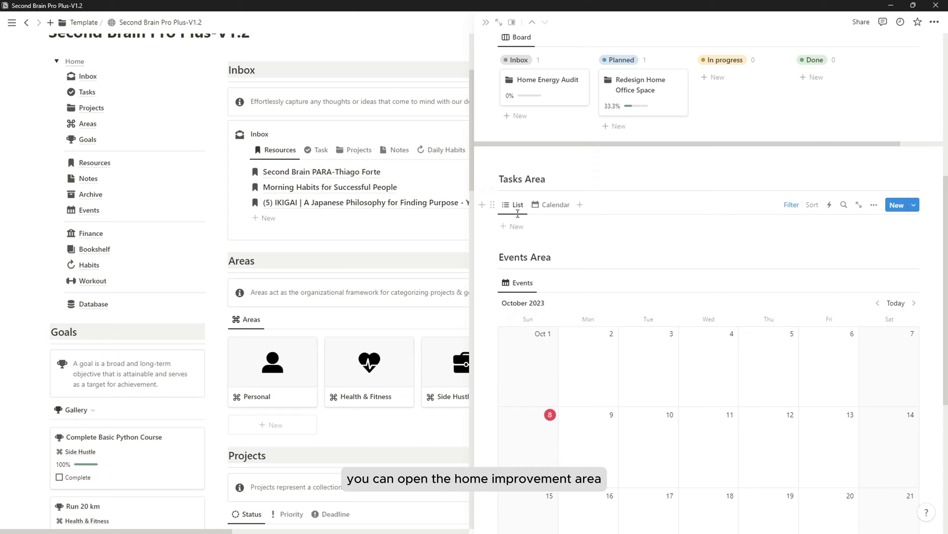
click(516, 226)
text(Pain)
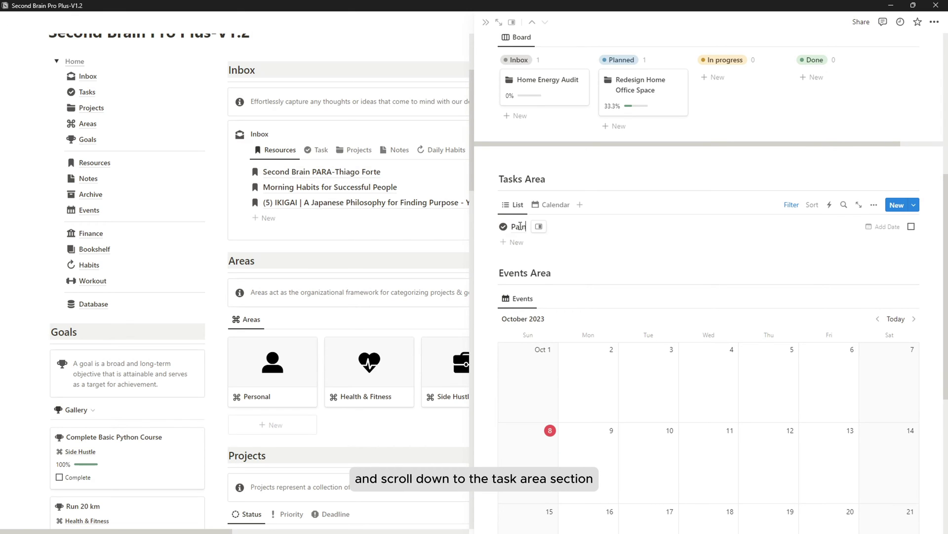
text(t the living room)
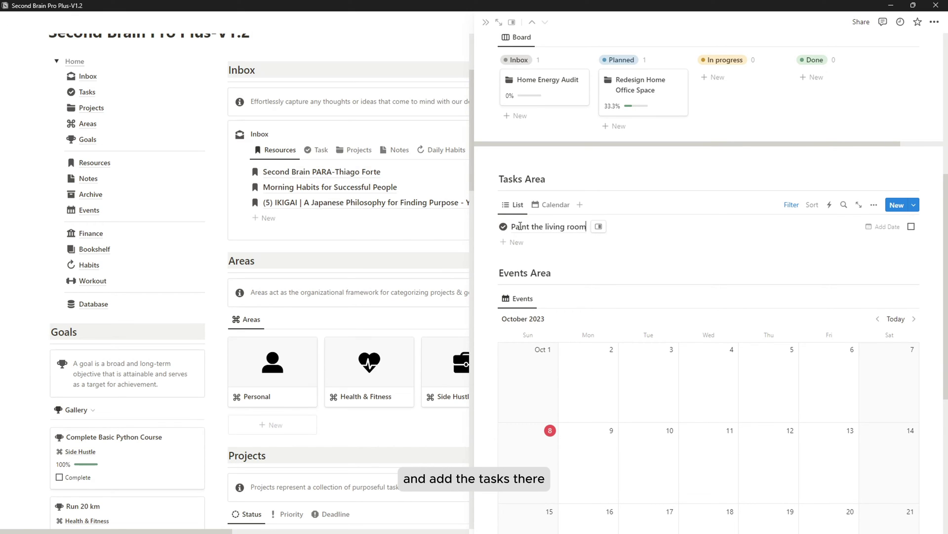
click(882, 226)
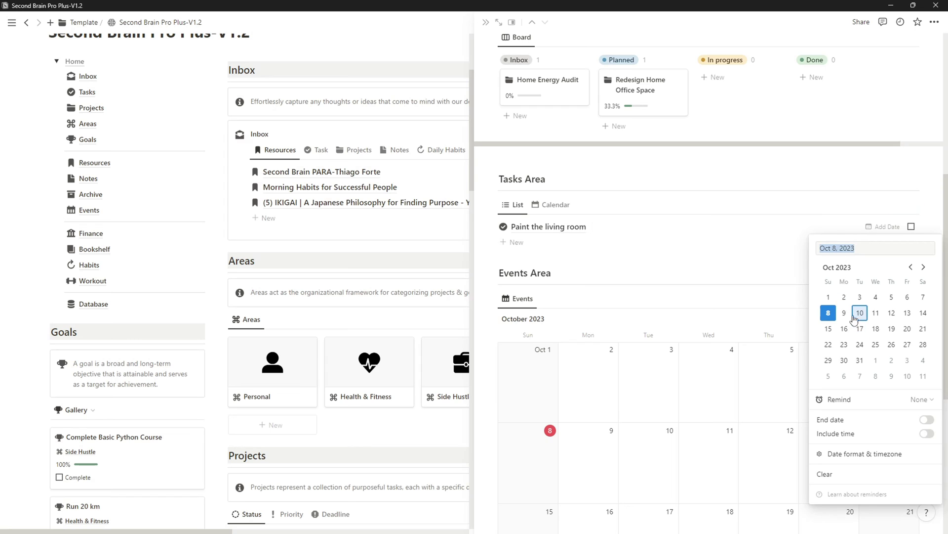
click(918, 312)
click(519, 242)
Step: Add an 'Install outdoor security camera' task dated October 15, 2023, and preview the area calendar
click(522, 242)
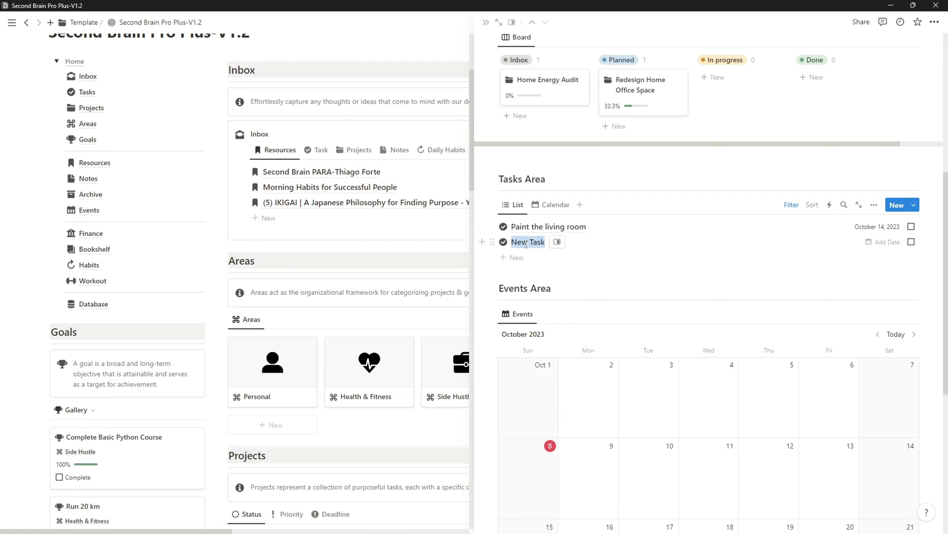
text(Install outdoor security camera)
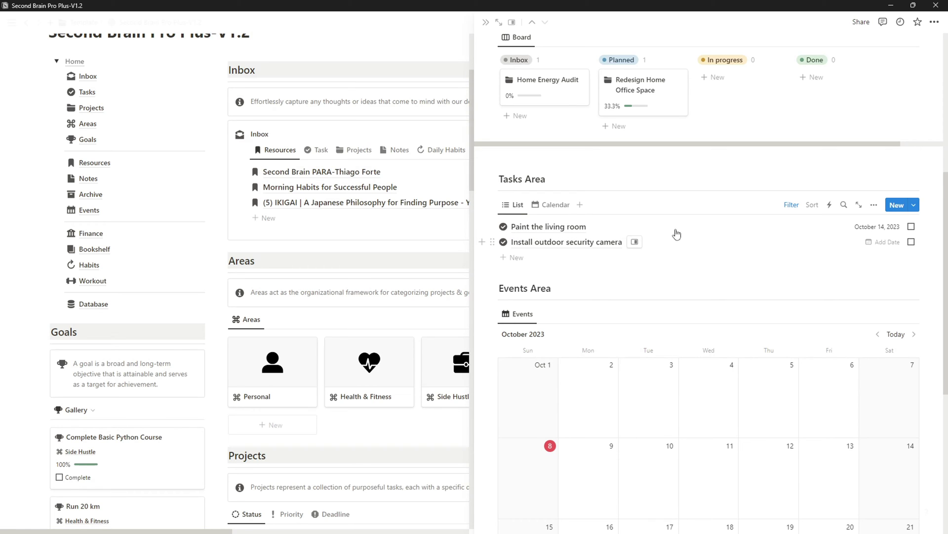
click(884, 242)
click(828, 344)
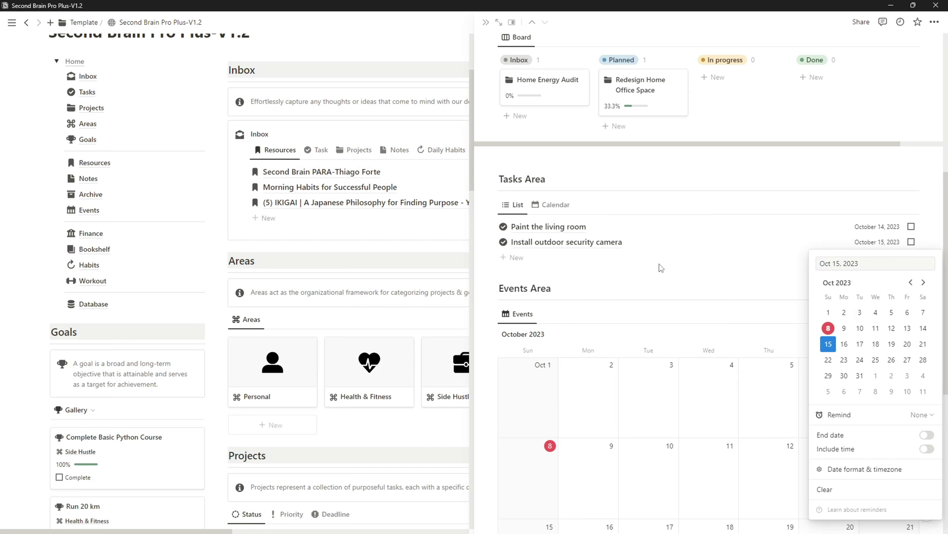
click(632, 250)
click(554, 204)
scroll(883, 330, down, 1)
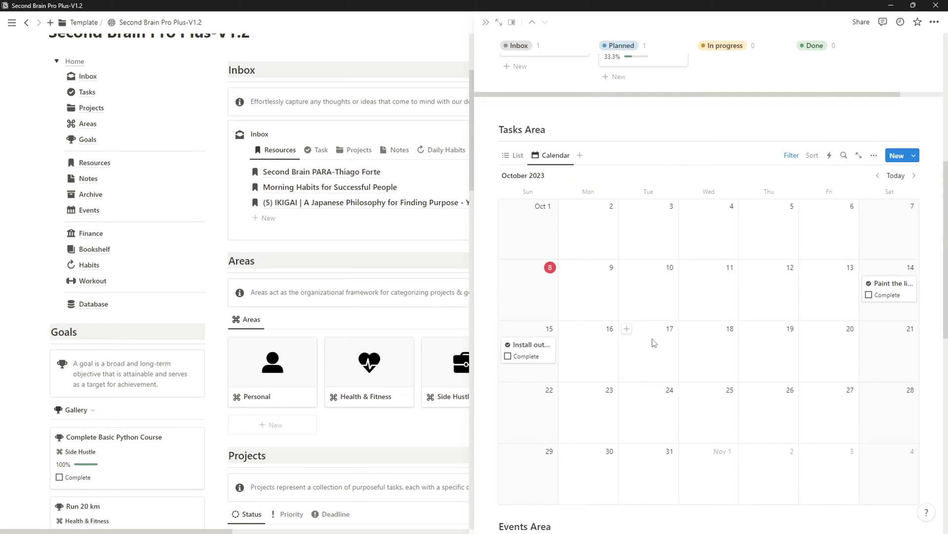
click(513, 156)
scroll(610, 249, up, 7)
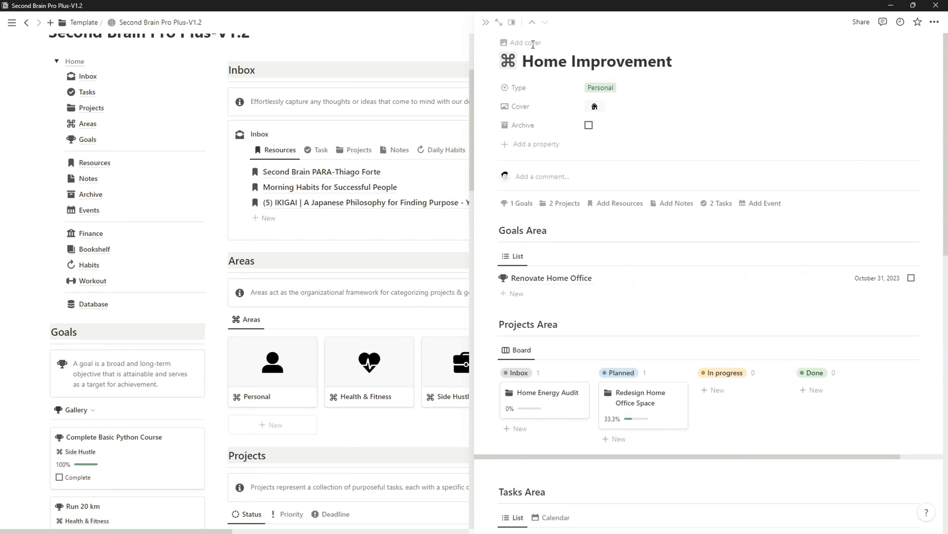
Step: Close the Home Improvement page and cycle Tasks through This Week, All Tasks, Today, then Calendar
click(487, 23)
scroll(431, 267, down, 15)
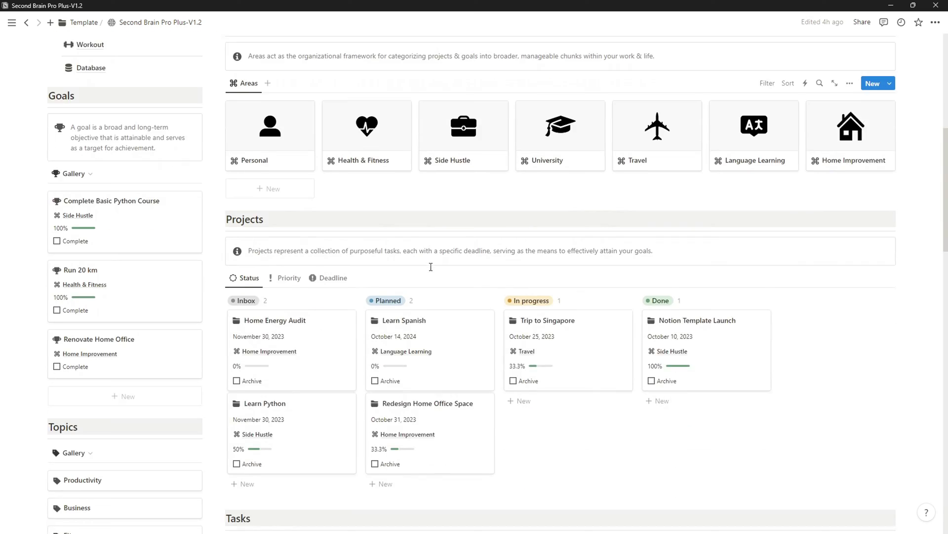
click(293, 269)
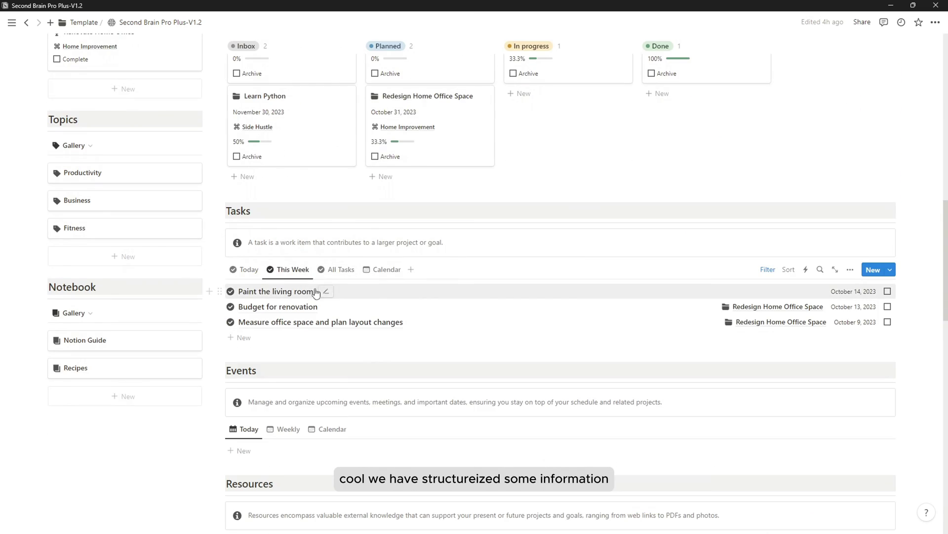
click(341, 269)
scroll(366, 346, down, 1)
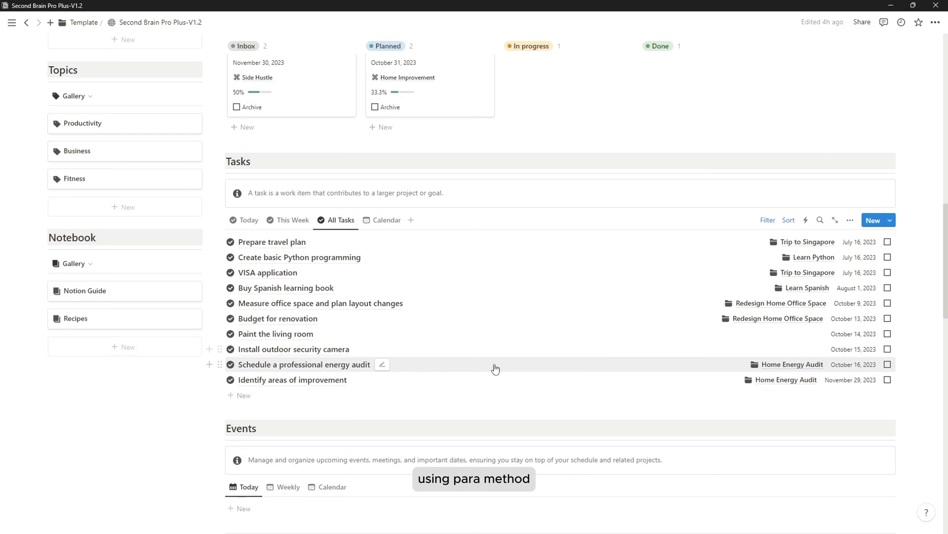
scroll(281, 309, up, 2)
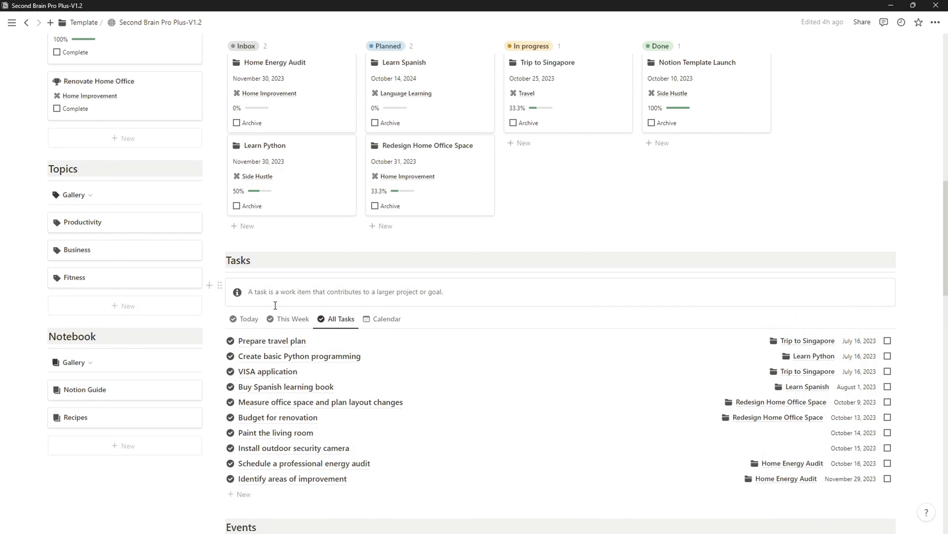
click(246, 319)
scroll(339, 367, up, 3)
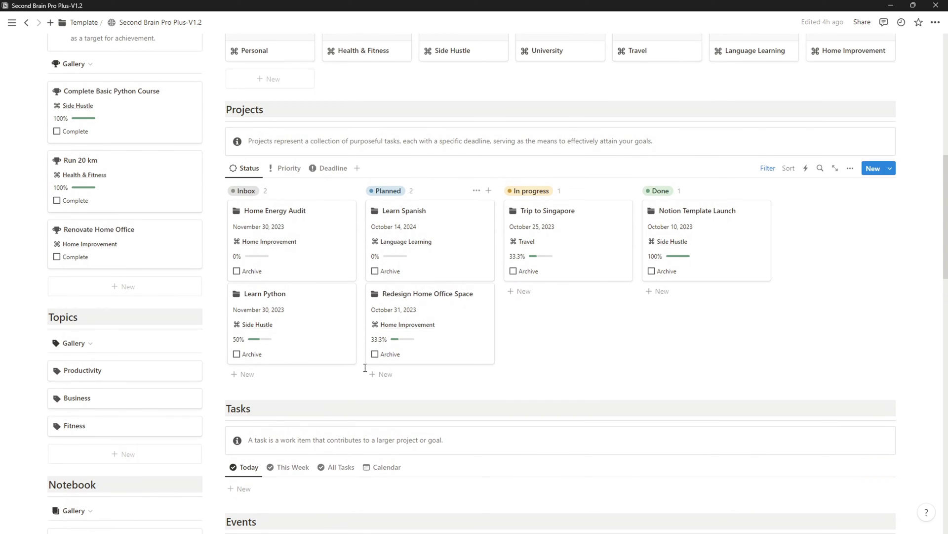
click(383, 464)
scroll(494, 390, down, 5)
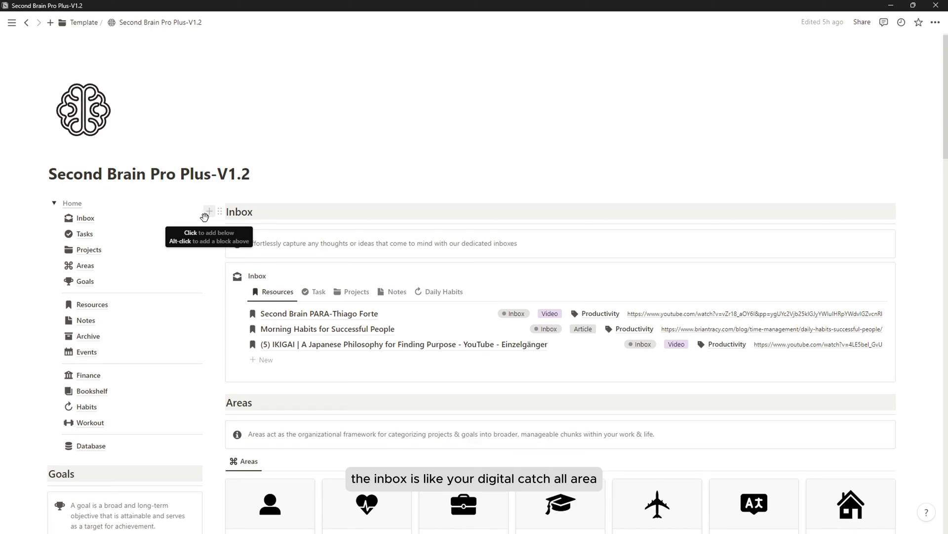
scroll(217, 237, down, 1)
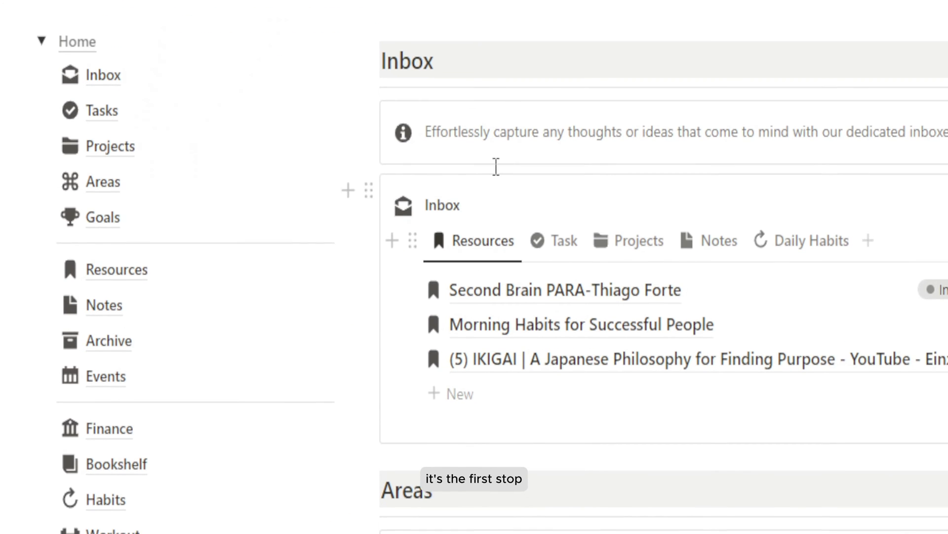
scroll(496, 148, up, 1)
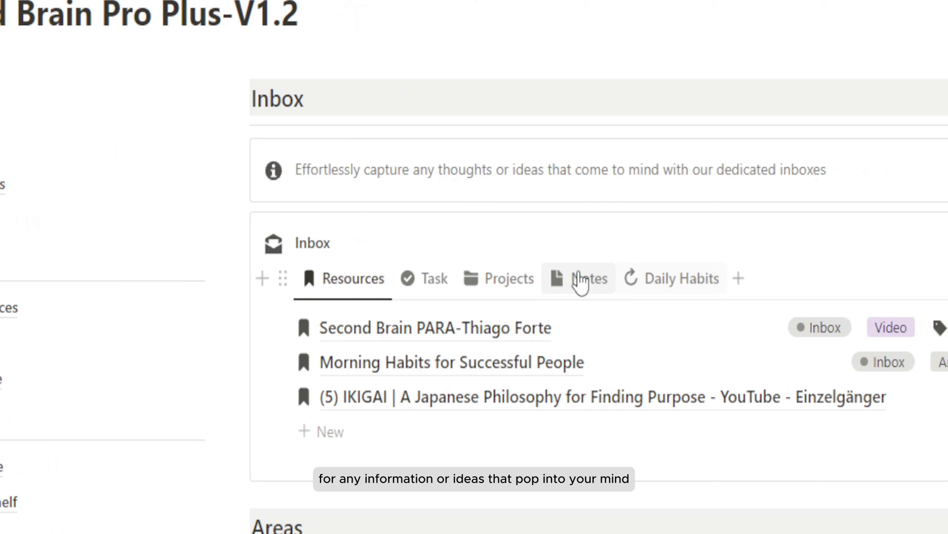
click(489, 281)
click(489, 282)
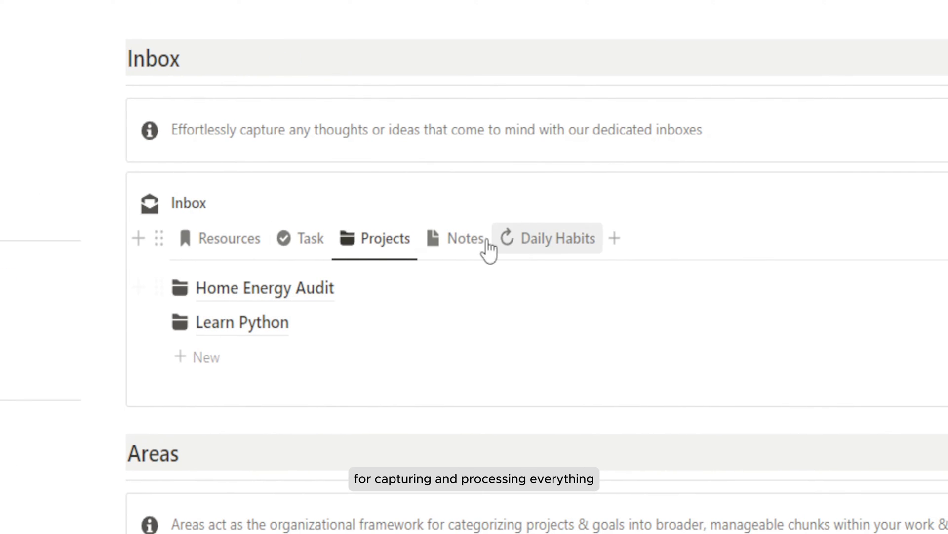
click(462, 245)
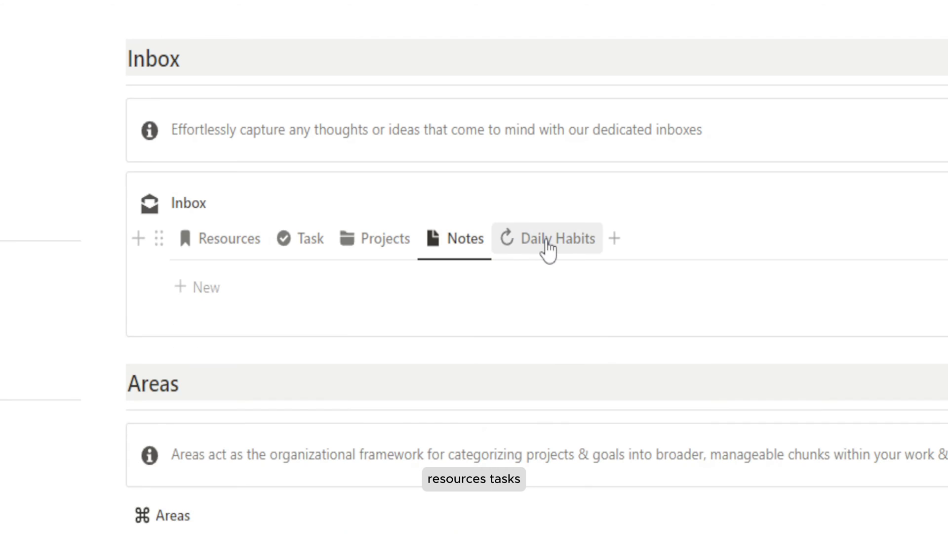
click(546, 248)
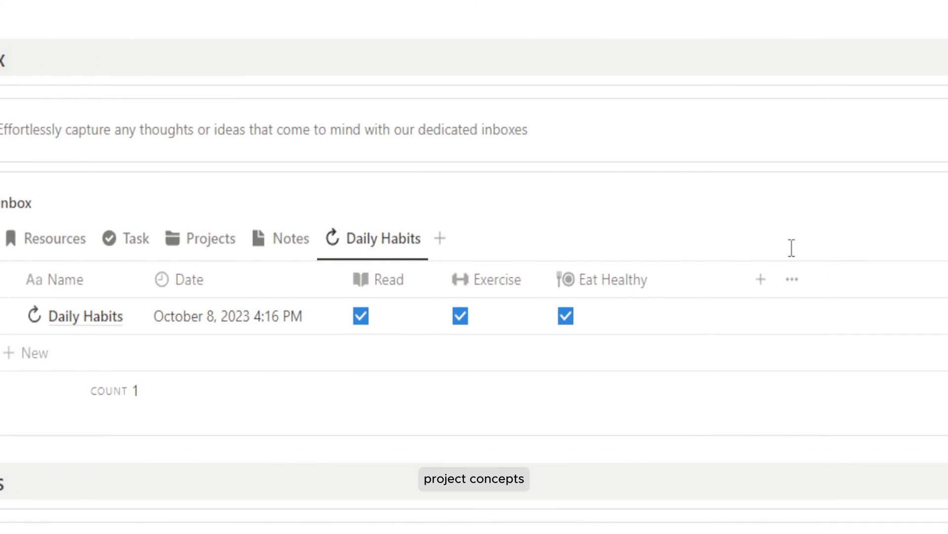
click(271, 240)
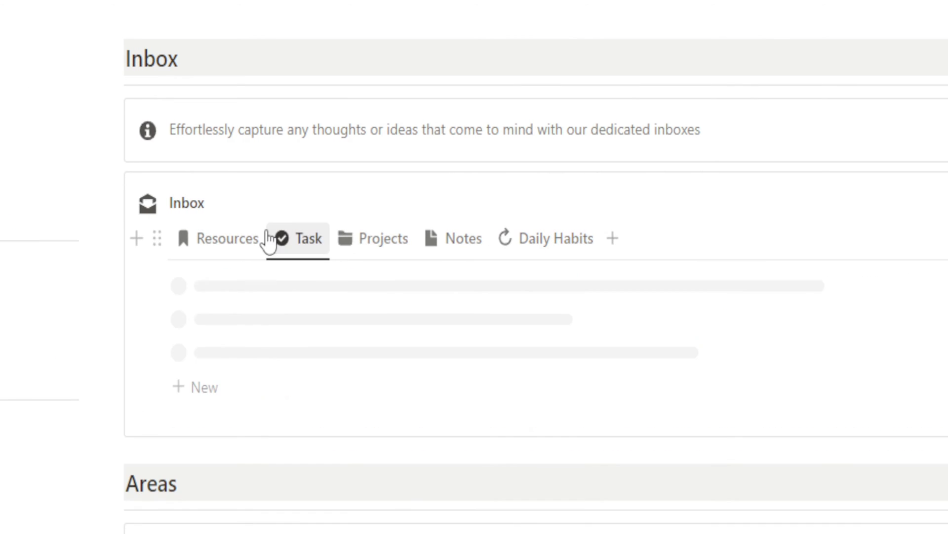
click(230, 241)
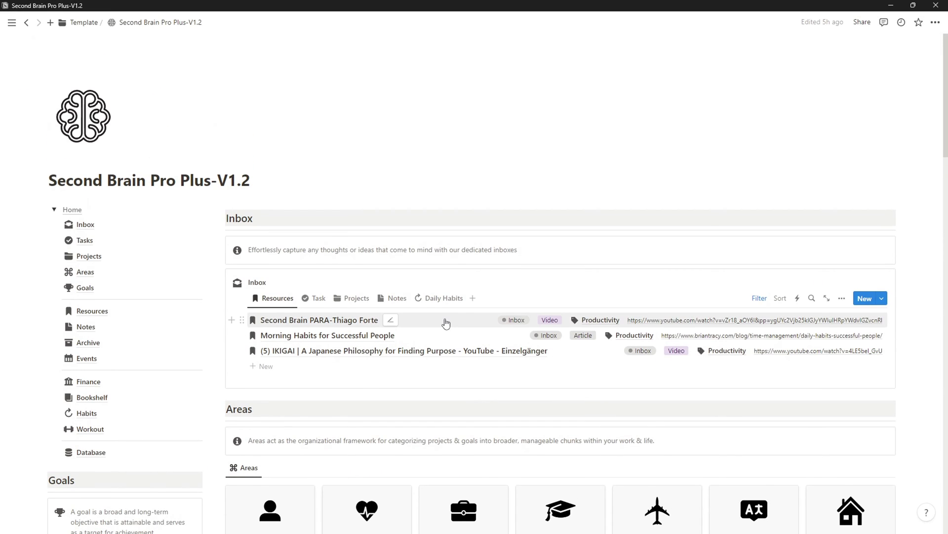
scroll(312, 362, down, 1)
scroll(372, 366, down, 1)
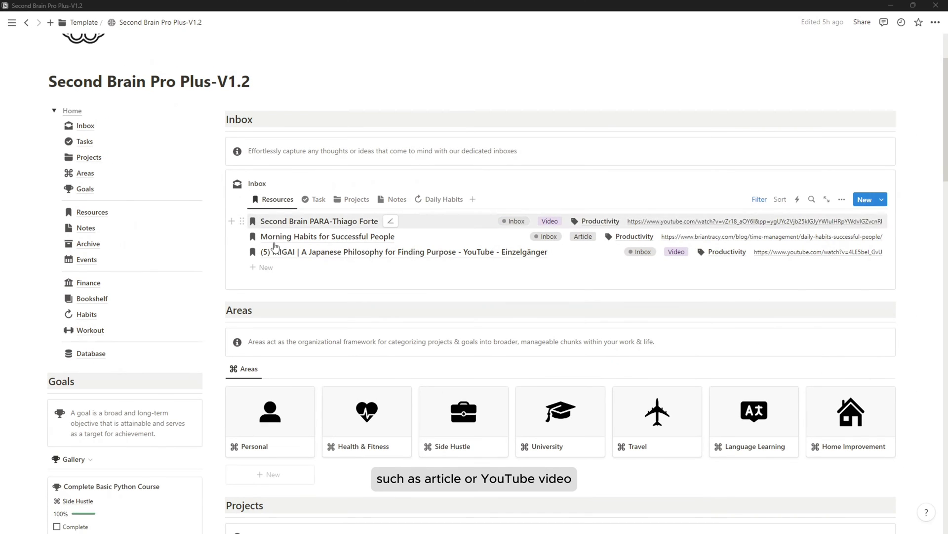
click(365, 522)
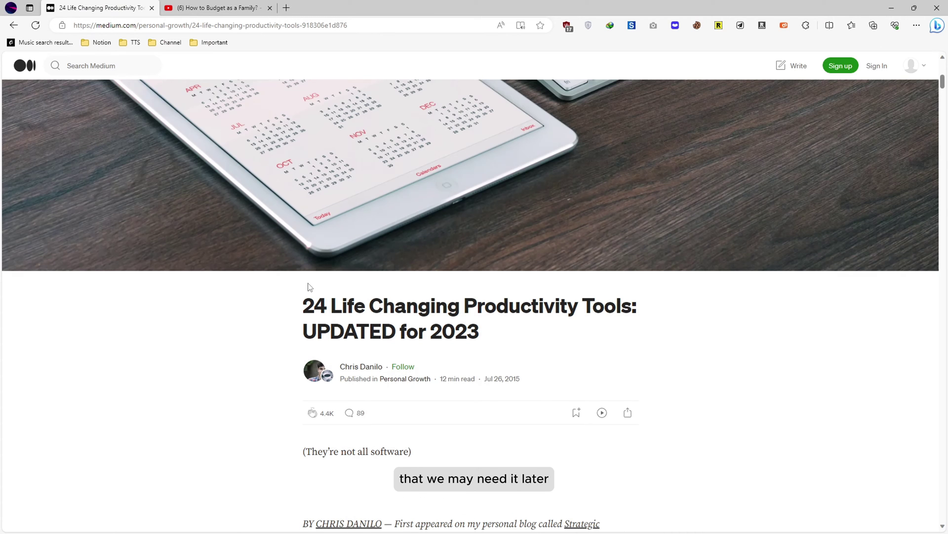
scroll(306, 285, down, 1)
drag(303, 234, 641, 246)
key(ctrl+c)
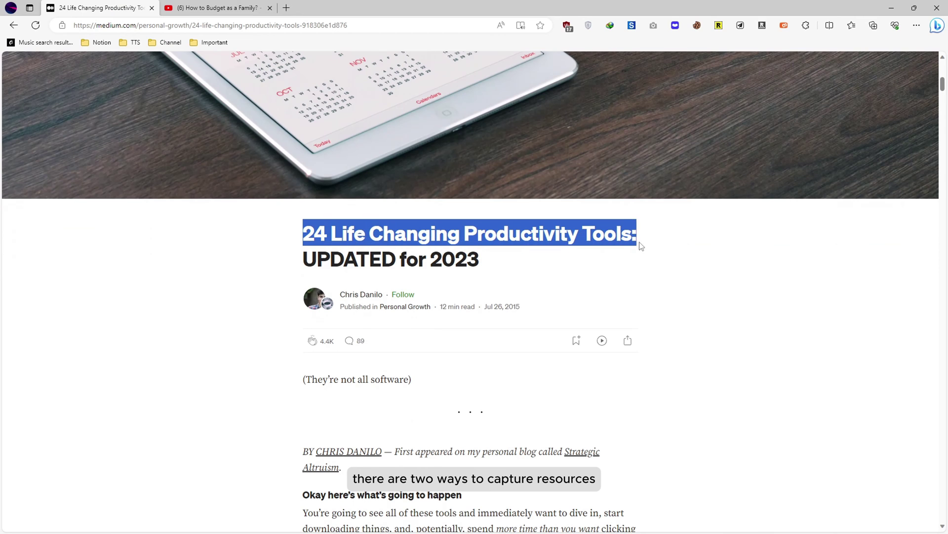
click(725, 493)
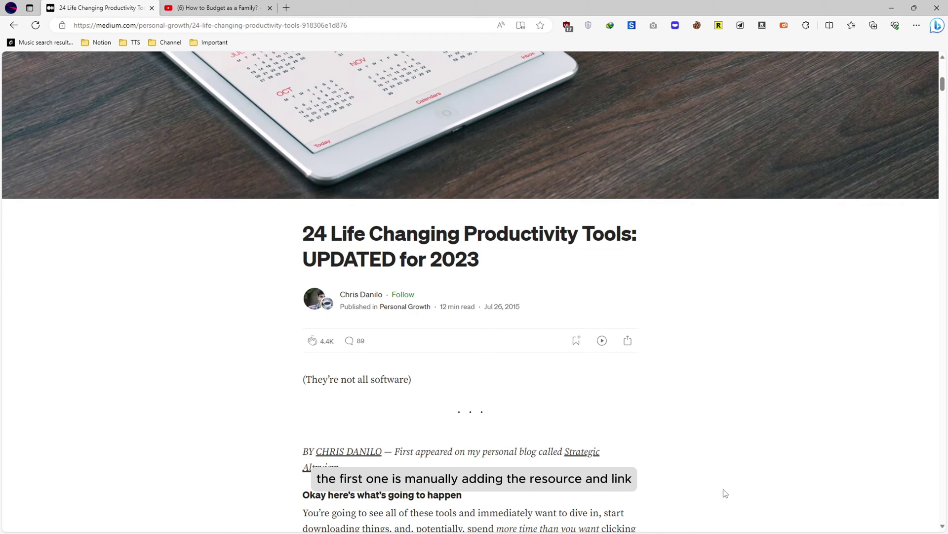
key(super)
Step: Add an inbox resource titled '24 Life Changing Productivity Tools' with type Article
click(671, 522)
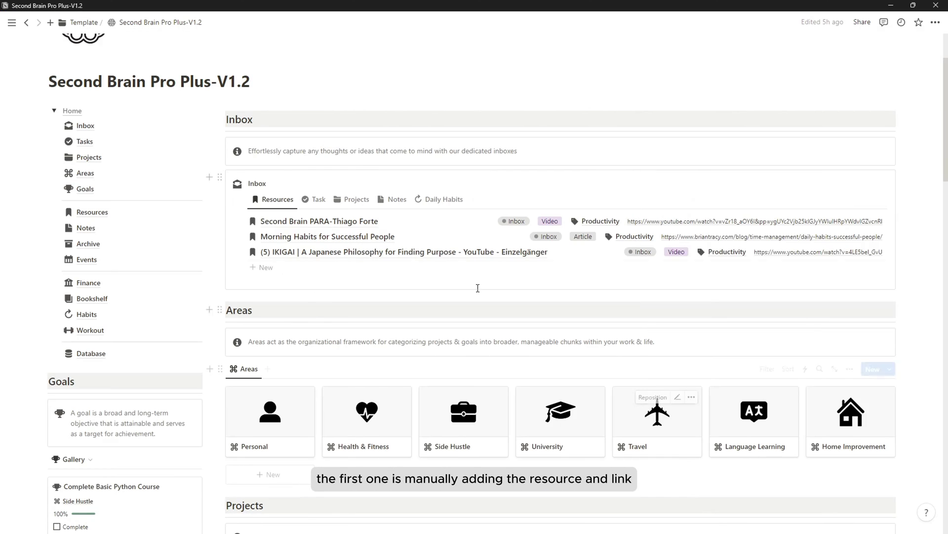
click(287, 272)
key(ctrl+v)
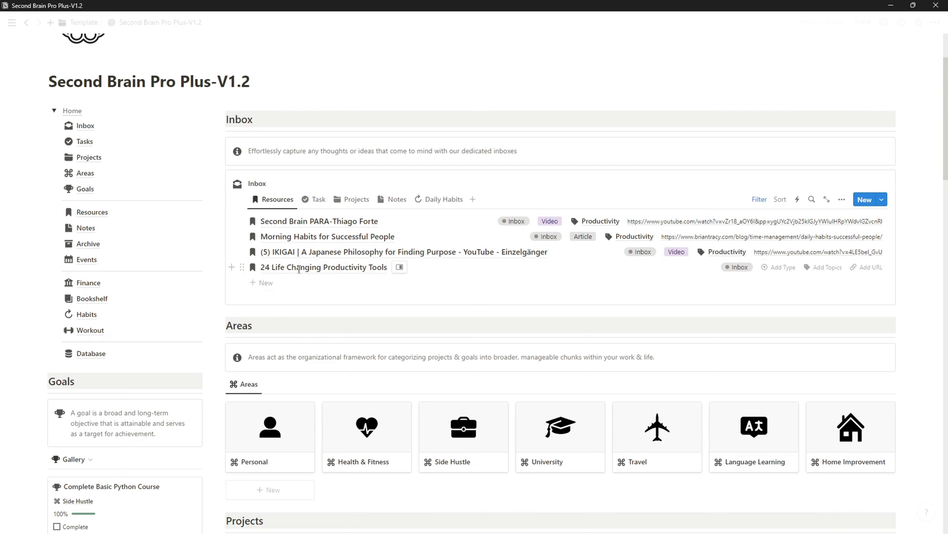
click(782, 268)
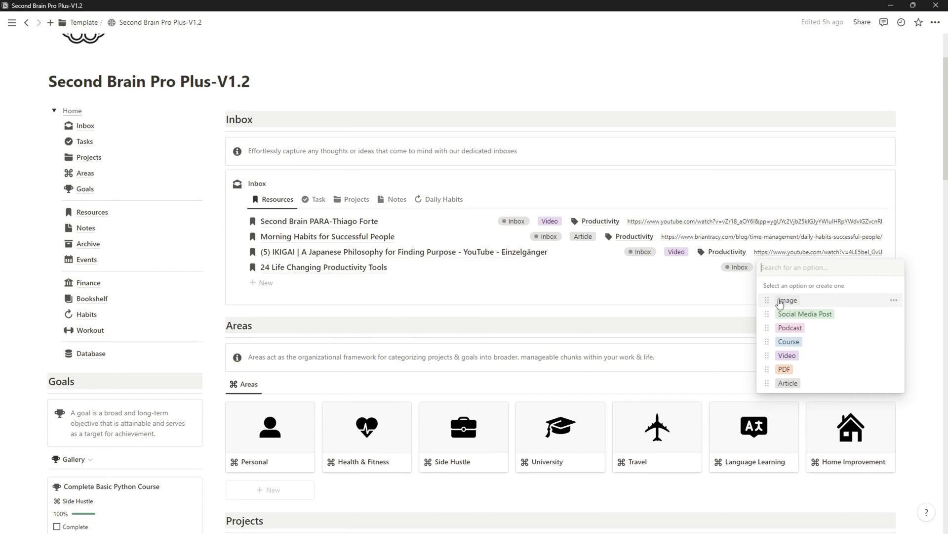
click(801, 386)
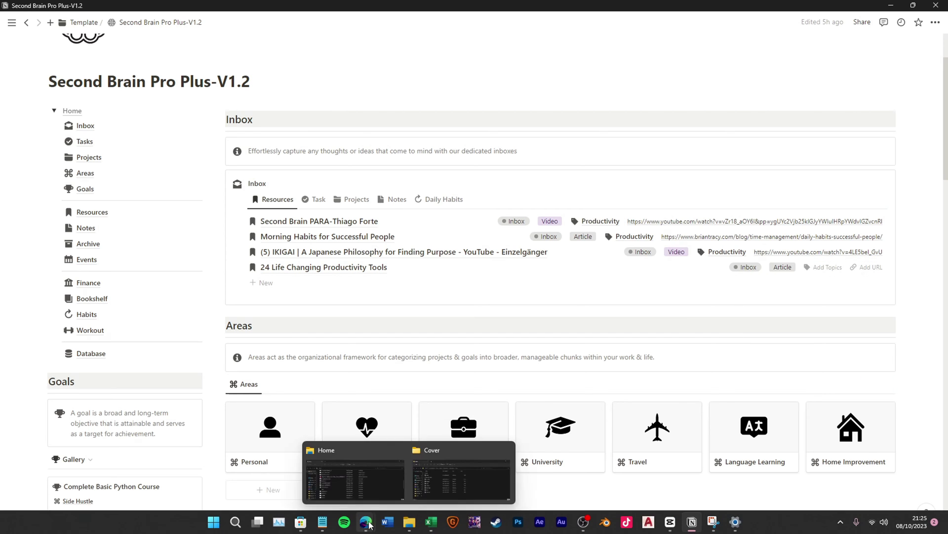
Step: Paste the article's medium.com link from Edge as its URL and tag it Productivity
mouse_move(365, 523)
click(443, 465)
click(291, 25)
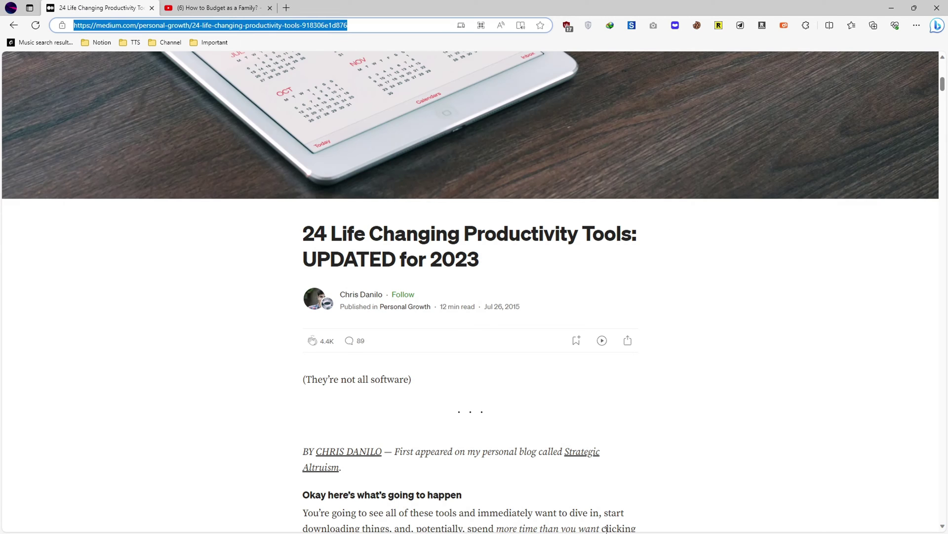
key(ctrl+c)
key(super)
click(714, 521)
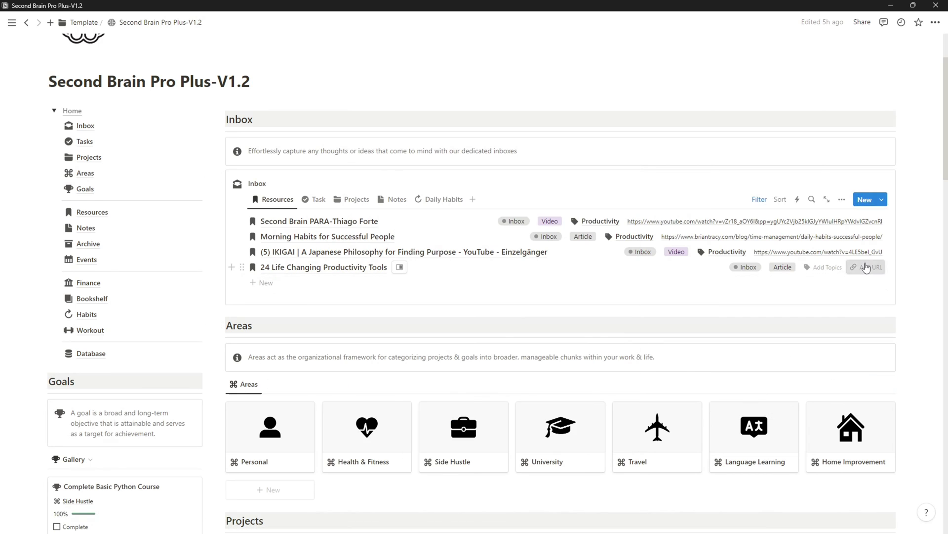
click(821, 268)
key(ctrl+v)
click(624, 267)
click(625, 267)
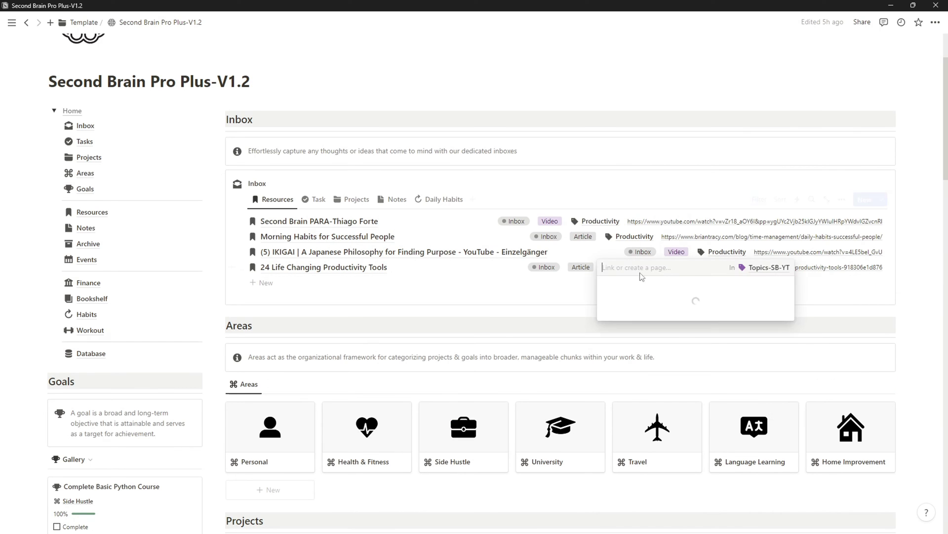
click(651, 322)
click(632, 294)
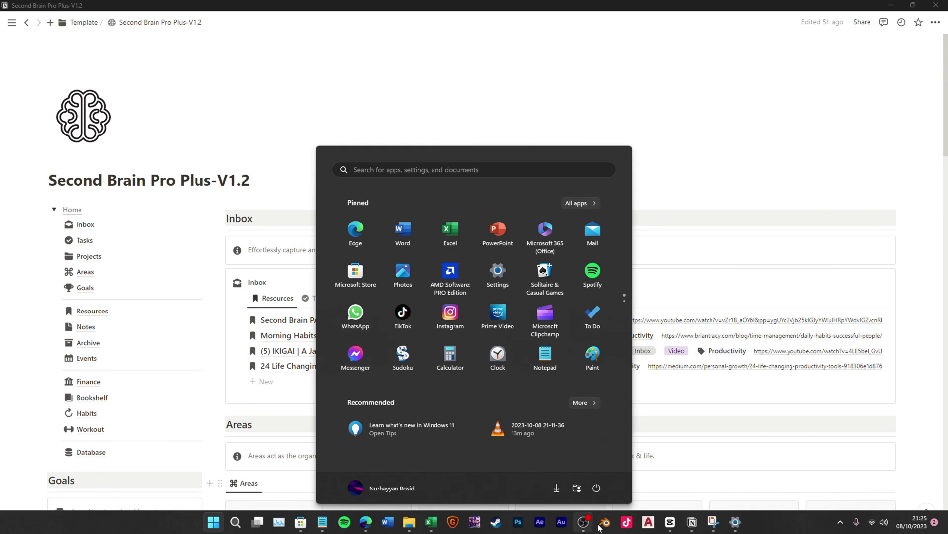
Step: Save the 'How to Budget as a Family?' YouTube tab with the Save to Notion extension's Save Page
click(691, 526)
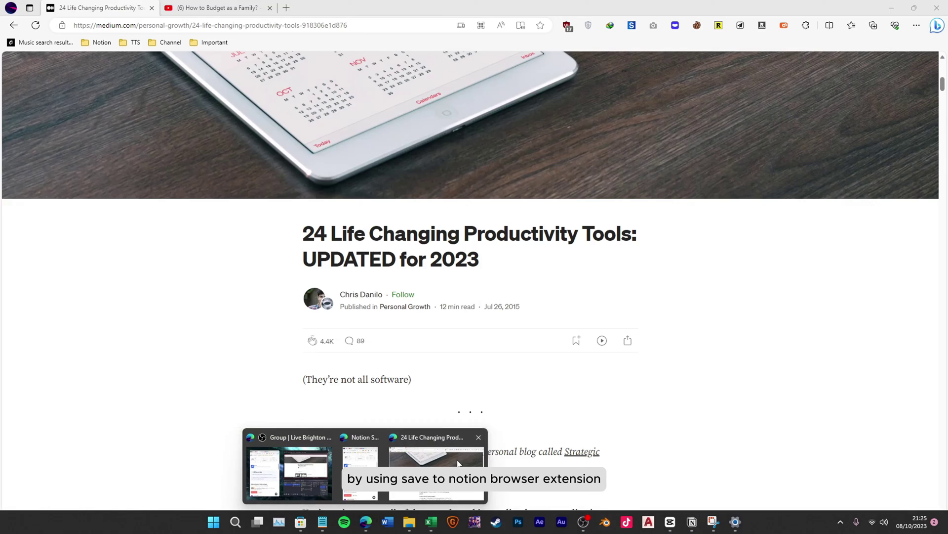
click(444, 469)
click(214, 7)
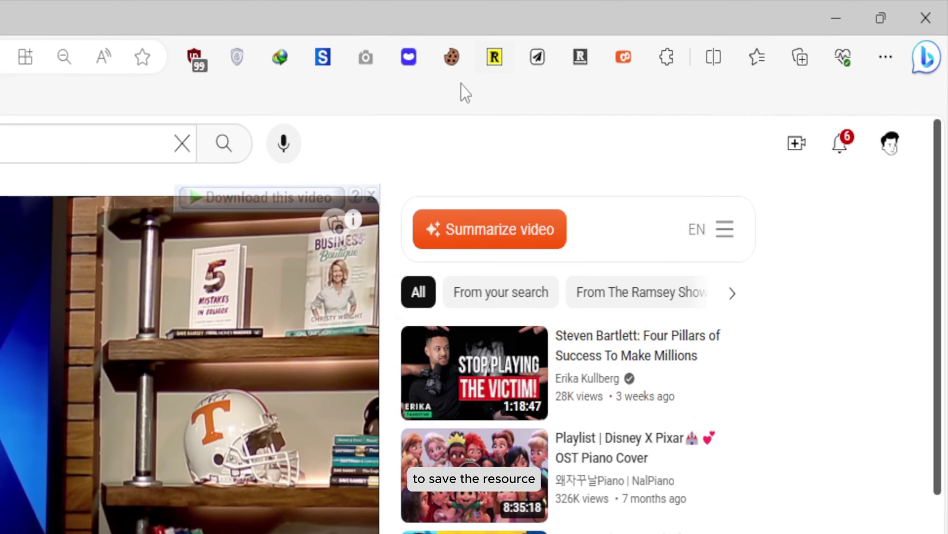
click(741, 25)
scroll(750, 333, down, 10)
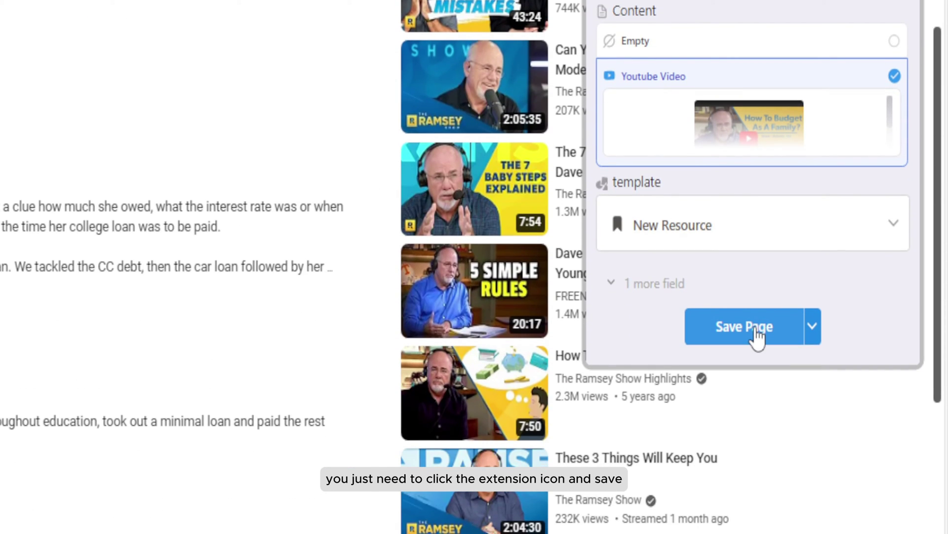
click(756, 372)
scroll(745, 276, up, 3)
scroll(745, 239, up, 7)
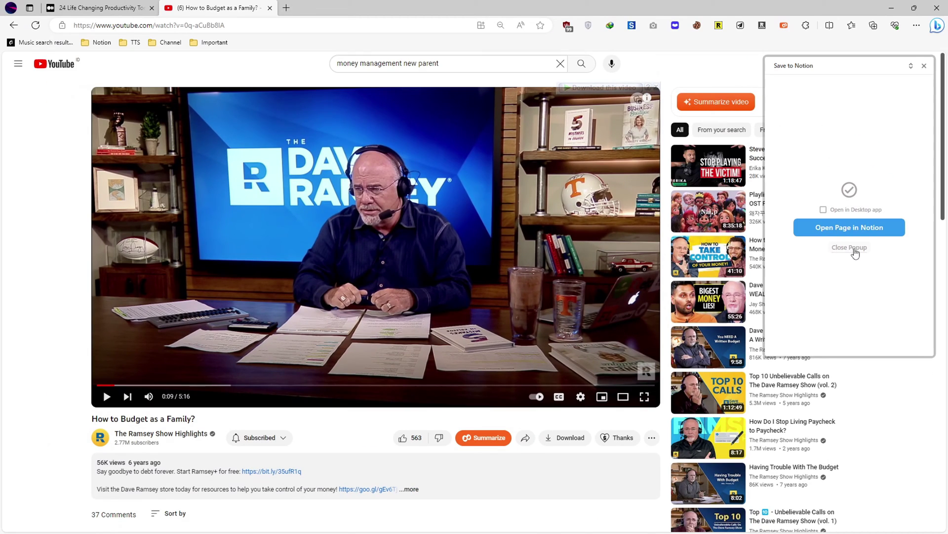
click(843, 248)
Step: Open the saved 'How to Budget as a Family?' resource and set its Type to Video
key(super)
click(627, 521)
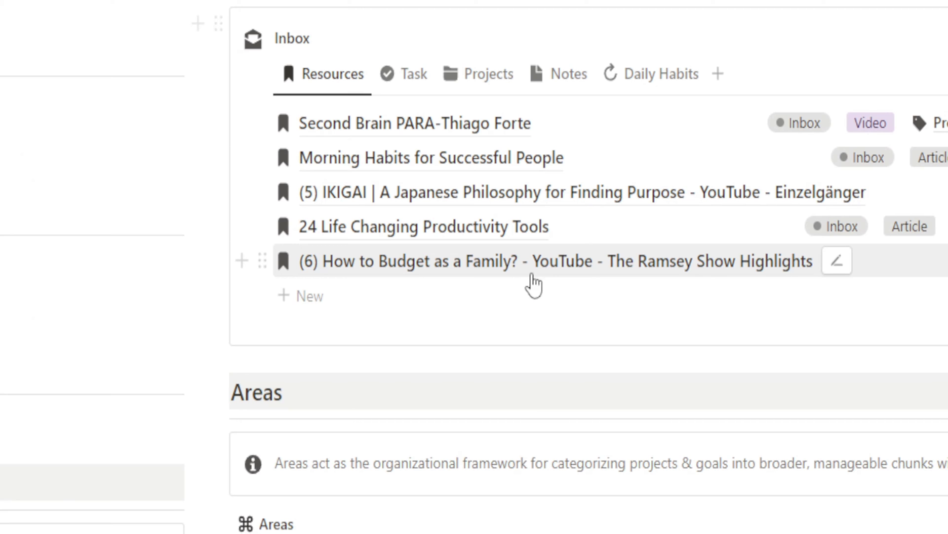
click(732, 270)
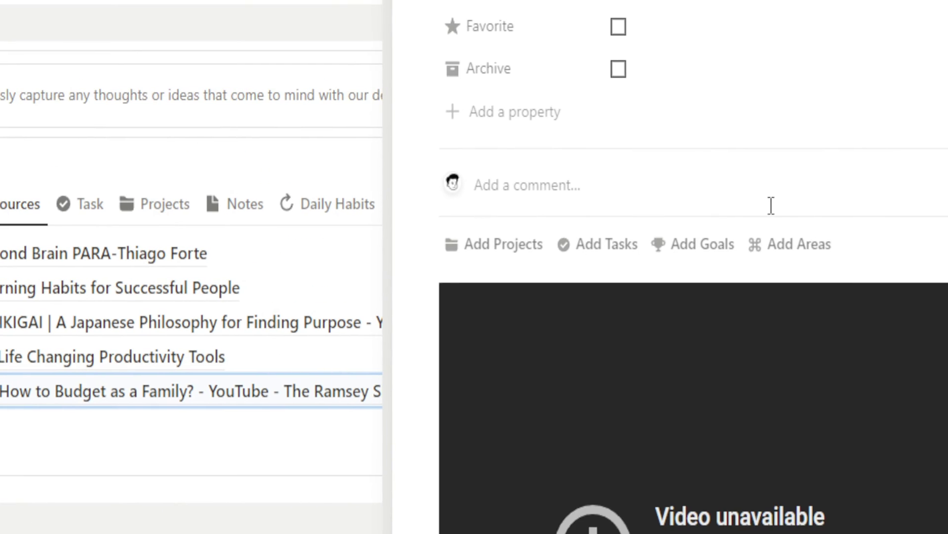
scroll(766, 222, down, 5)
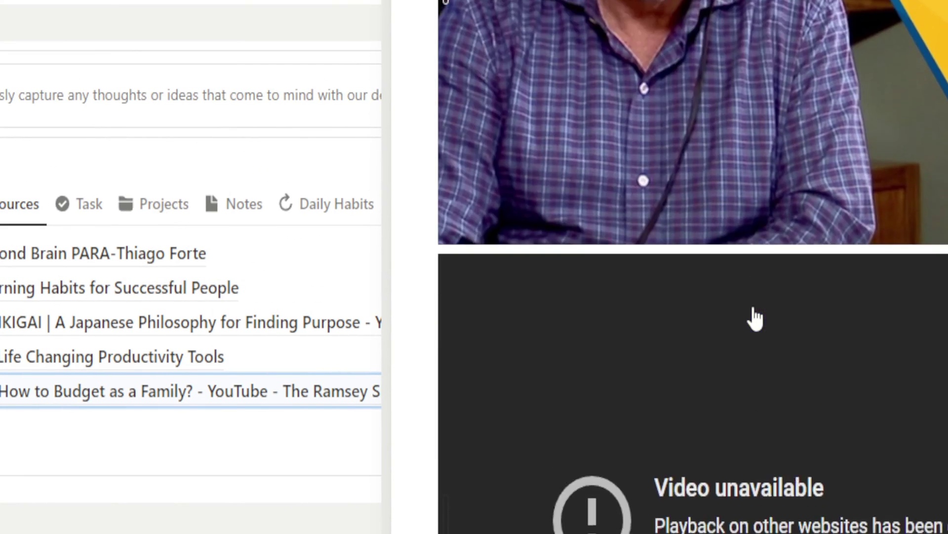
scroll(756, 319, up, 10)
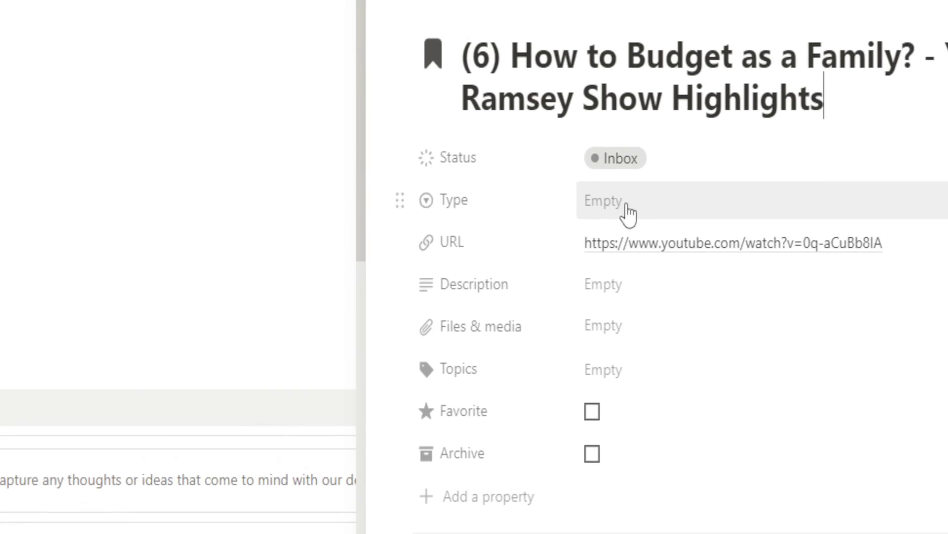
click(629, 212)
click(637, 396)
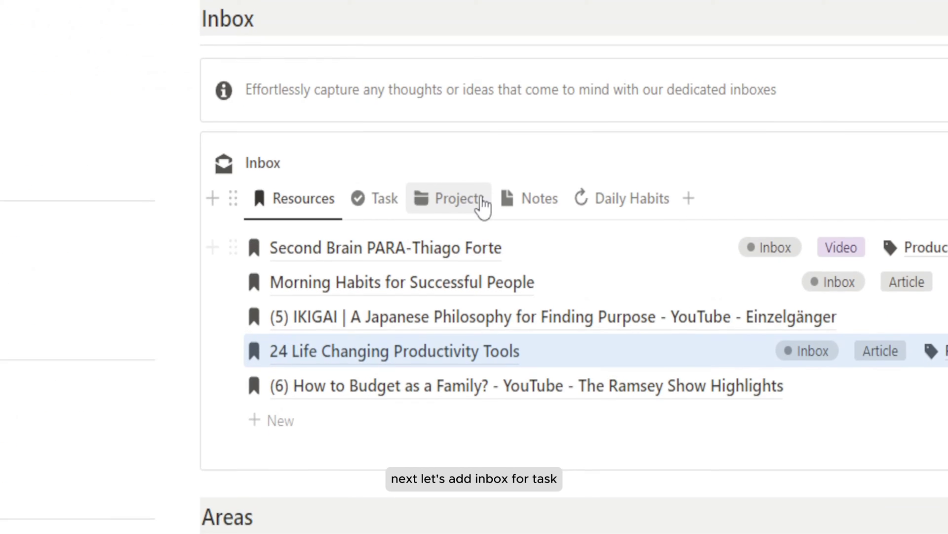
Step: Add a new task 'Repalce door lock' to the Task inbox
click(319, 249)
click(346, 264)
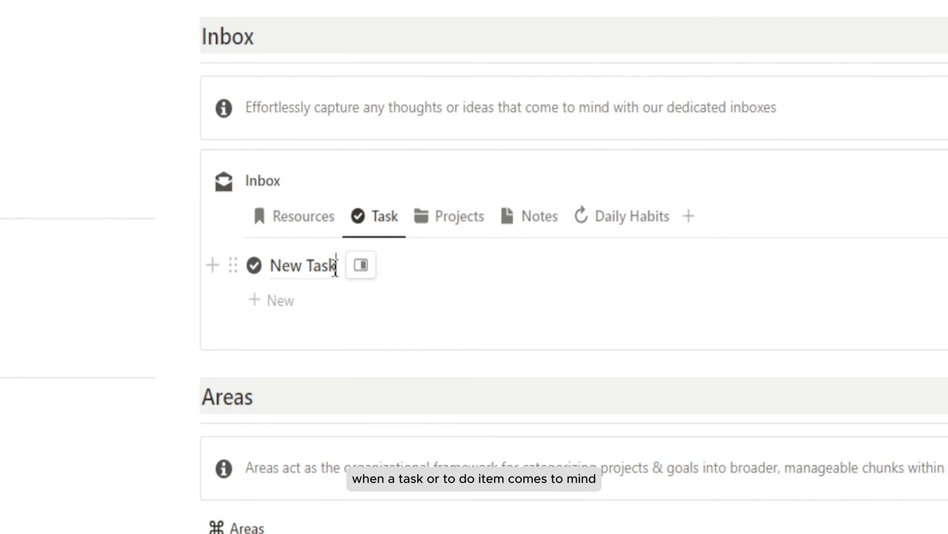
text(Repalce door lock)
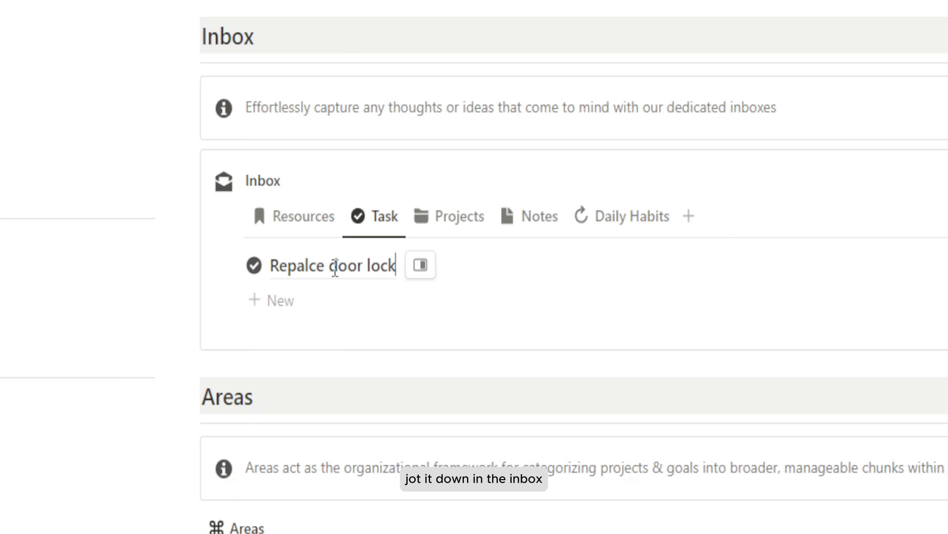
key(Escape)
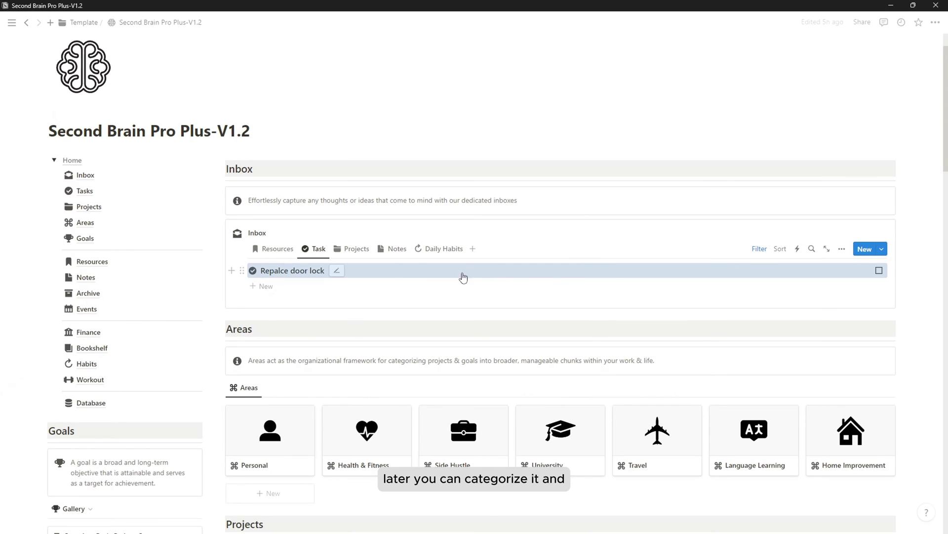
Step: Link 'Repalce door lock' to the Home Improvement area and close its page
click(383, 275)
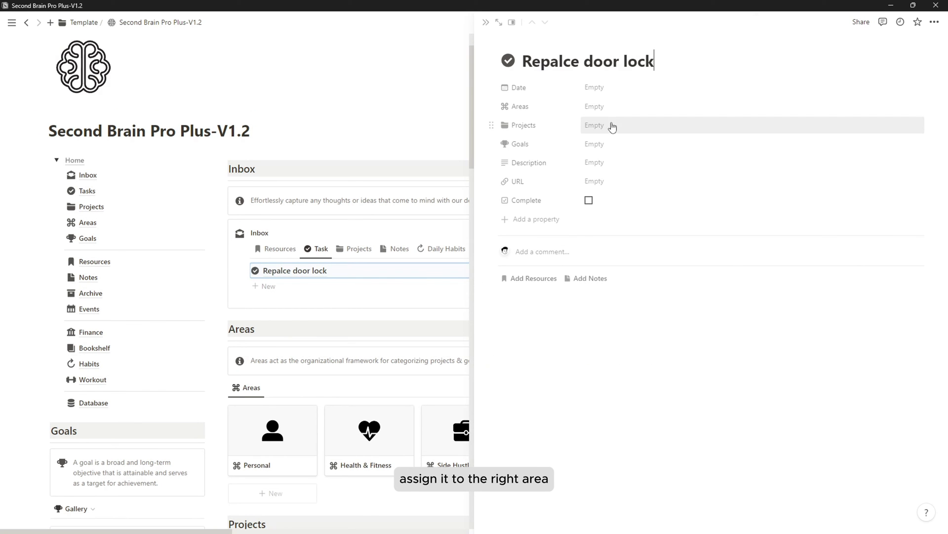
click(617, 126)
click(650, 143)
click(484, 126)
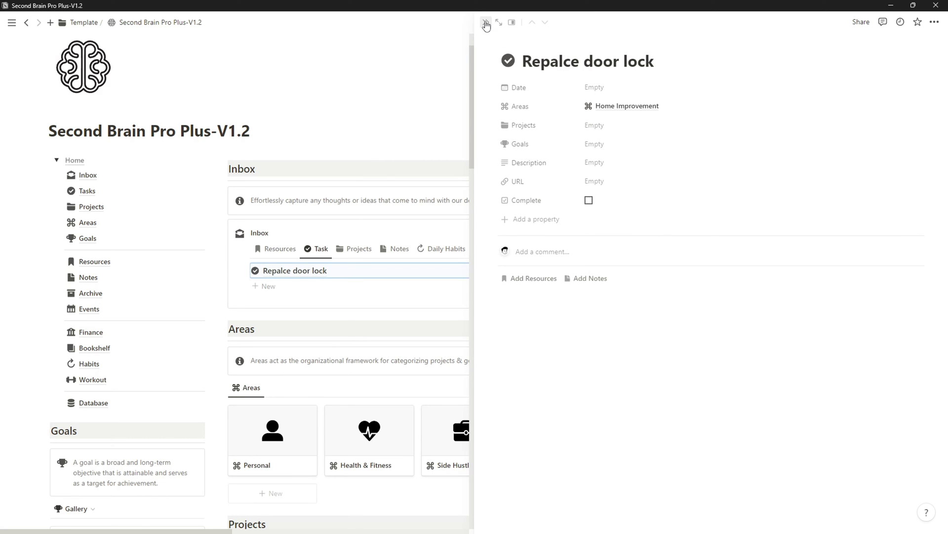
click(485, 22)
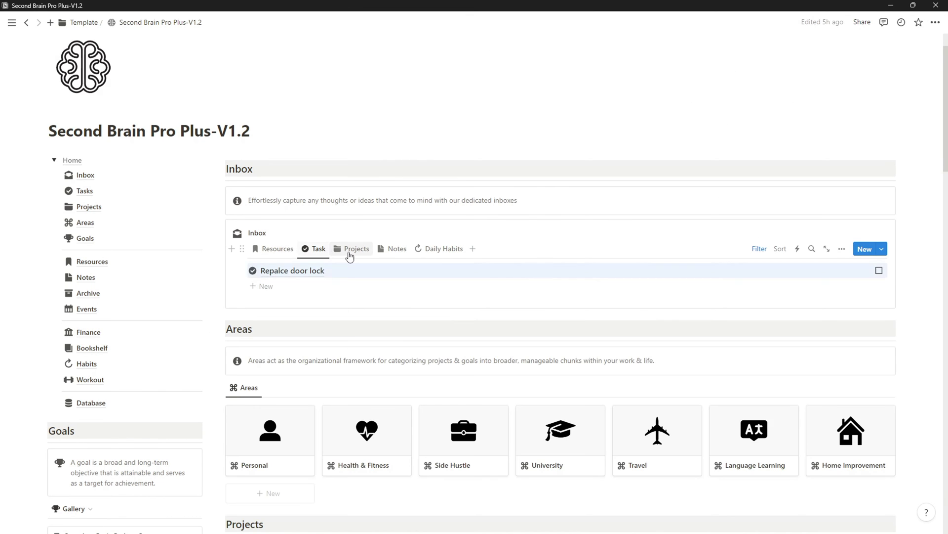
Step: Create a new project 'Learn Photography' in the Projects inbox
click(353, 251)
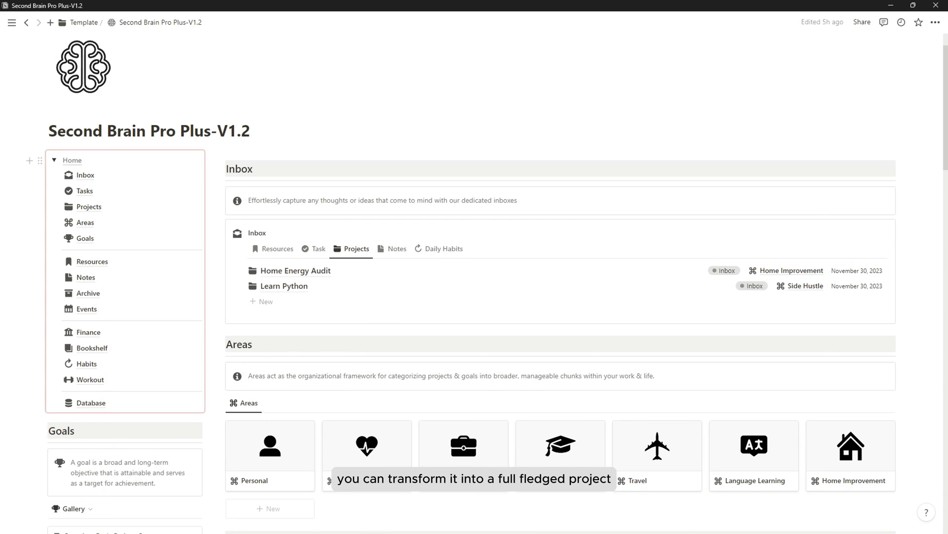
click(302, 301)
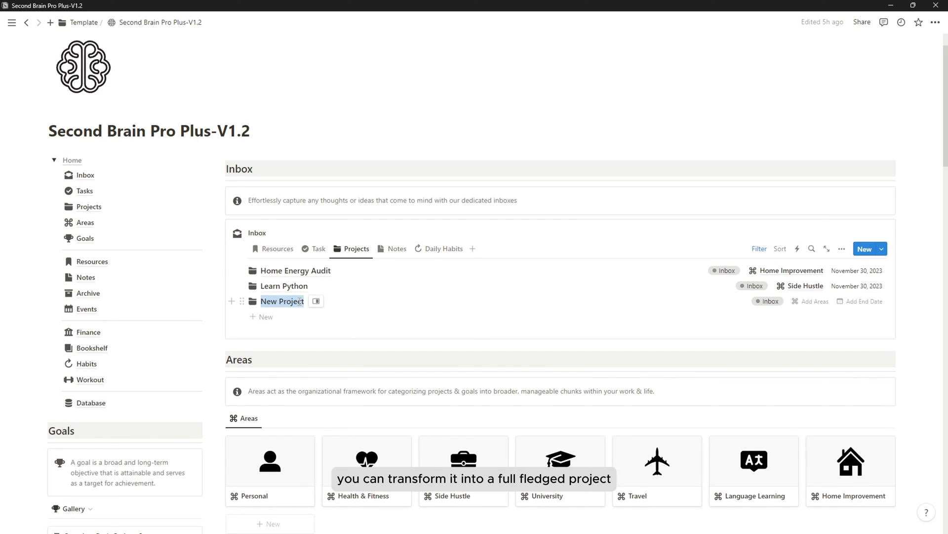
key(Left)
key(Right)
text(ea)
text(Le)
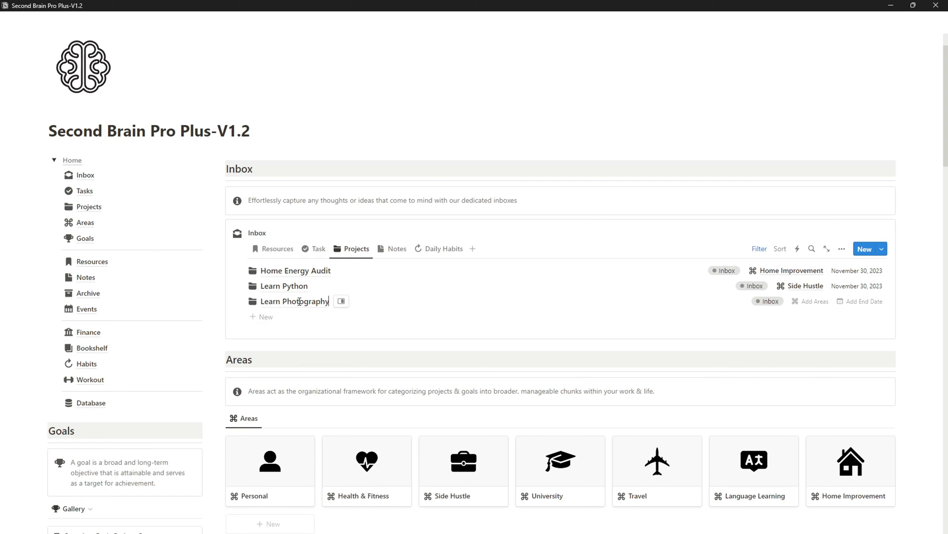
Step: Link Learn Photography to the Personal area and set its end date to December 31, 2023
click(810, 301)
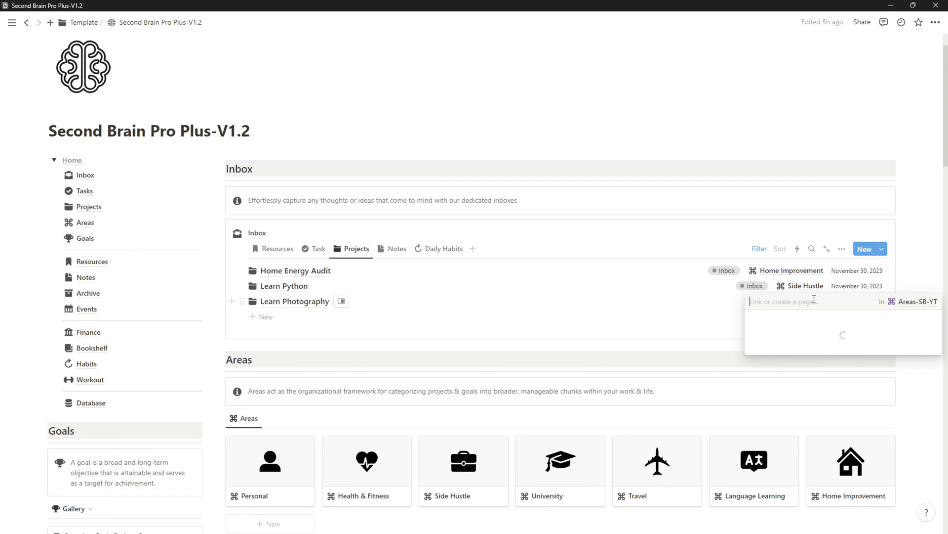
click(815, 381)
click(799, 402)
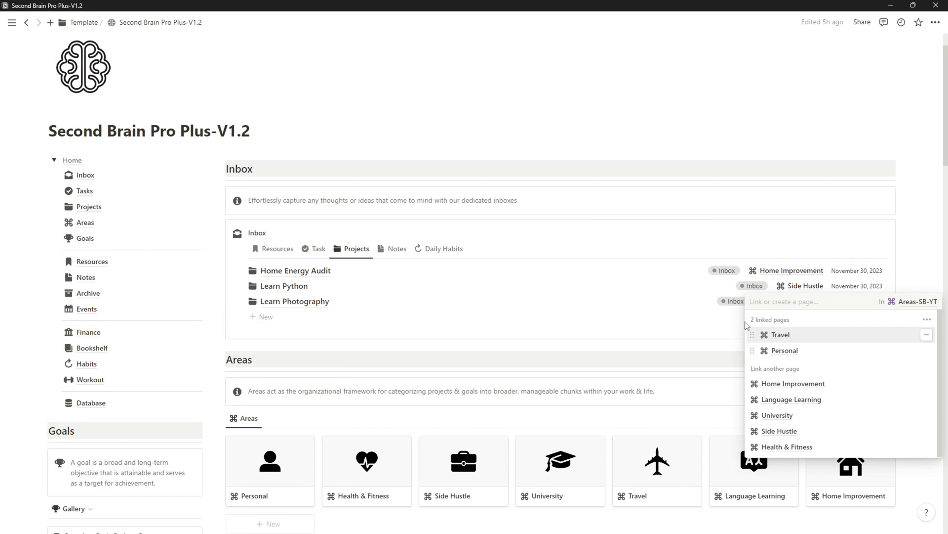
click(919, 337)
click(654, 353)
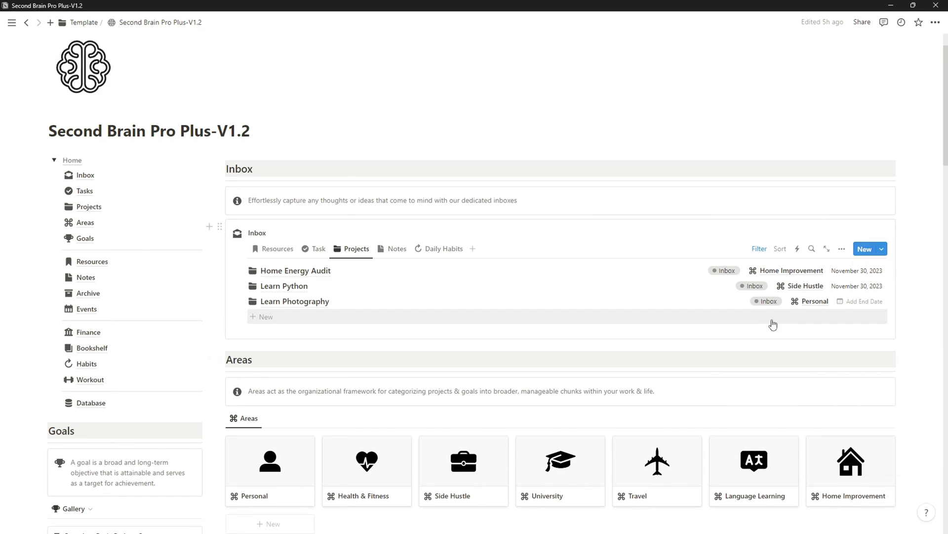
click(860, 303)
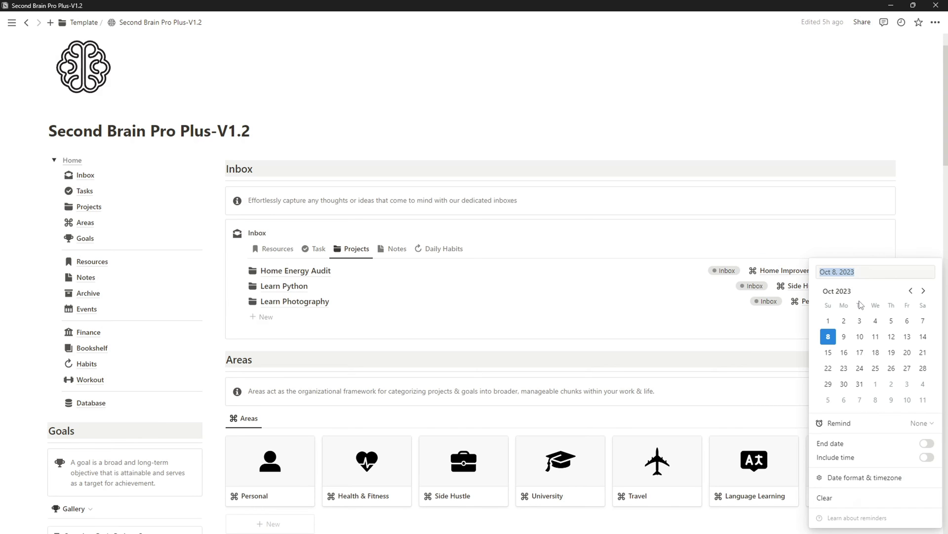
click(923, 290)
click(924, 291)
click(828, 400)
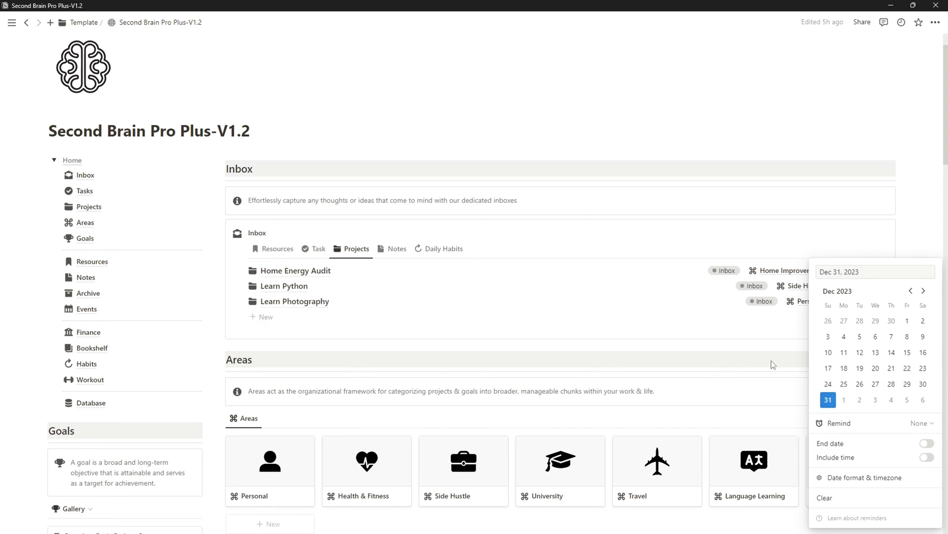
click(775, 362)
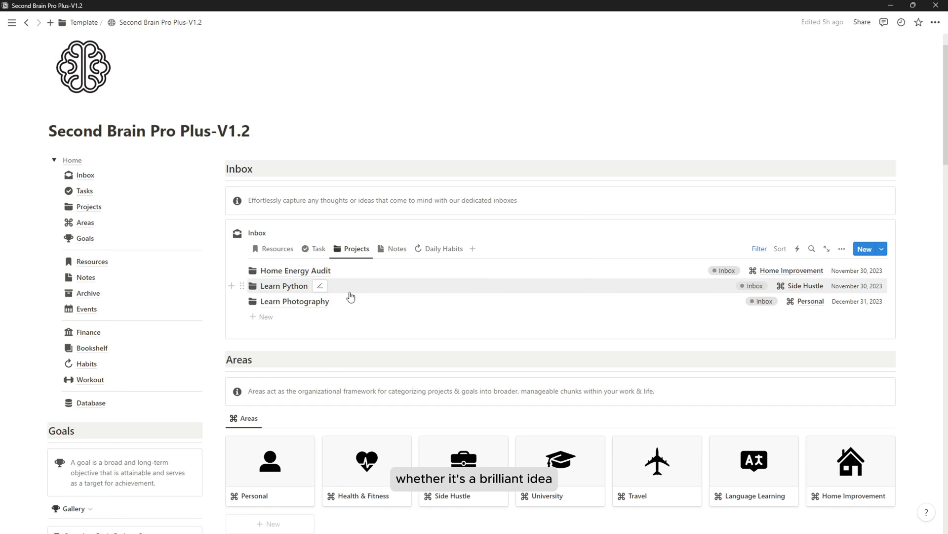
Step: Create a 'Meeting Minutes 20 Sep' note in the Notes inbox filed in a new MOM notebook
click(395, 248)
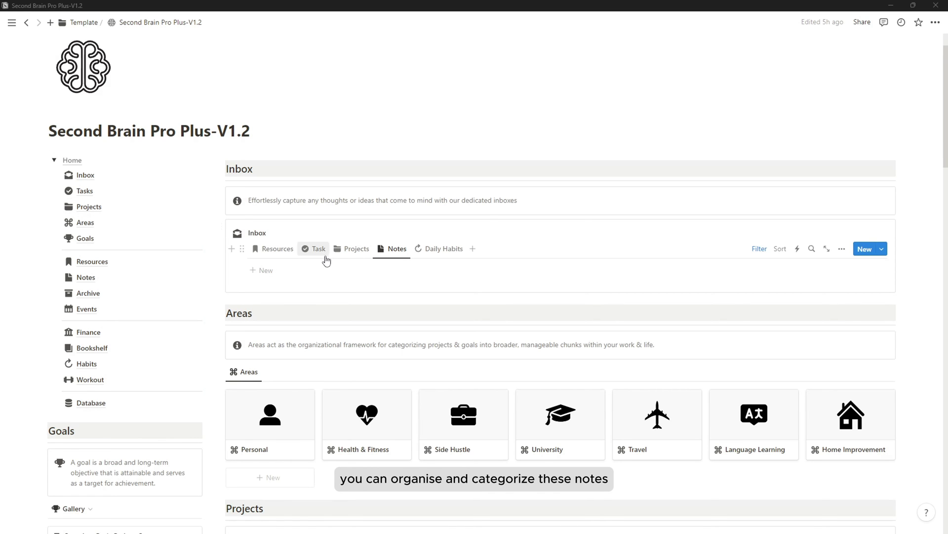
click(295, 270)
text(Meeting Minutes 20 Sep)
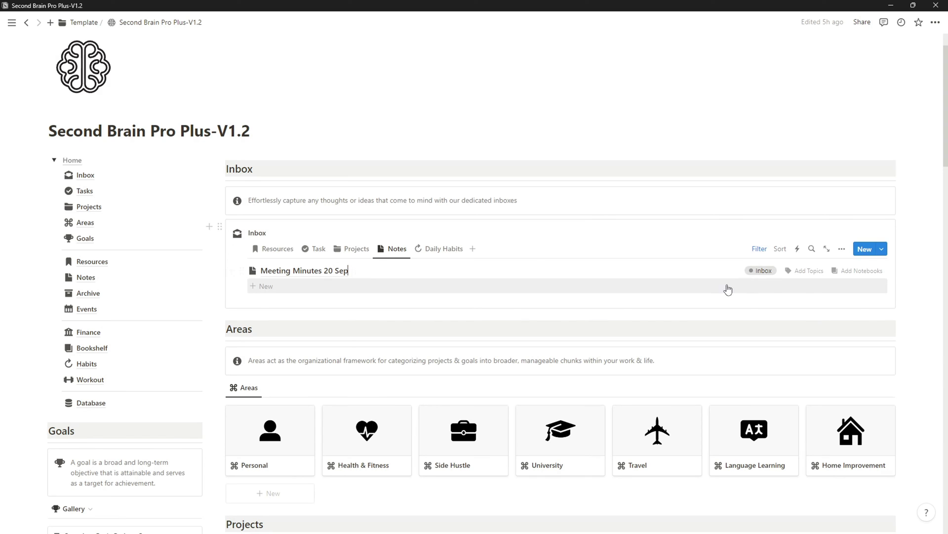
click(854, 271)
text(MOM)
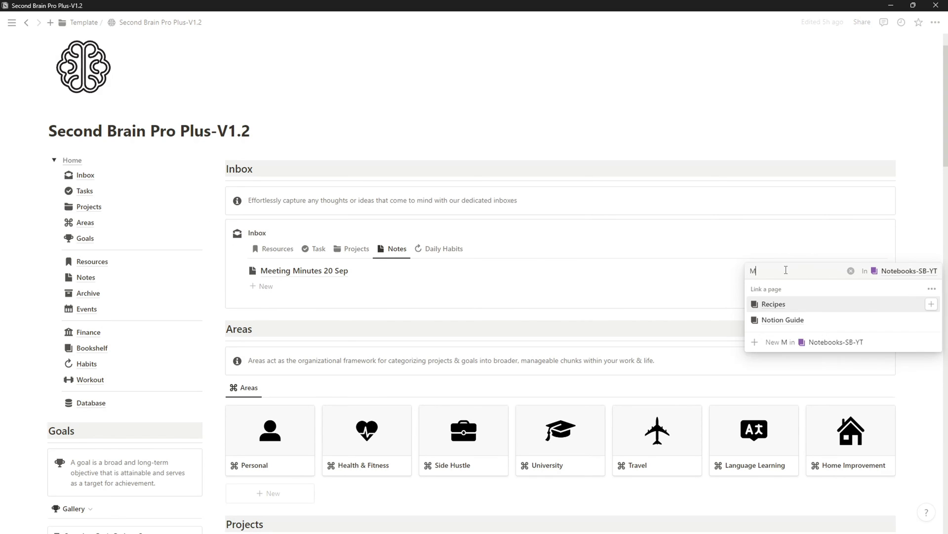
click(773, 305)
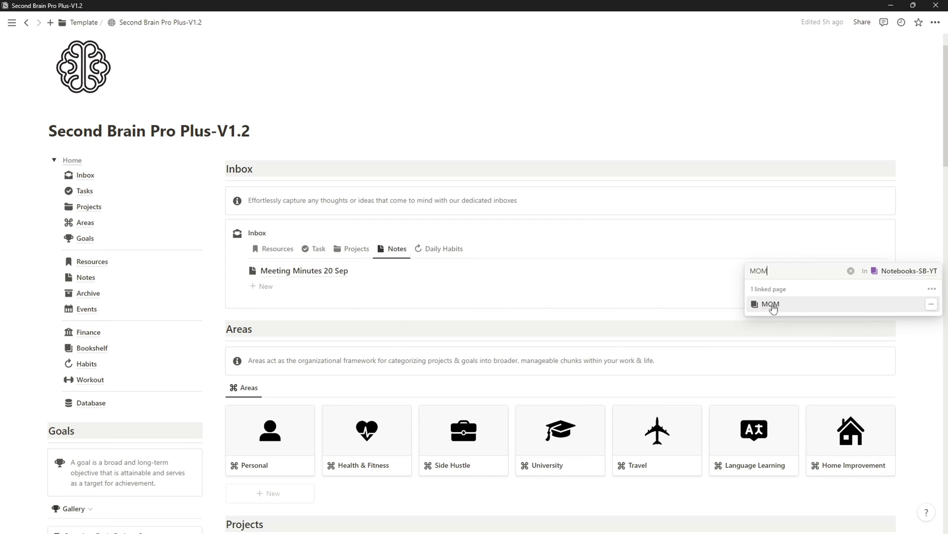
click(725, 301)
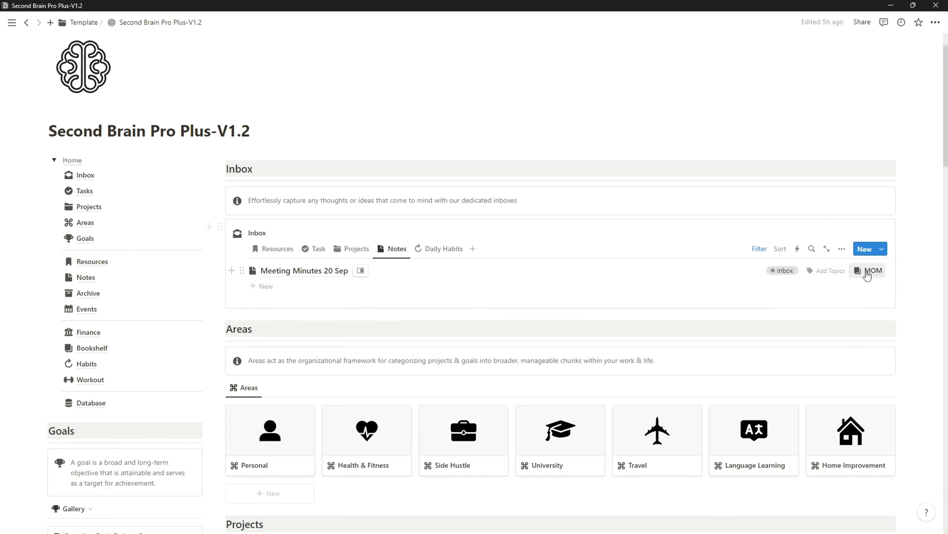
Step: Paste the copied meeting minutes into the Meeting Minutes 20 Sep note's body
click(361, 271)
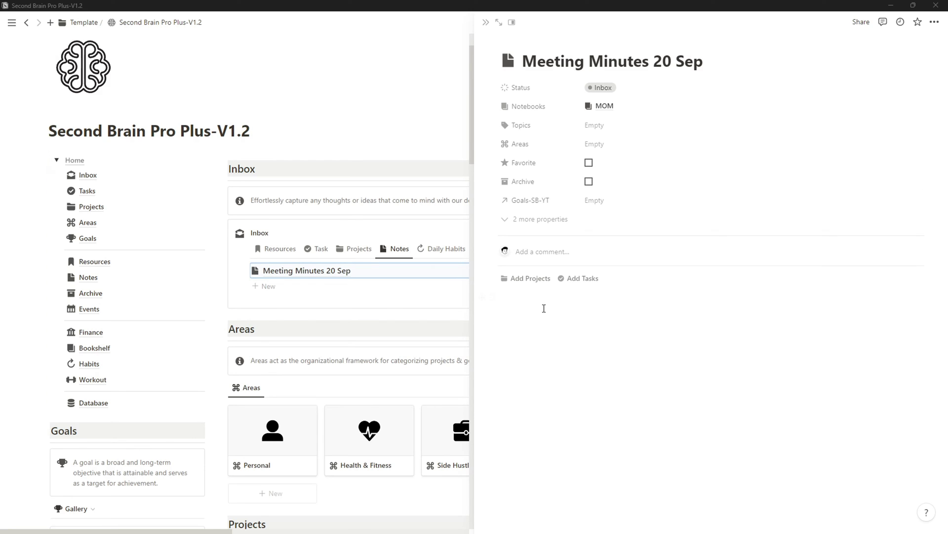
click(542, 301)
text(Meeting Minutes Date: September 20, 20XX Time: 2:00 PM - 3:00 PM Location: Conference Room A Attendees: John (Chair), Sarah, Michael, Emily, David, Lisa Agenda: Project Updates Budget Review Employee Training Upcoming Deadlines Any Other Business Meeting Minutes: 1. Project Updates Project Alpha on track. Possible delay in Project Beta; reallocating resources. 2. Budget Review Within budget this quarter. 3. Employee Training Proposed new program; David and Lisa will collaborate. 4. Upcoming Deadlines Client presentation on October 5th; Sarah and Michael will finalize content. Emily and David will prepare materials. 5. Any Other Business 3rd-floor printer issue discussed; Lisa to contact IT. Action Items: Sarah and Michael: Finalize client presentation. Emily and David: Develop training materials. Lisa: Contact IT about printer issue. Next Meeting: October 4, 20XX, 2:00 PM - 3:00 PM, Conference Room A Meeting Adjourned: 3:00 PM)
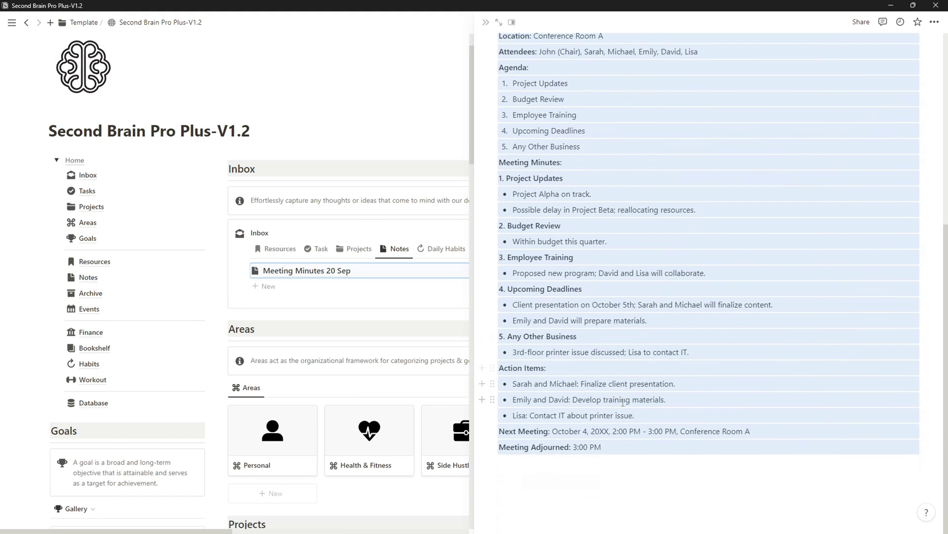
scroll(623, 384, up, 5)
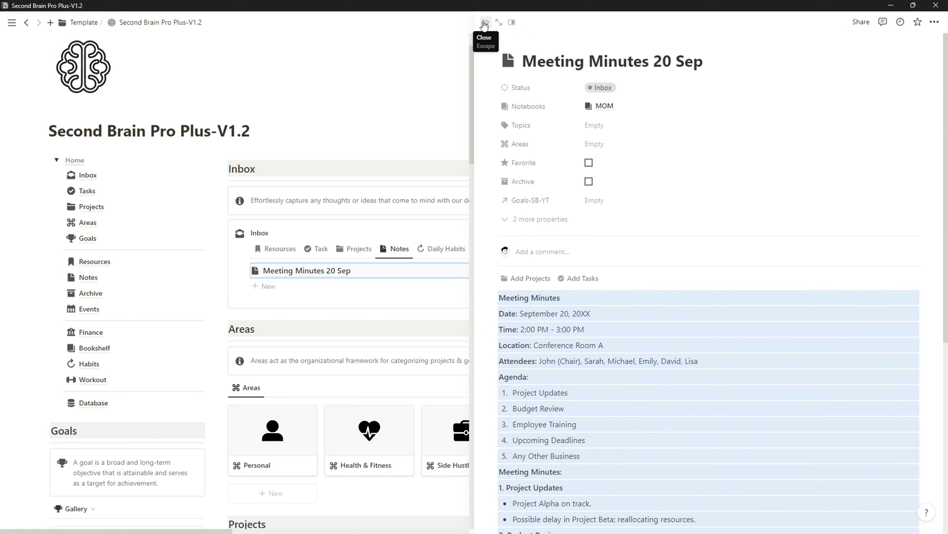
Step: Add a 'Wake up Early' checkbox property to the Daily Habits table
click(484, 23)
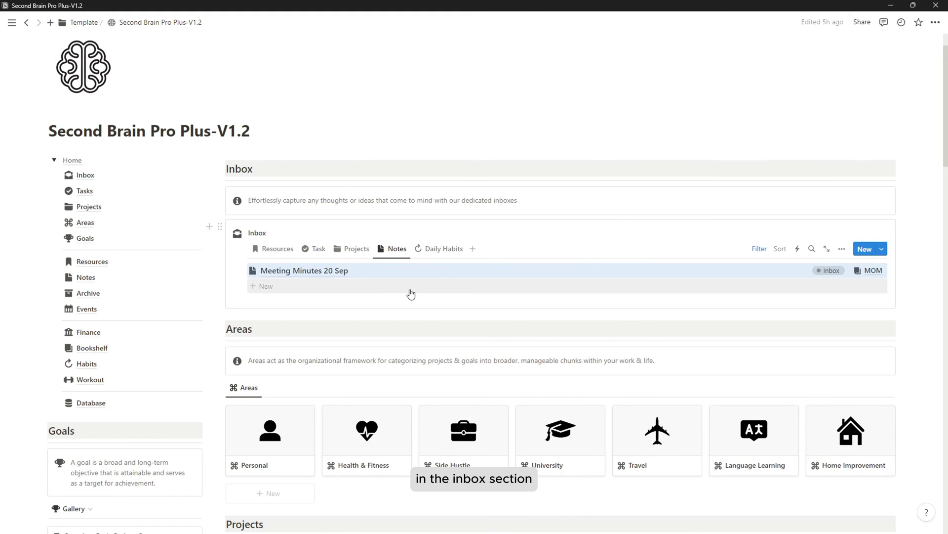
click(420, 251)
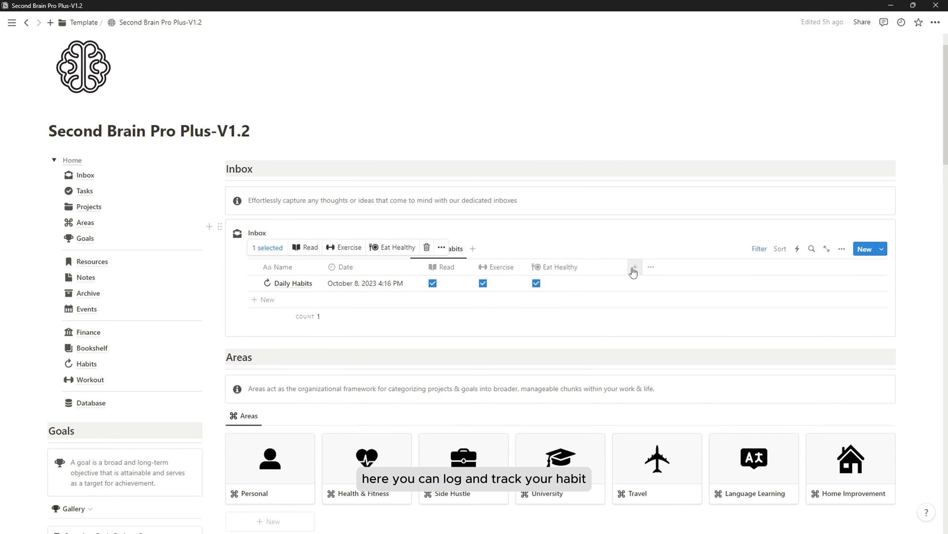
click(534, 286)
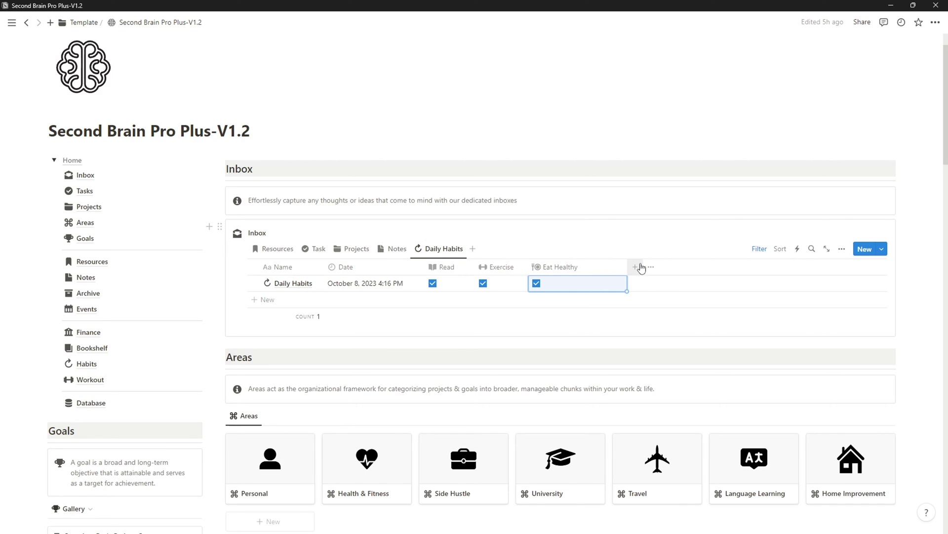
click(640, 267)
scroll(785, 408, down, 3)
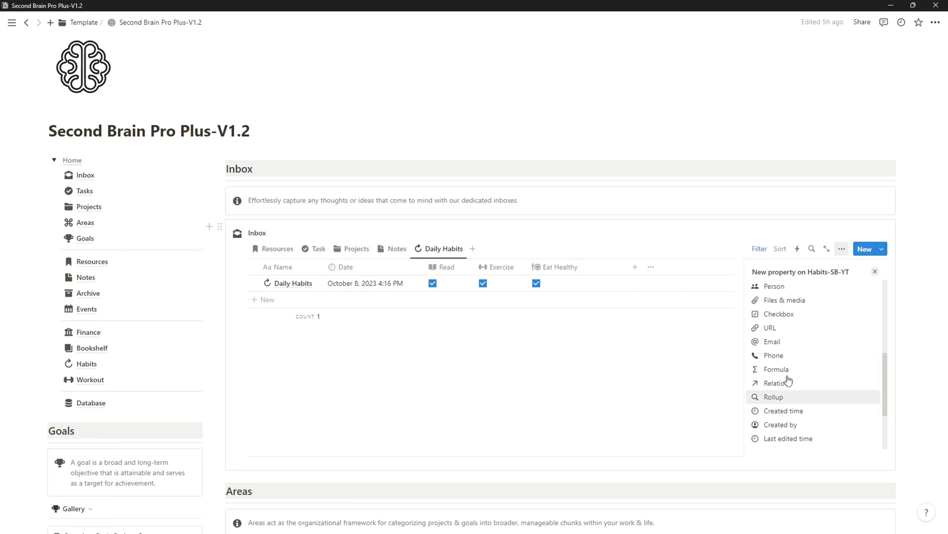
scroll(790, 410, up, 3)
scroll(792, 410, down, 2)
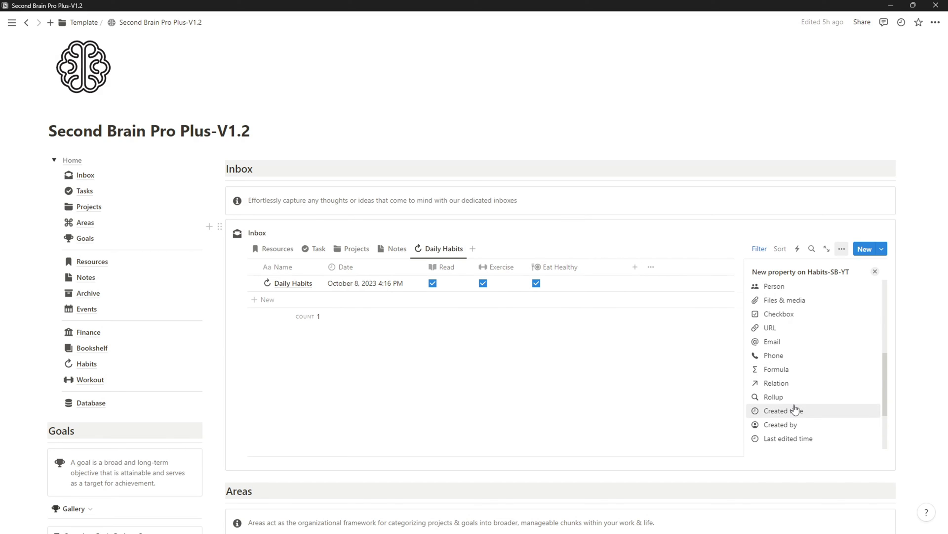
click(786, 312)
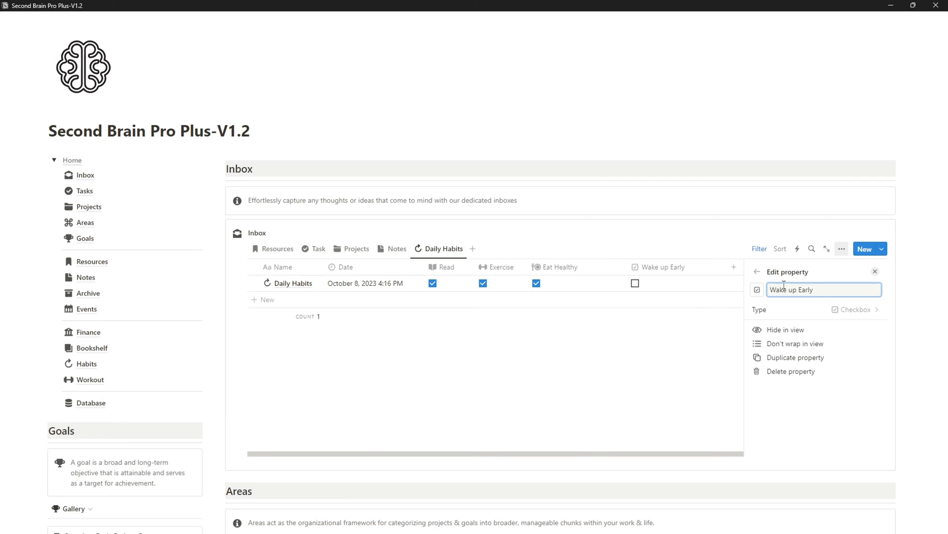
Step: Move Wake up Early right after Date, narrow the column, and give it a sun icon
drag(660, 267, 459, 271)
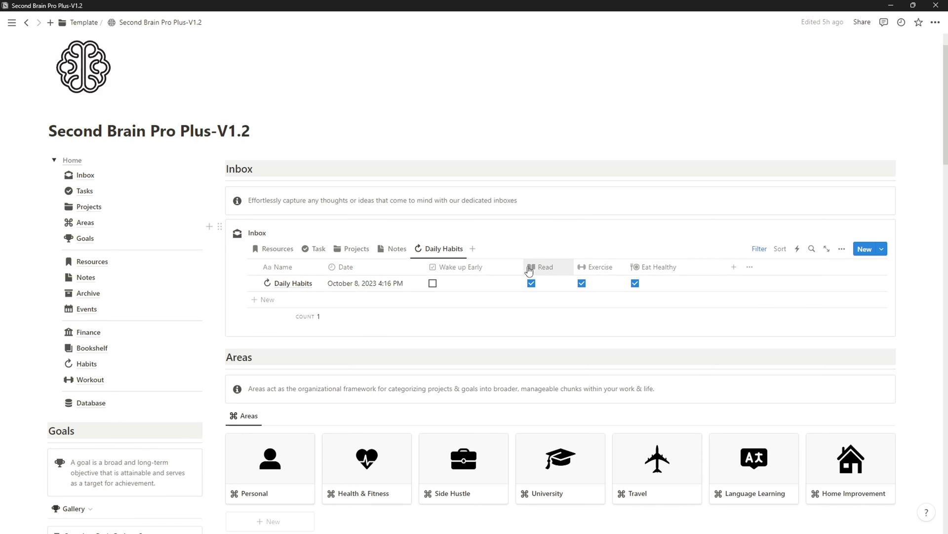
drag(528, 269, 487, 272)
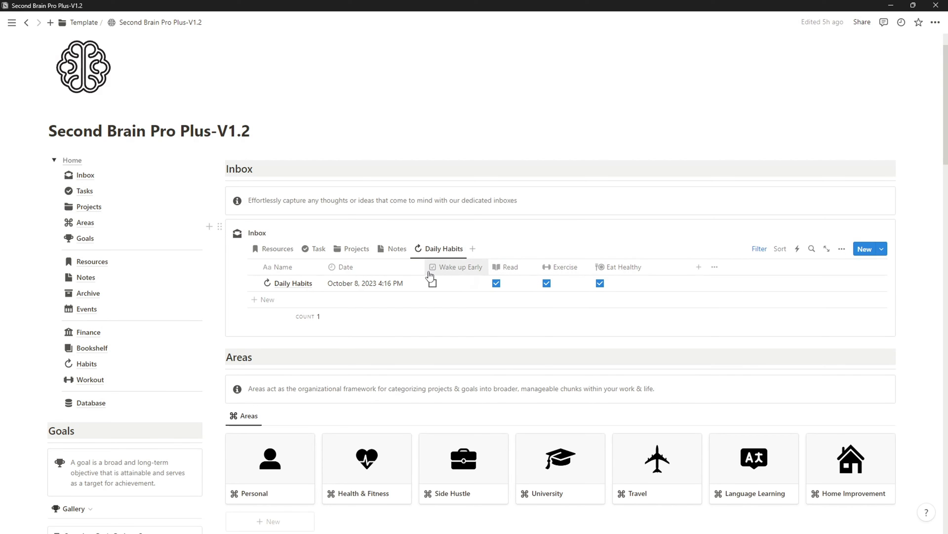
click(431, 270)
click(438, 288)
text(sun)
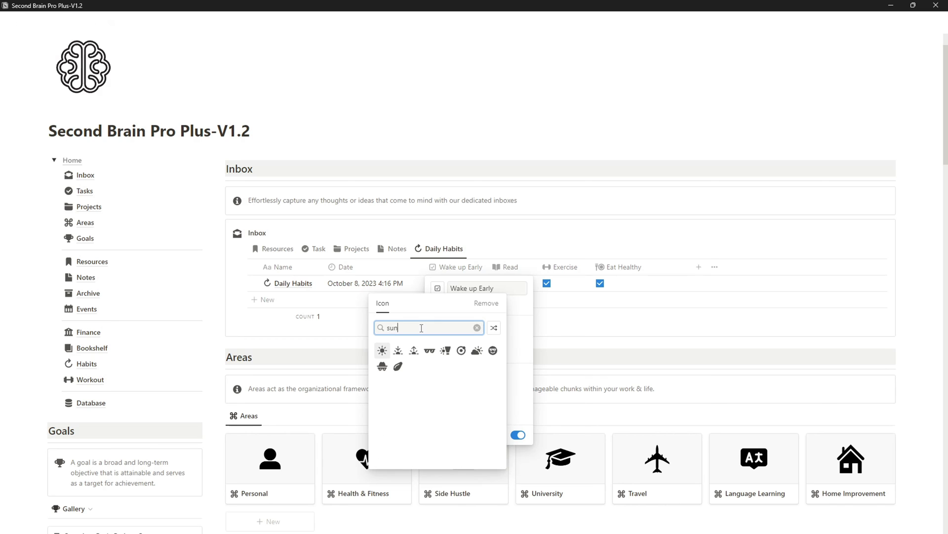
click(383, 350)
key(Escape)
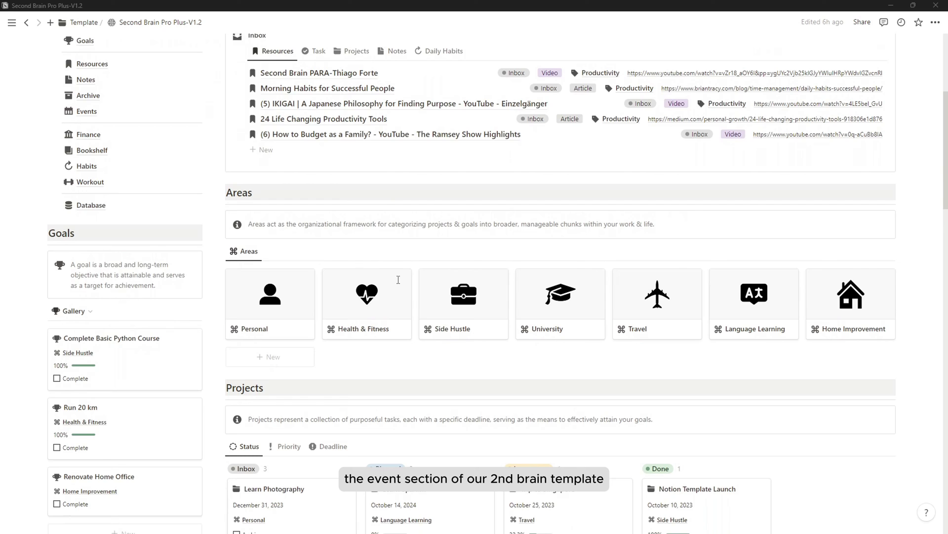
scroll(398, 280, down, 5)
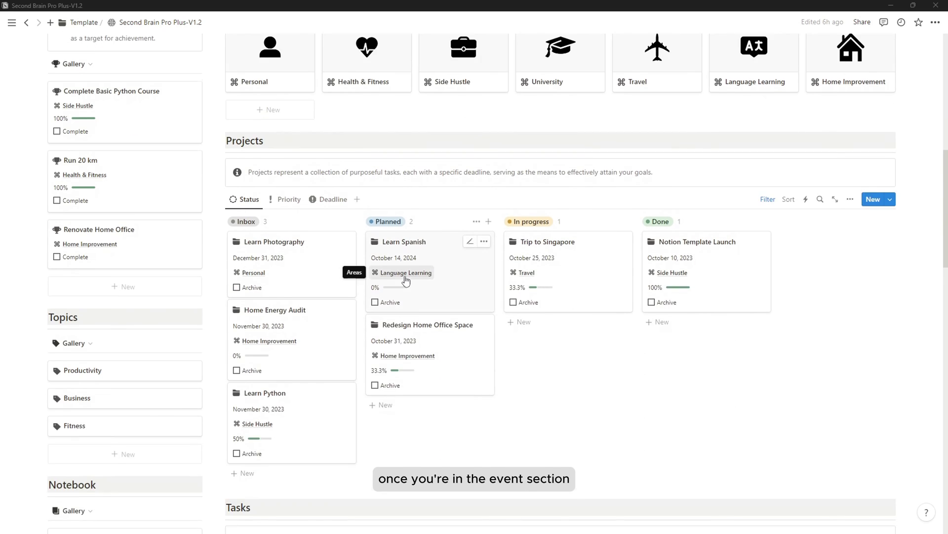
Step: Switch Events to the month calendar and create '2nd Client Meeting' on October 24, 2023
scroll(406, 281, down, 8)
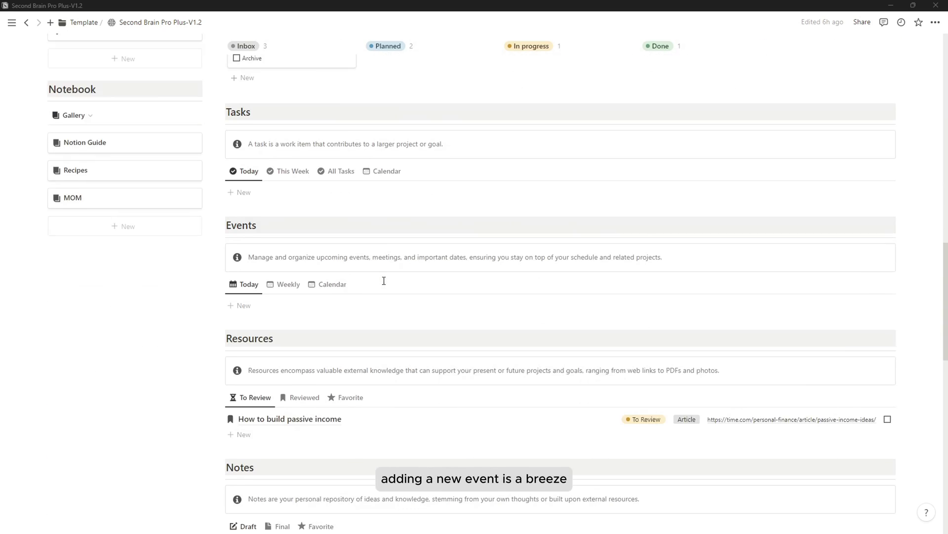
scroll(384, 280, down, 1)
click(288, 234)
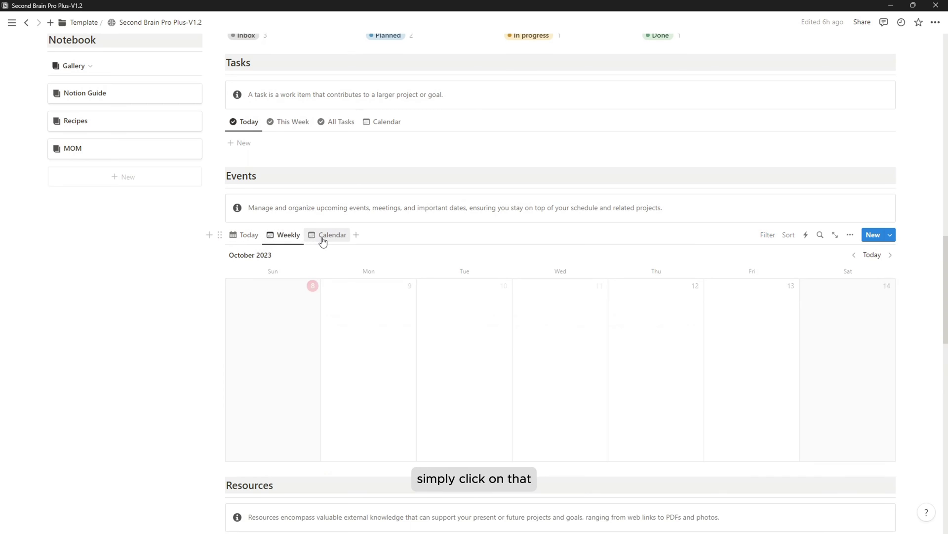
click(328, 235)
scroll(426, 351, down, 1)
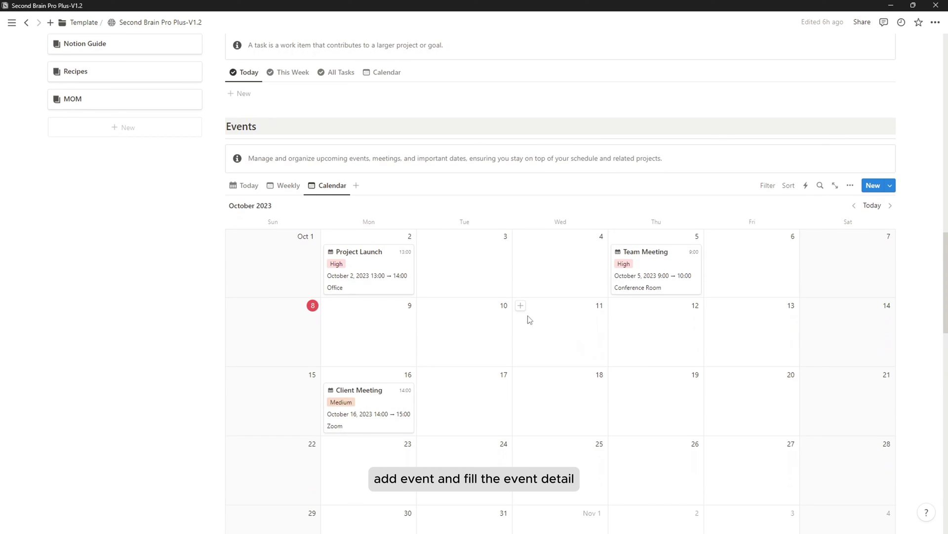
scroll(530, 319, down, 2)
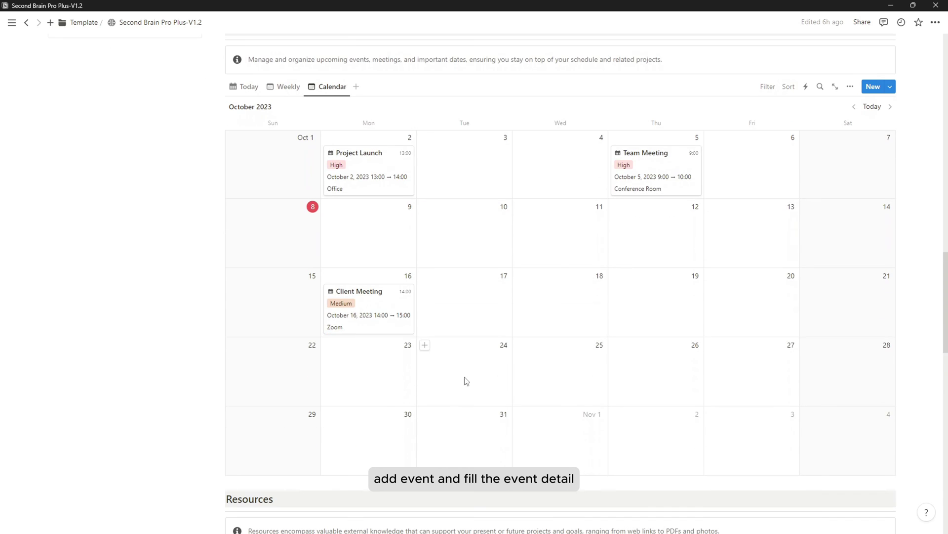
click(424, 345)
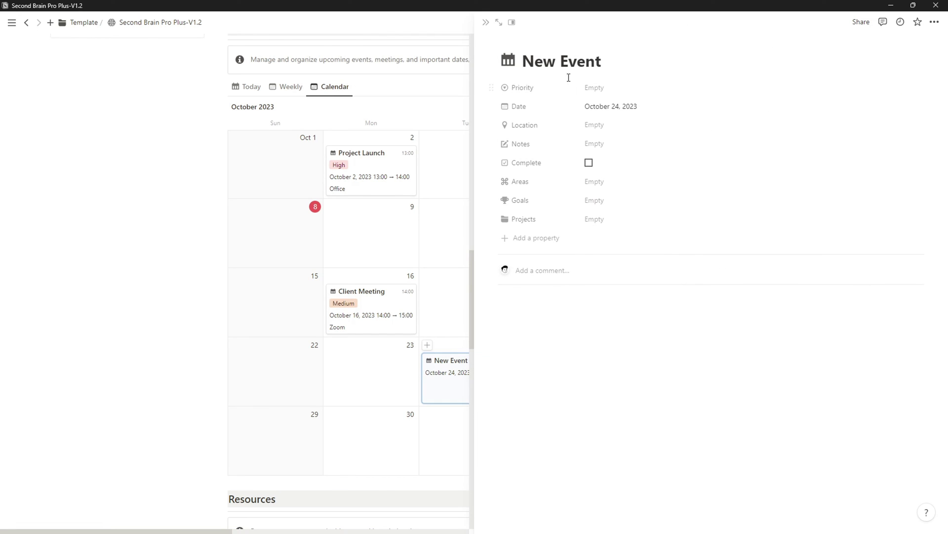
triple_click(564, 62)
text(Client Meeting)
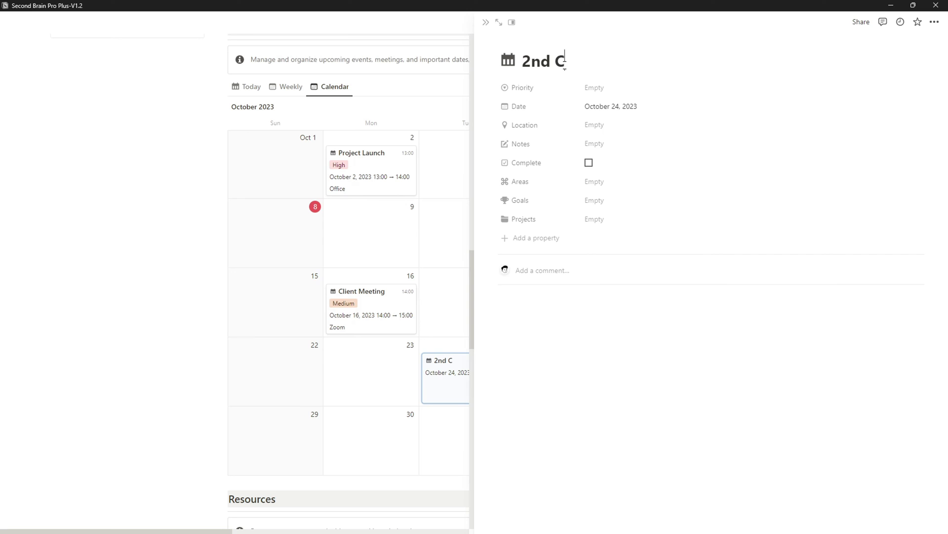
Step: Set the event's priority to High, location to Office, and reorder the Complete and Notes properties
click(609, 92)
click(608, 120)
click(624, 125)
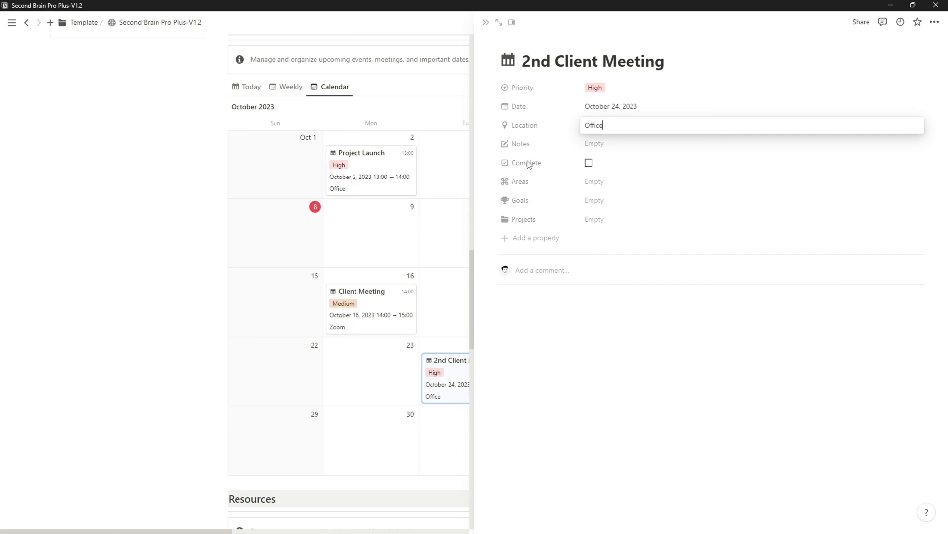
drag(528, 164, 530, 218)
drag(536, 149, 539, 223)
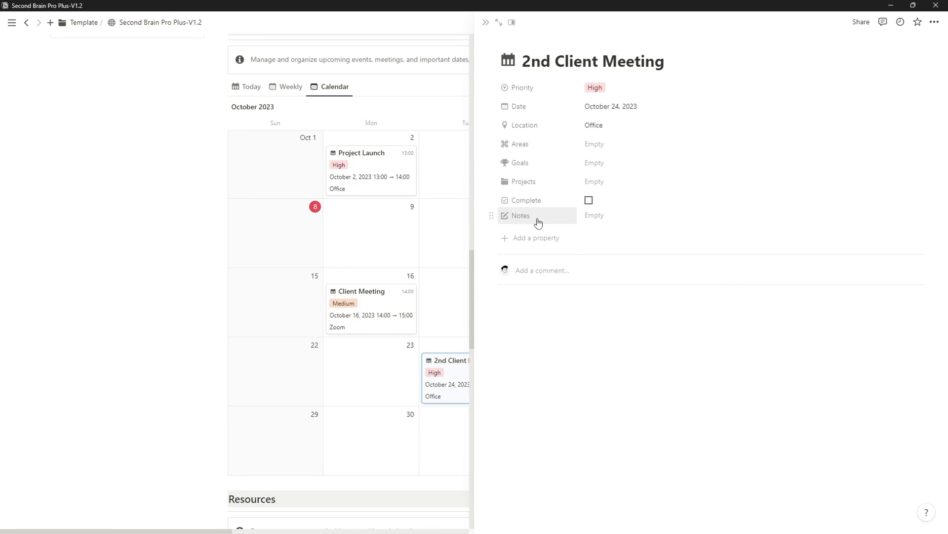
Step: Link the event to the Notion Template Launch project and Side Hustle area
click(614, 183)
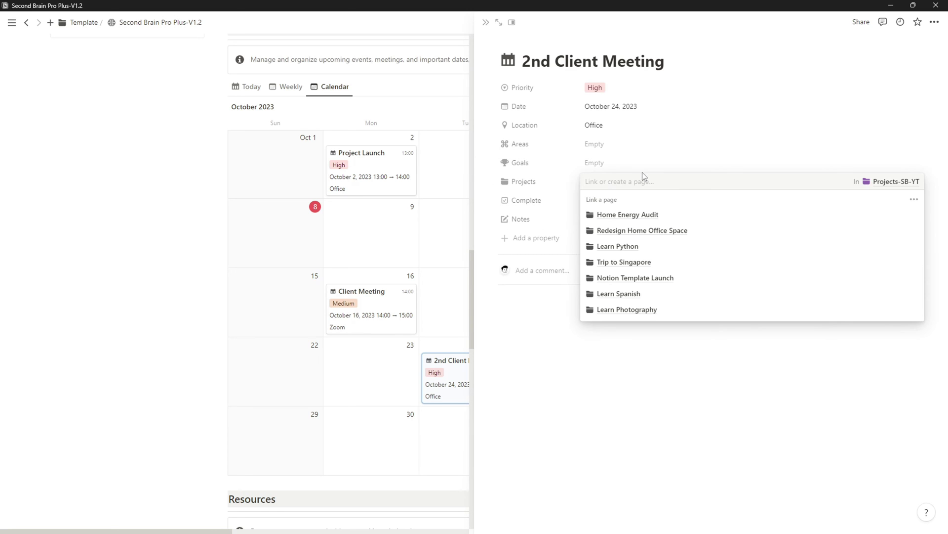
click(676, 281)
click(483, 210)
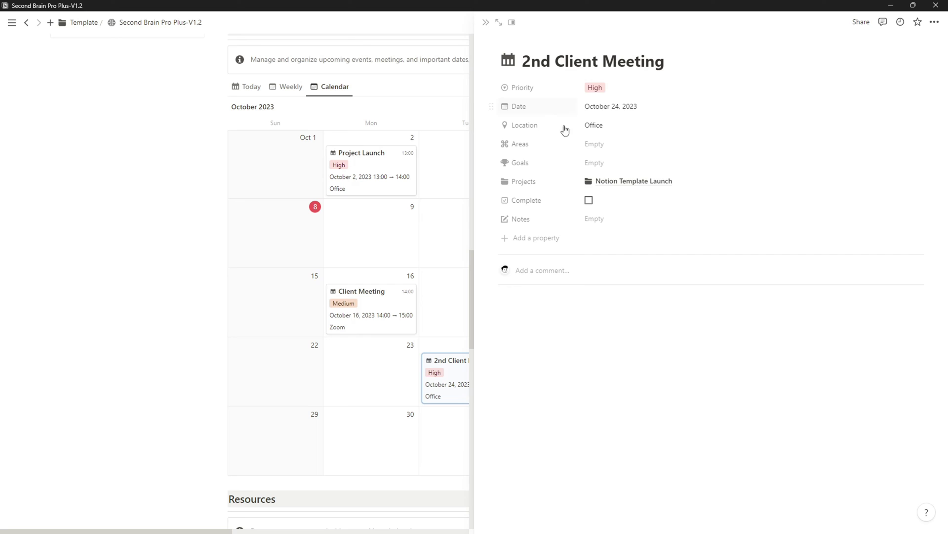
click(594, 144)
click(615, 256)
click(486, 22)
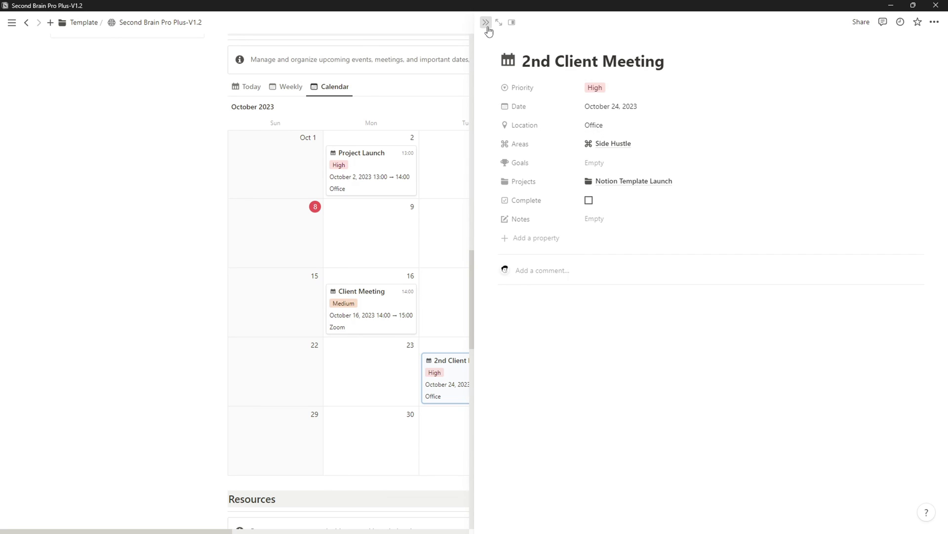
click(486, 23)
scroll(475, 381, up, 1)
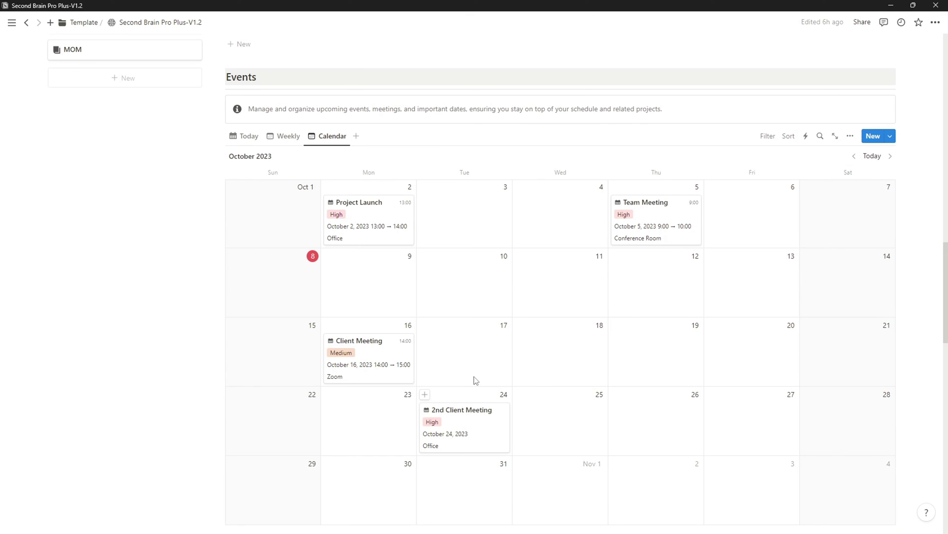
Step: Add a notebook titled 'Personal Development' to the Notebook gallery and start a new note in it
scroll(433, 310, up, 20)
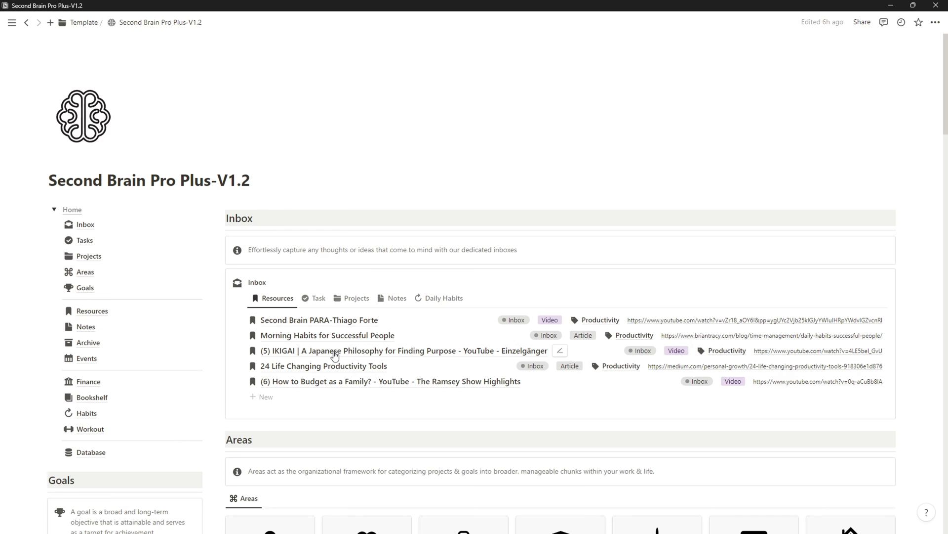
scroll(295, 331, down, 2)
scroll(296, 332, down, 7)
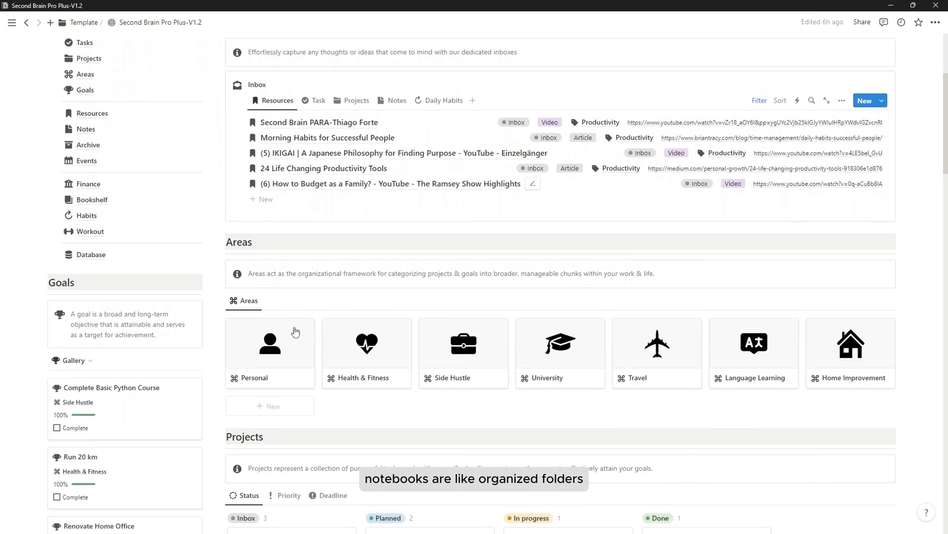
scroll(296, 331, down, 5)
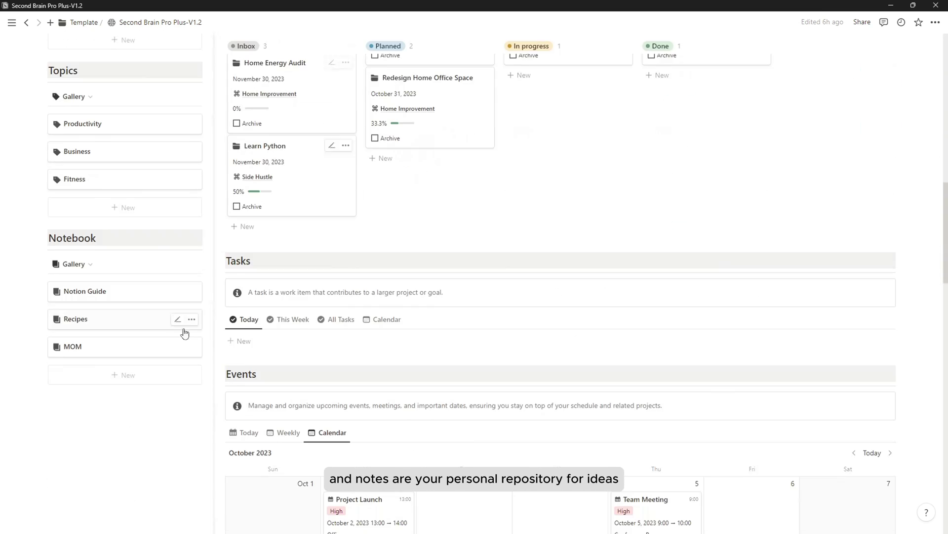
click(93, 372)
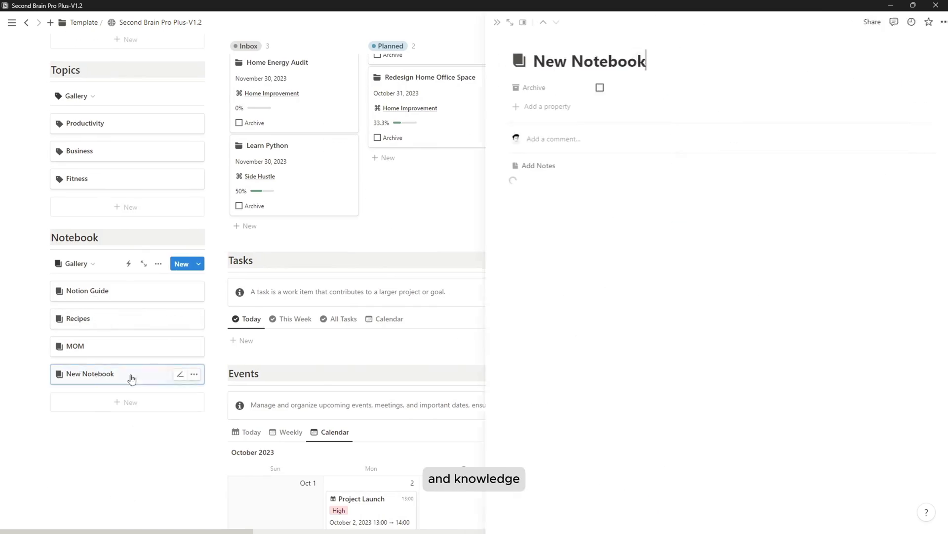
triple_click(542, 60)
text(Personal D)
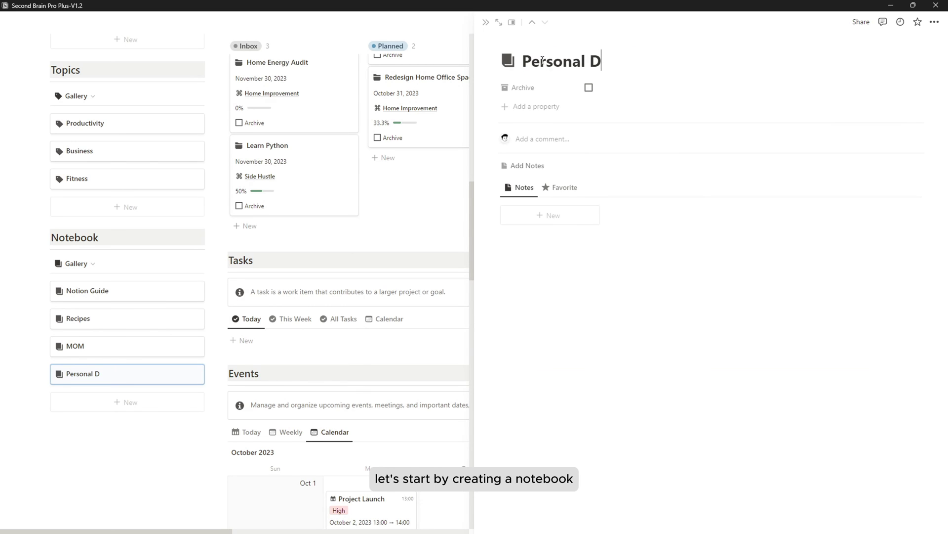
text(evelopment)
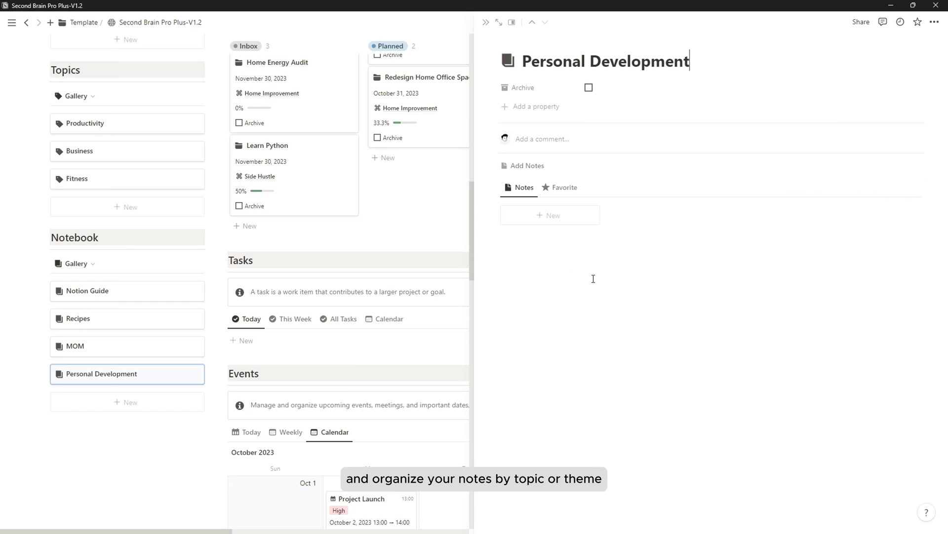
click(541, 217)
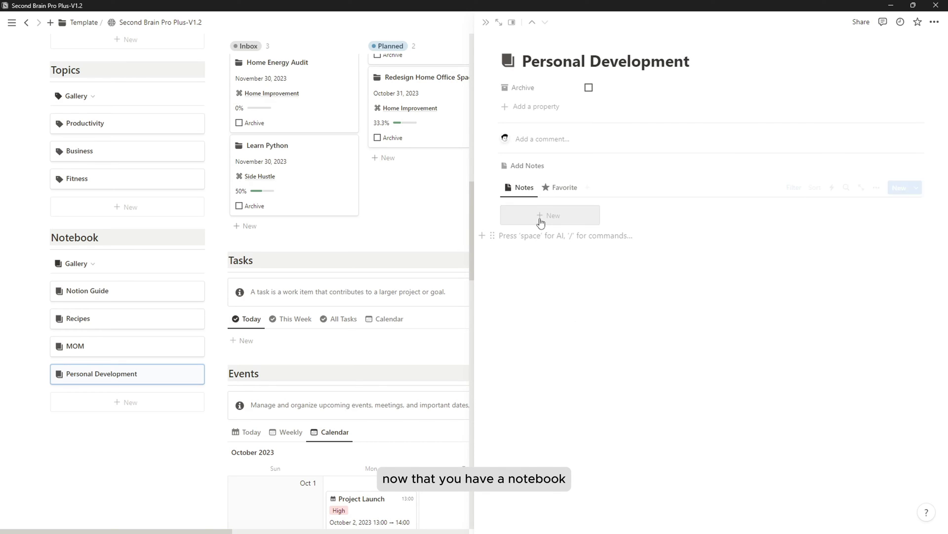
Step: Title the note 'Setting SMART Goals', paste in the SMART goals description, and tag it Productivity
triple_click(553, 61)
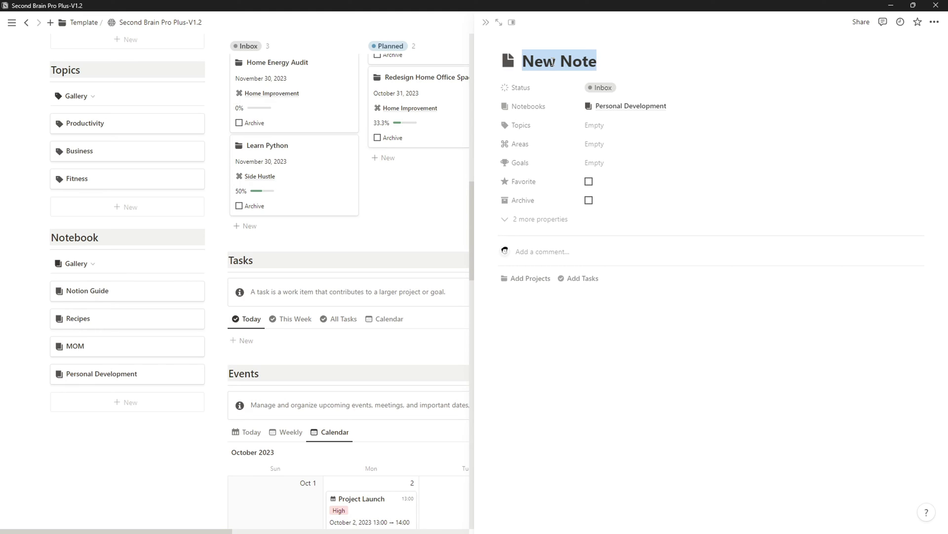
text(Setting SMART Goals)
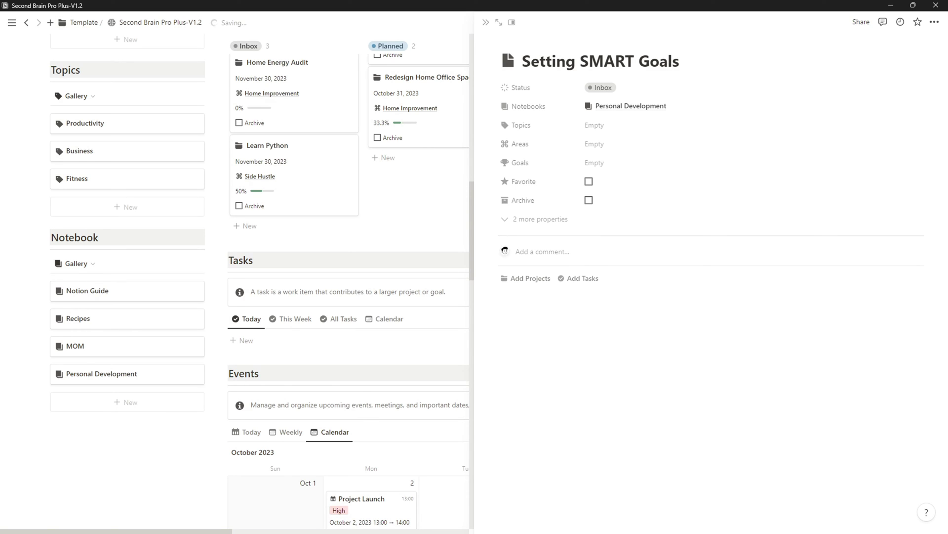
text(A note outlining the concept of SMART goals (Specific, Measurable, Achievable, Relevant, Time-bound) and how to apply it to personal and professional goal-setting.)
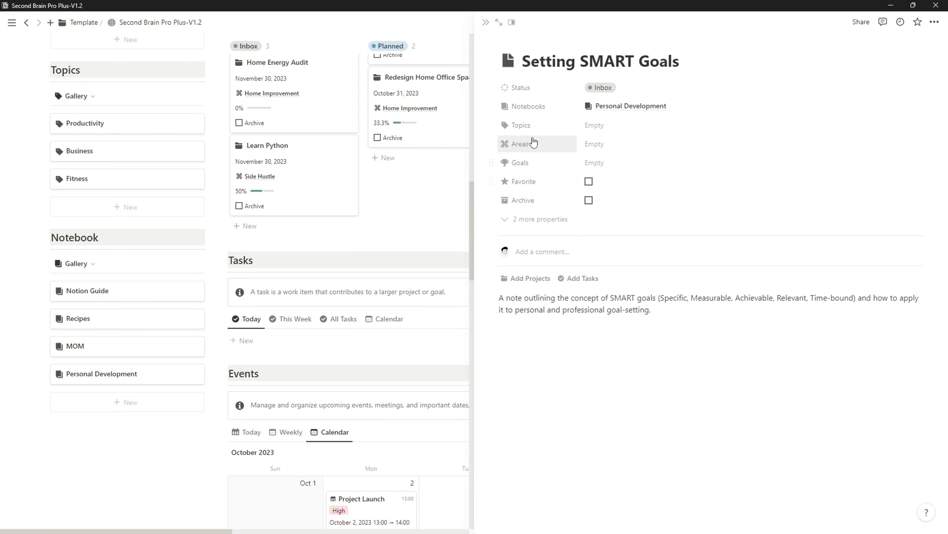
click(615, 129)
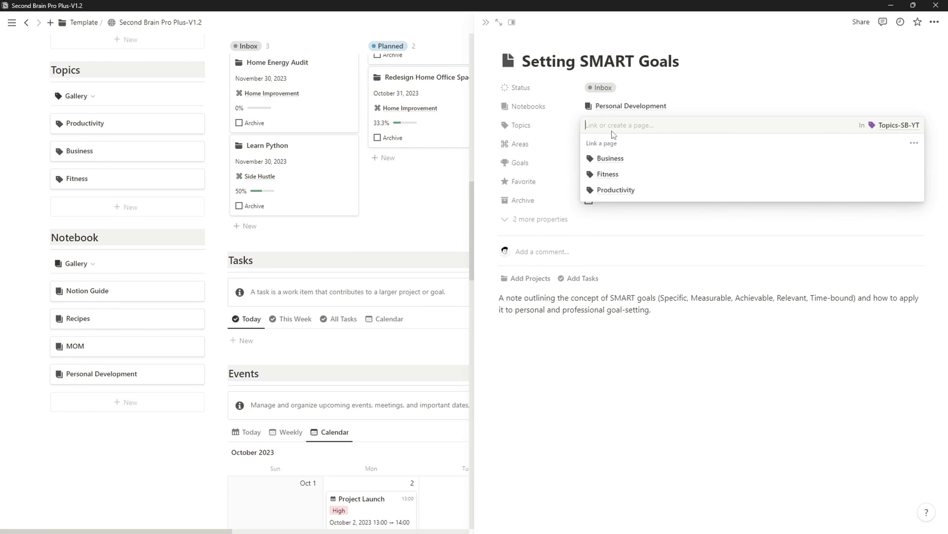
click(616, 190)
key(Escape)
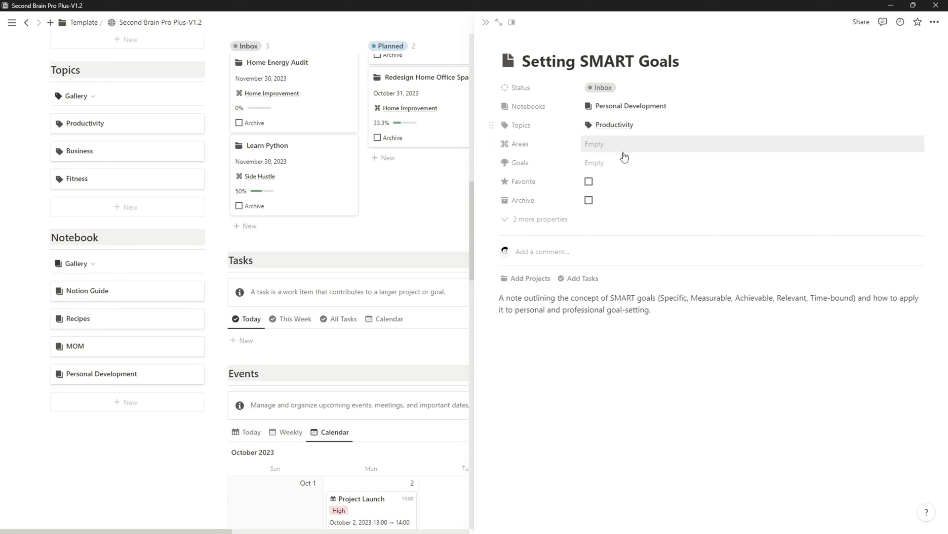
Step: Close the note panel and switch the home page notes view between Final and Draft
click(488, 22)
scroll(182, 301, down, 13)
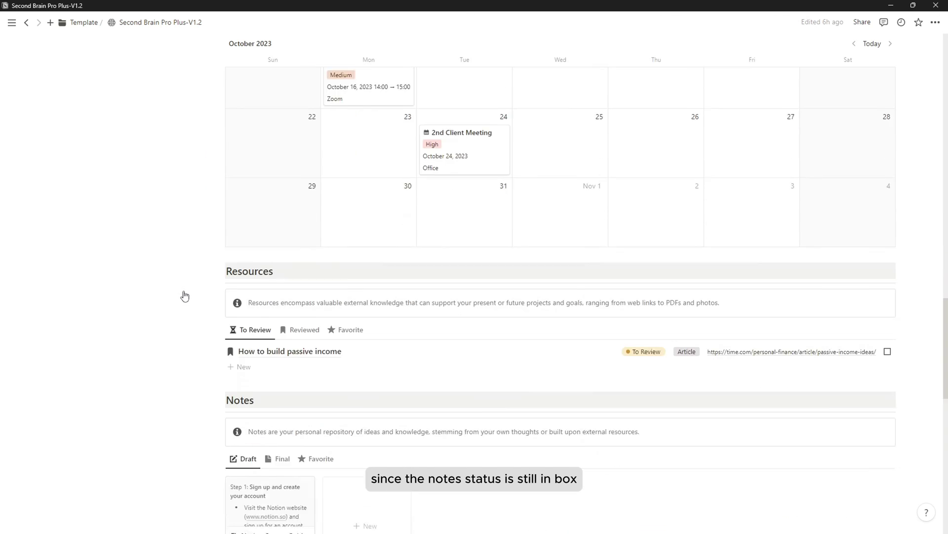
scroll(187, 296, down, 4)
scroll(271, 267, up, 1)
click(282, 292)
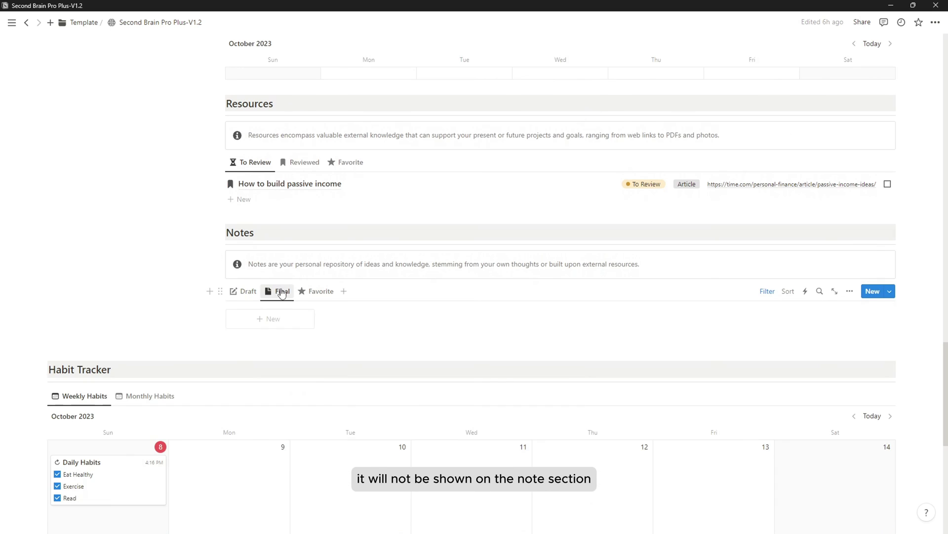
click(249, 292)
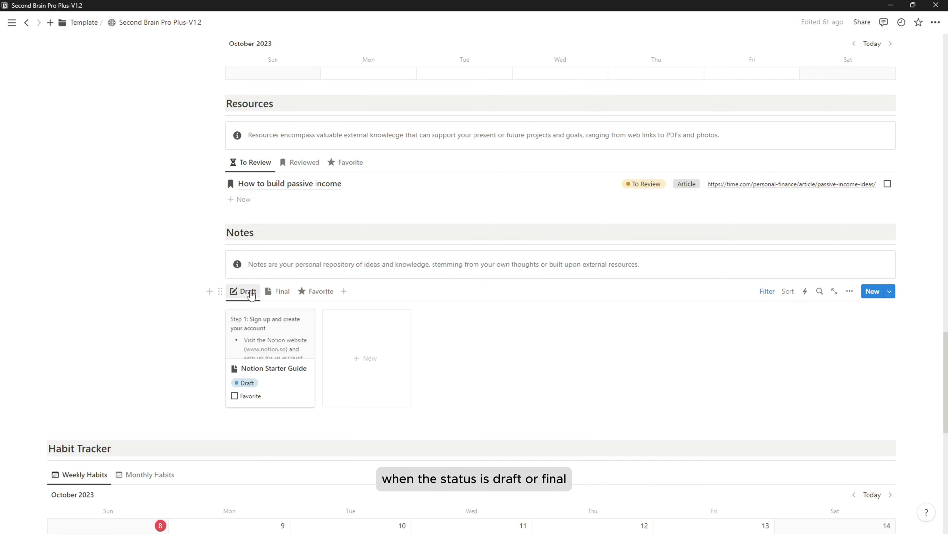
scroll(250, 292, up, 17)
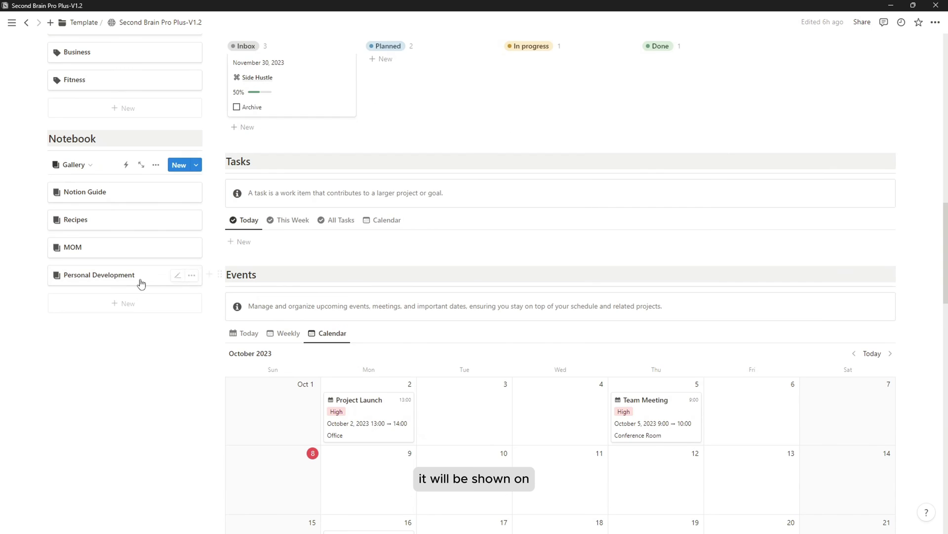
Step: In the Personal Development notebook, set the Setting SMART Goals note's status to Draft
click(140, 277)
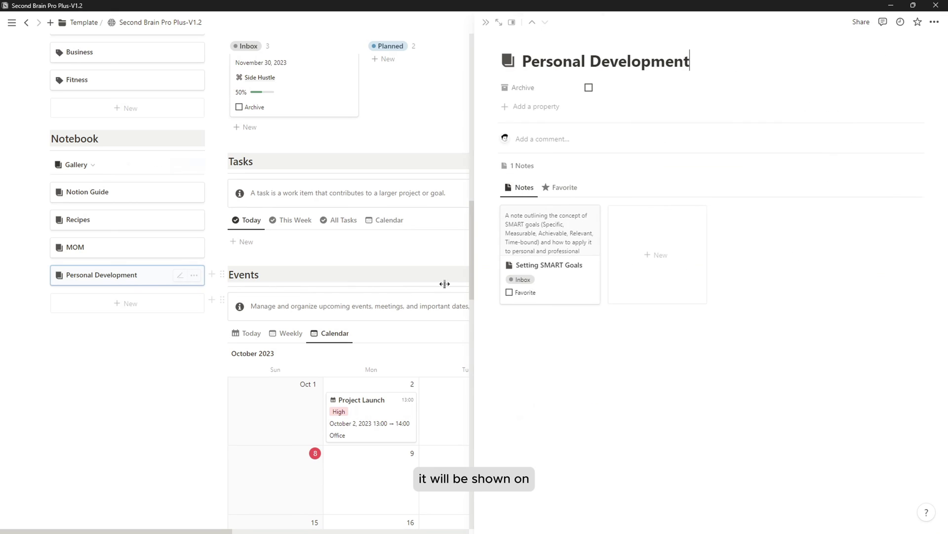
click(523, 281)
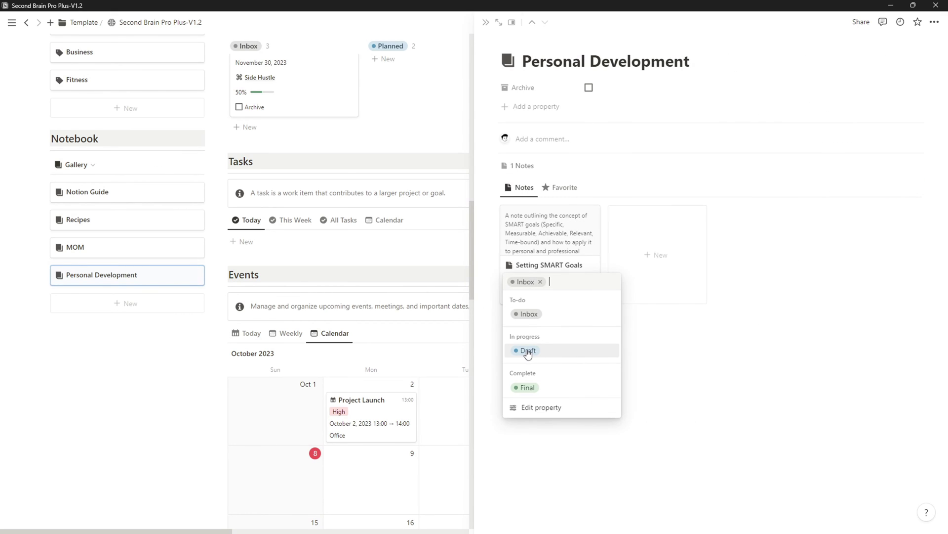
click(528, 350)
click(485, 22)
scroll(335, 311, down, 15)
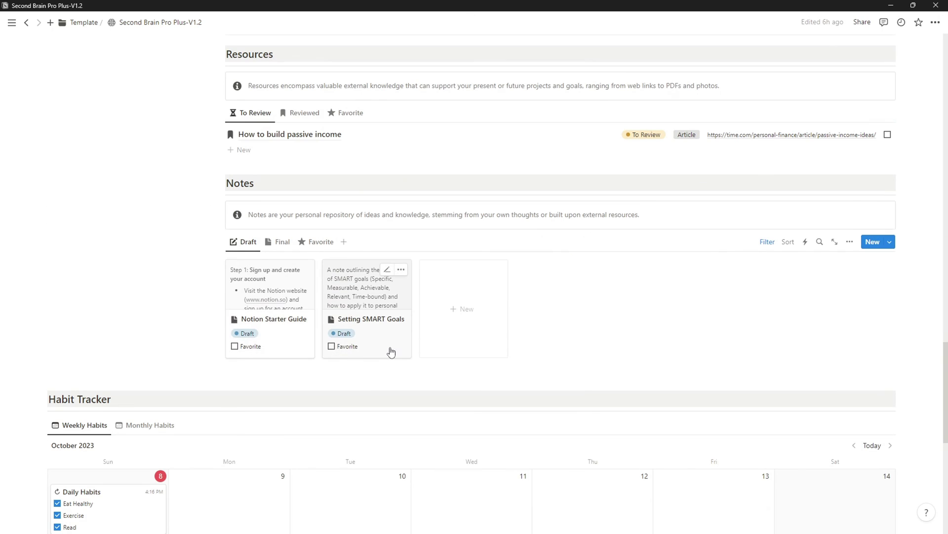
scroll(391, 351, up, 15)
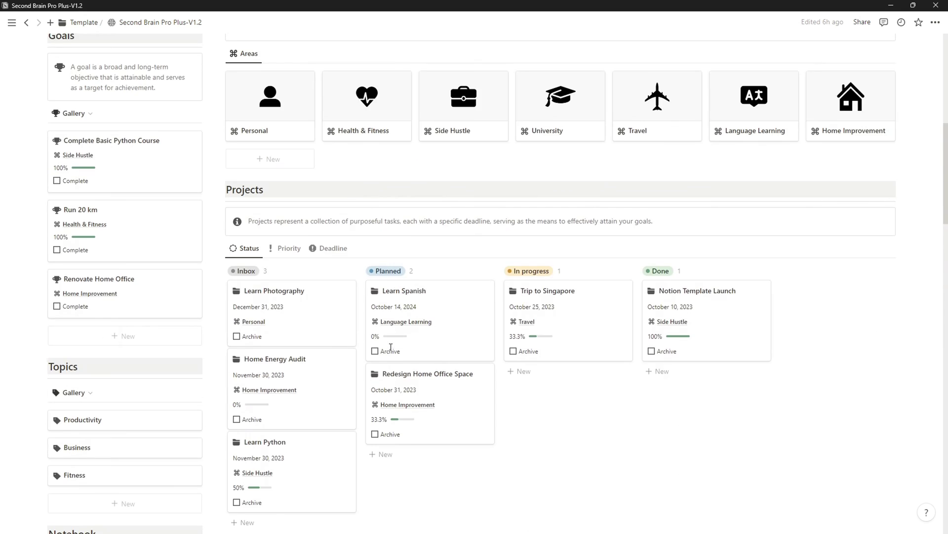
scroll(391, 348, up, 8)
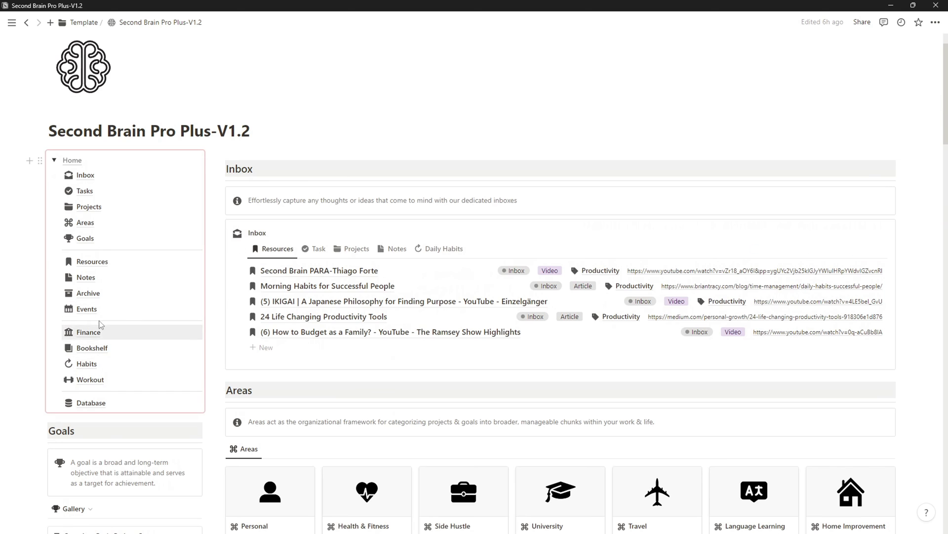
Step: Turn off Wrap all columns in the Notes table's layout settings
click(101, 277)
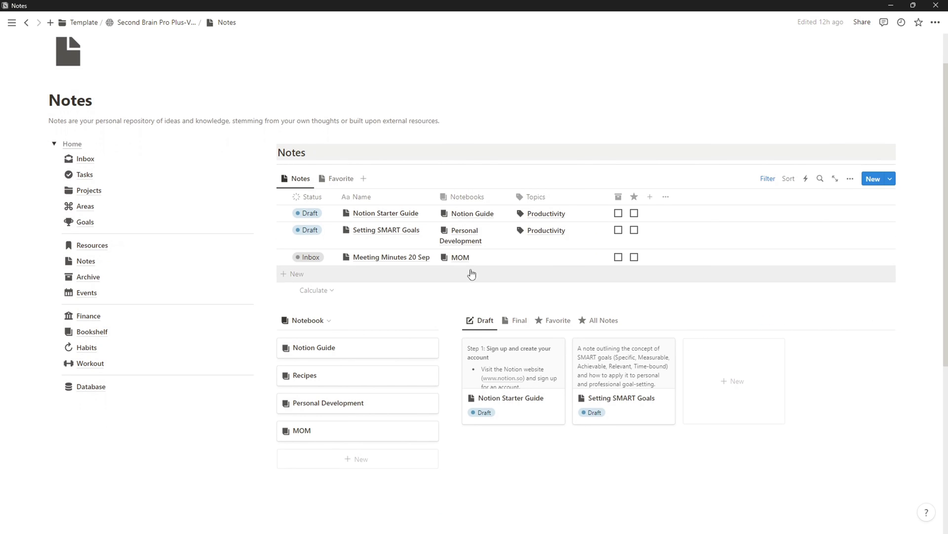
click(850, 179)
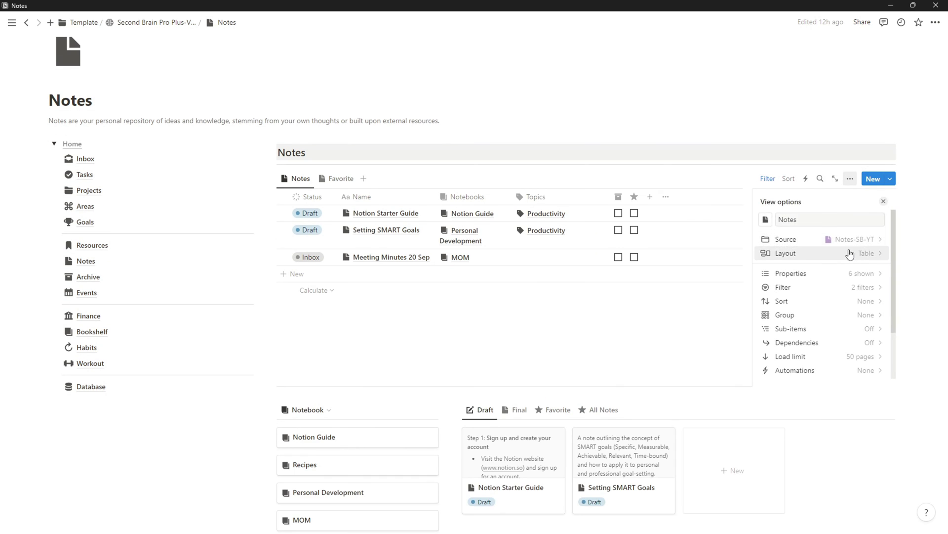
click(851, 254)
click(876, 341)
click(415, 254)
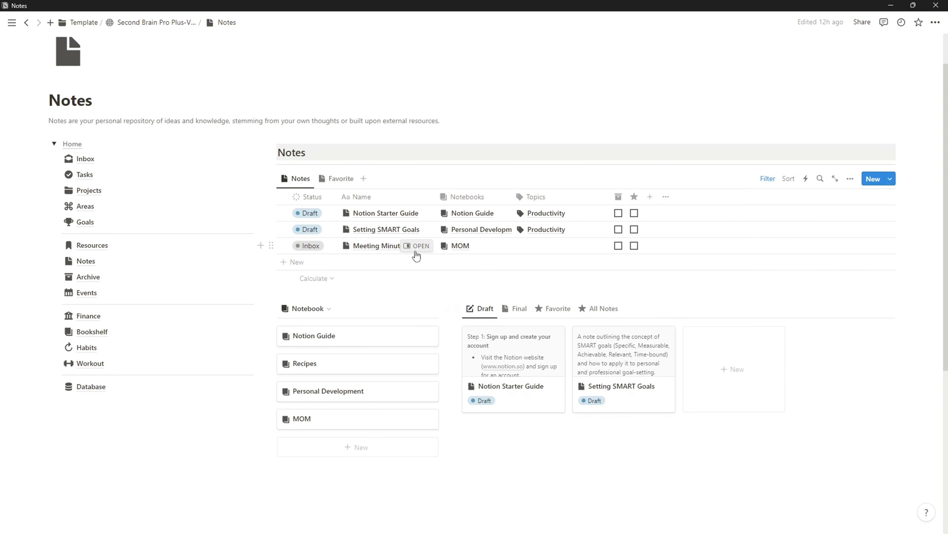
scroll(519, 318, down, 3)
scroll(574, 377, up, 3)
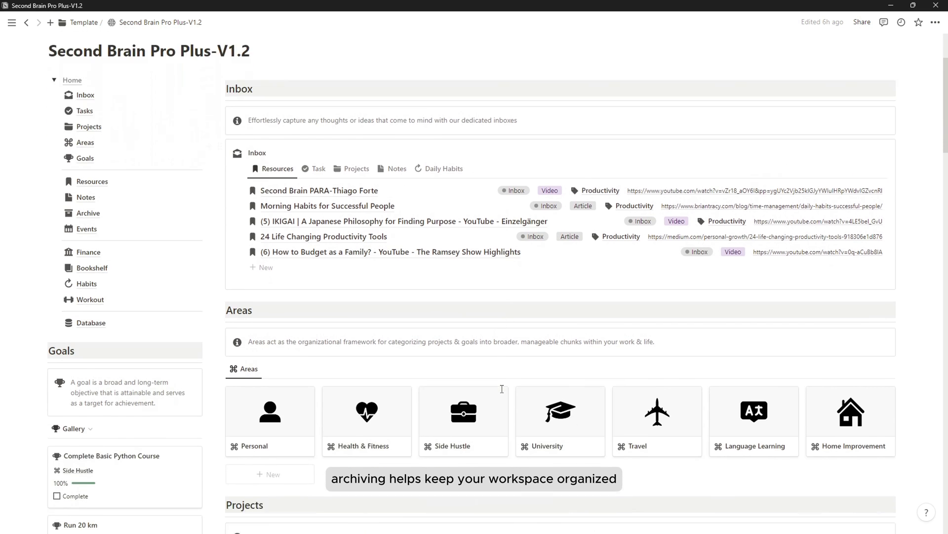
Step: Tick the Archive checkbox on the University area and close its page
scroll(502, 390, down, 2)
scroll(496, 394, down, 2)
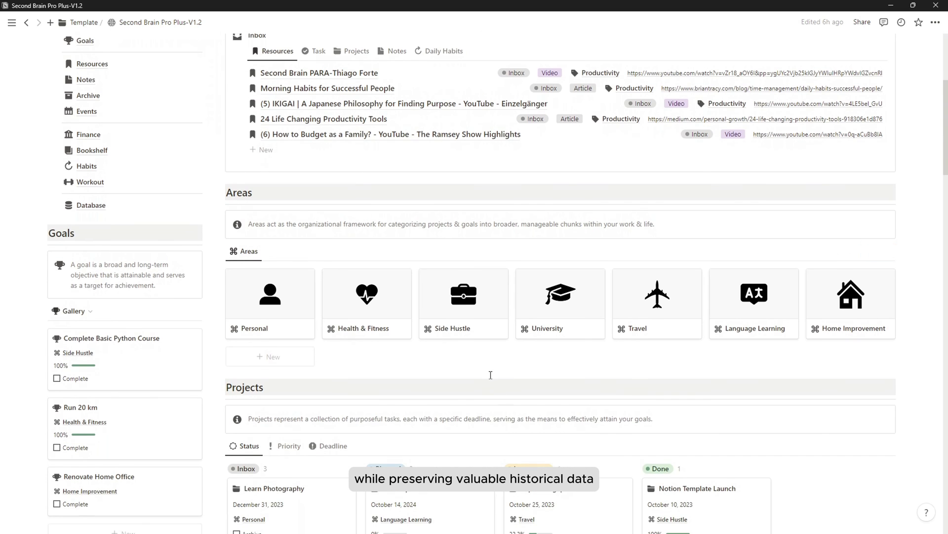
mouse_move(573, 318)
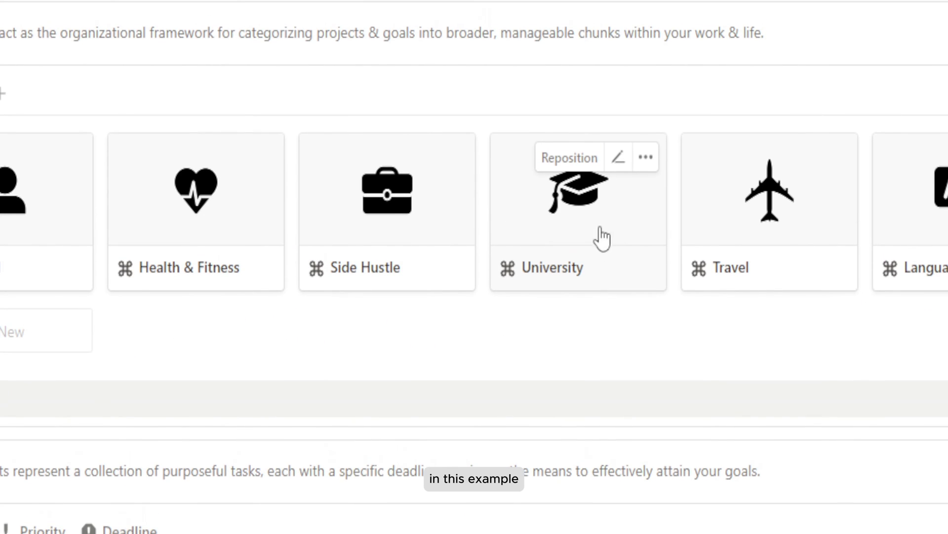
click(616, 239)
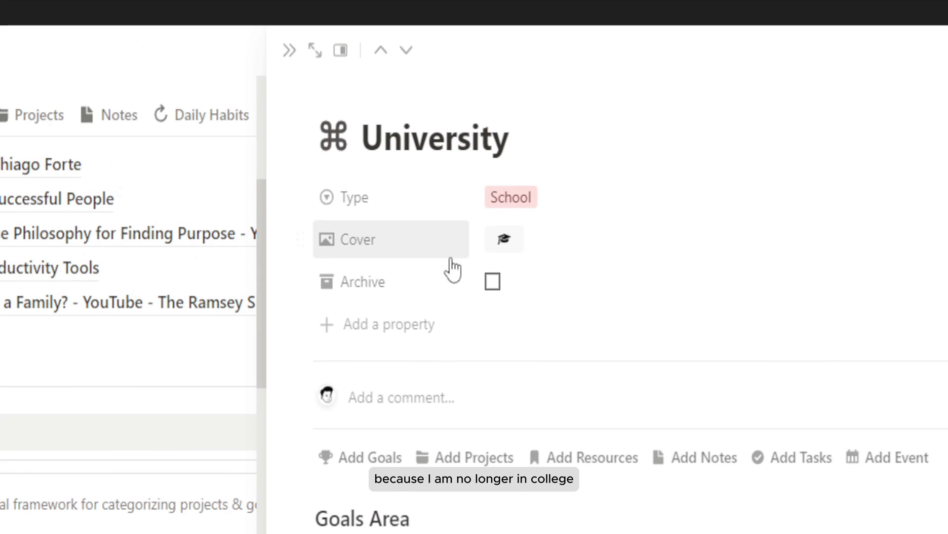
click(494, 289)
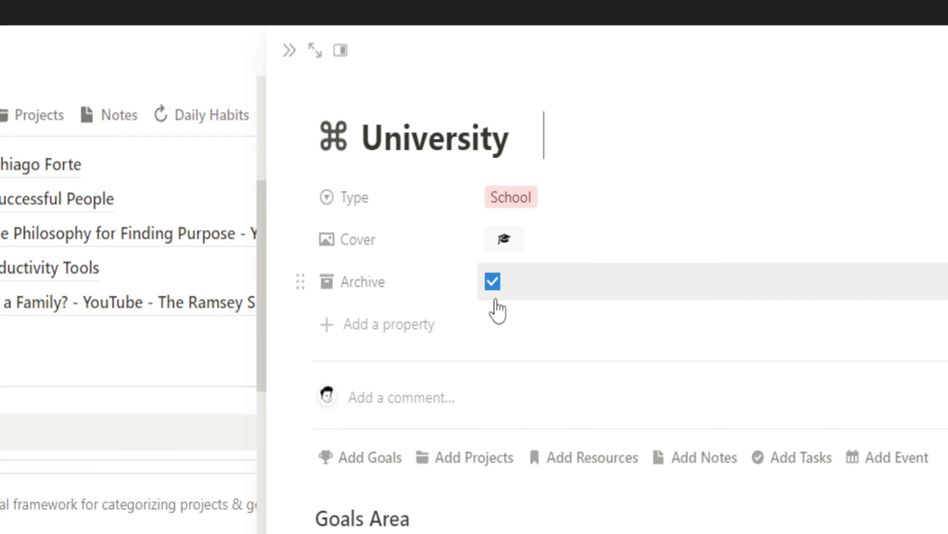
click(291, 54)
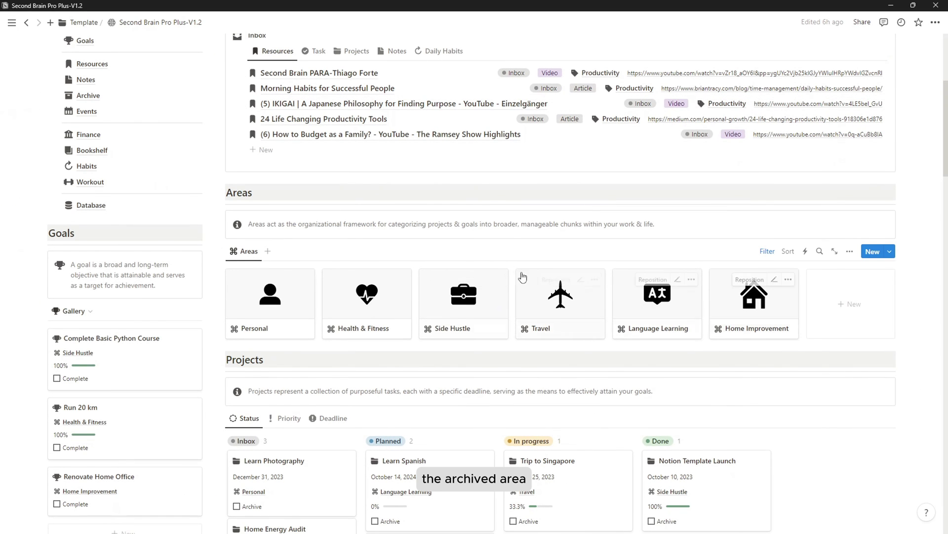
Step: Go to the Archive page and collapse its Areas section after checking it
scroll(508, 328, up, 5)
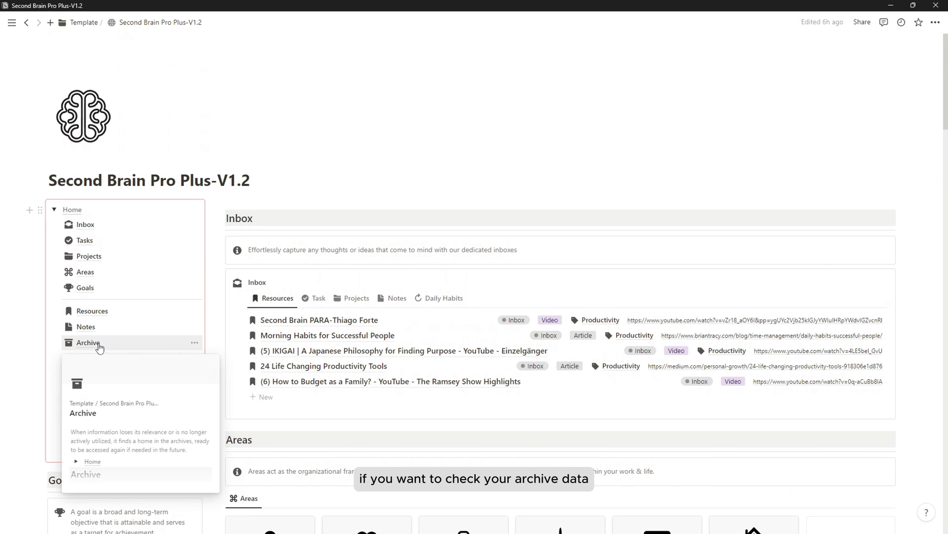
click(99, 347)
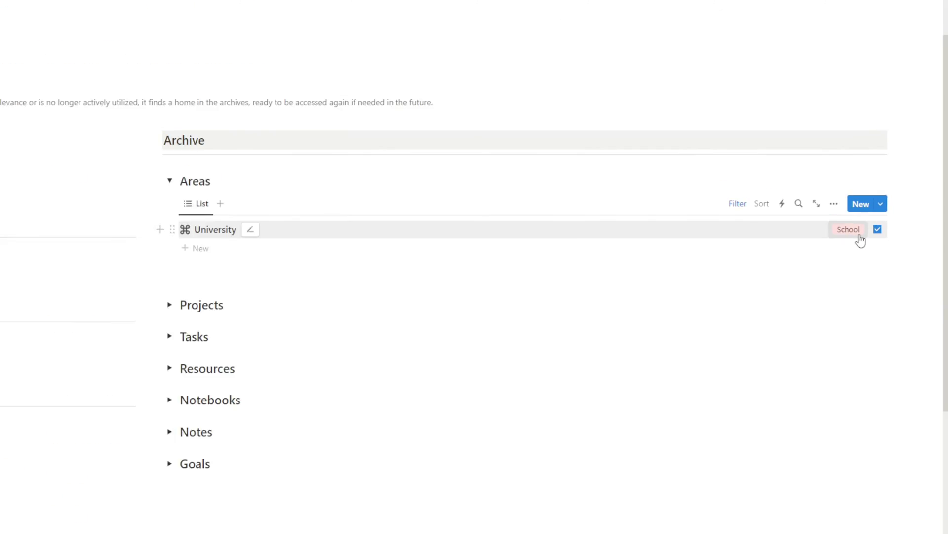
click(283, 188)
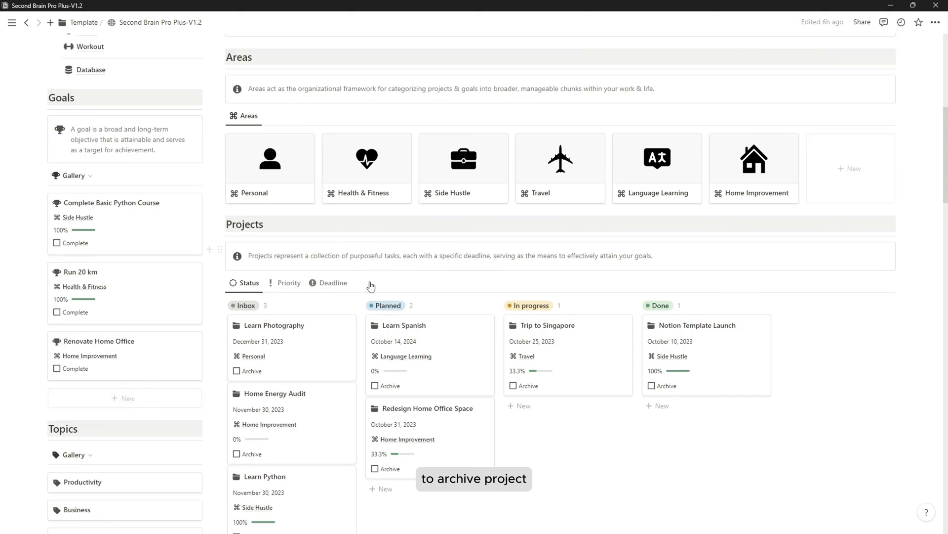
scroll(444, 375, down, 1)
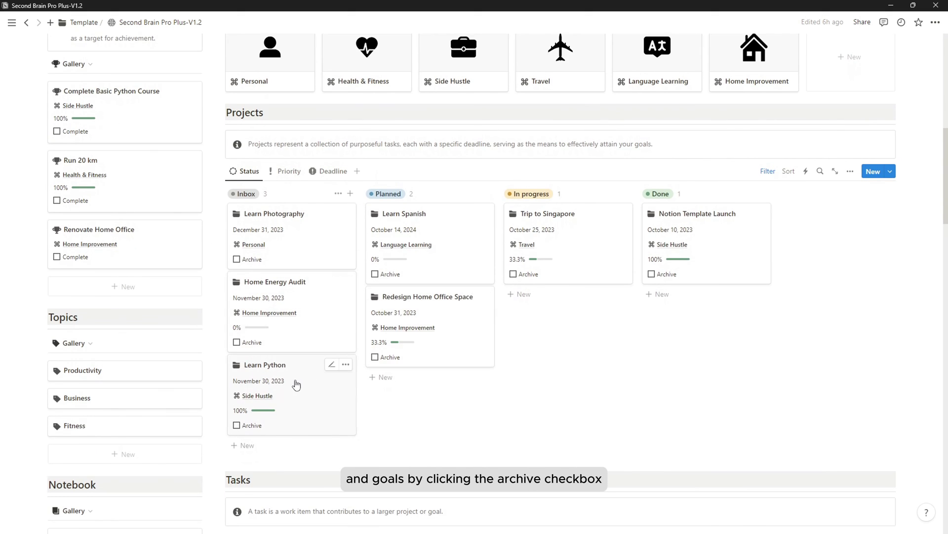
scroll(296, 384, down, 1)
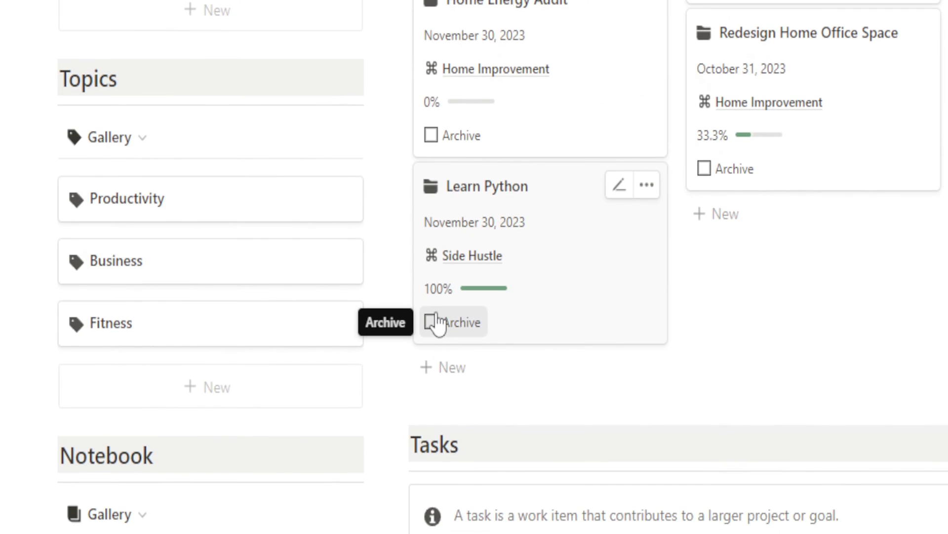
Step: Tick the Archive box on the Learn Python project card
click(431, 323)
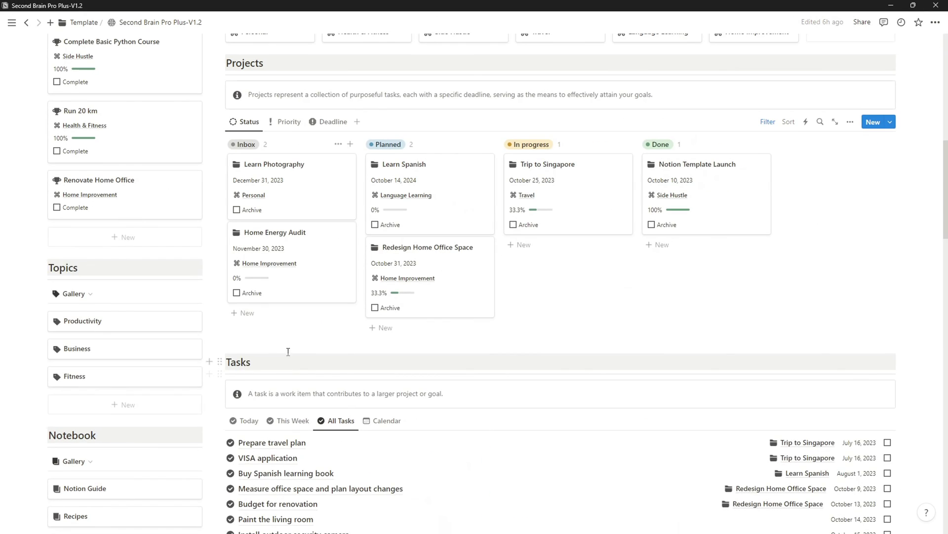
Step: On the Archive page, expand and collapse Projects to confirm Learn Python is listed
scroll(362, 329, up, 1)
scroll(260, 280, up, 7)
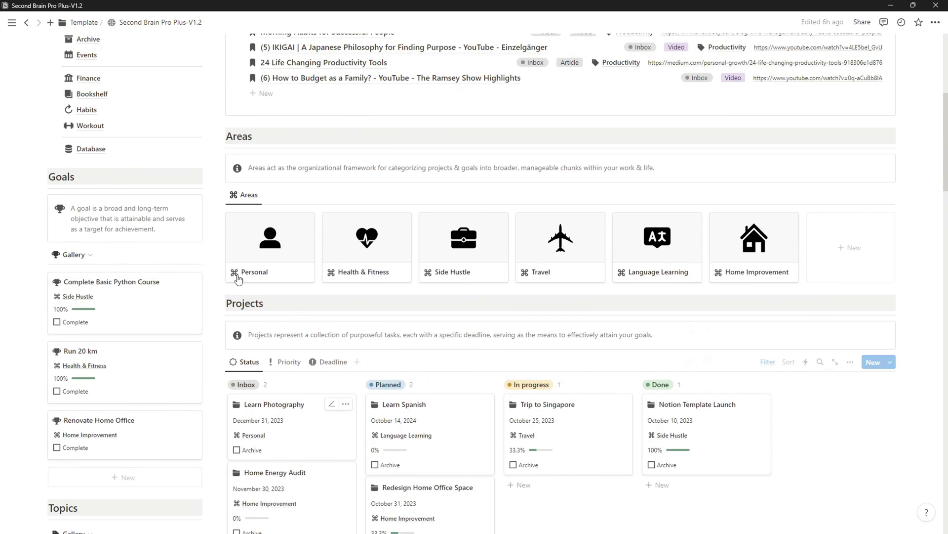
click(105, 243)
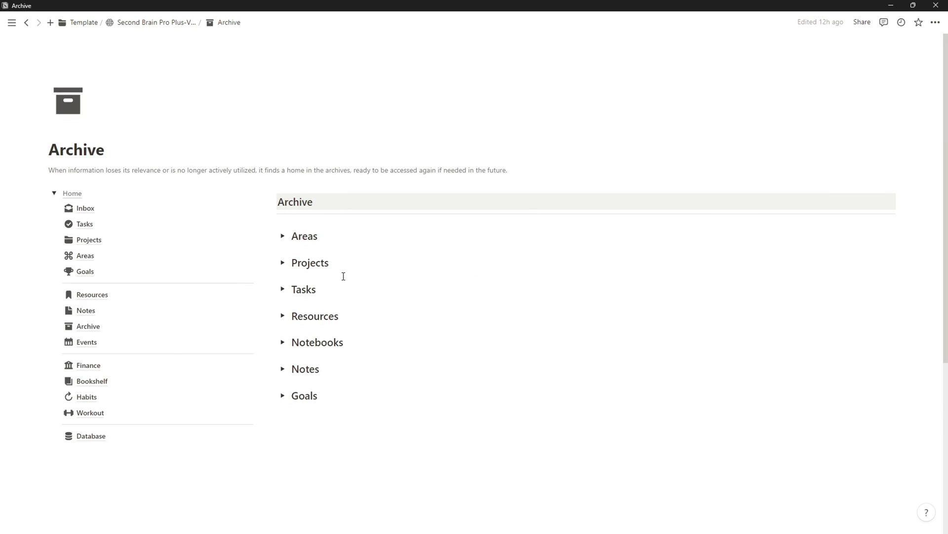
click(282, 262)
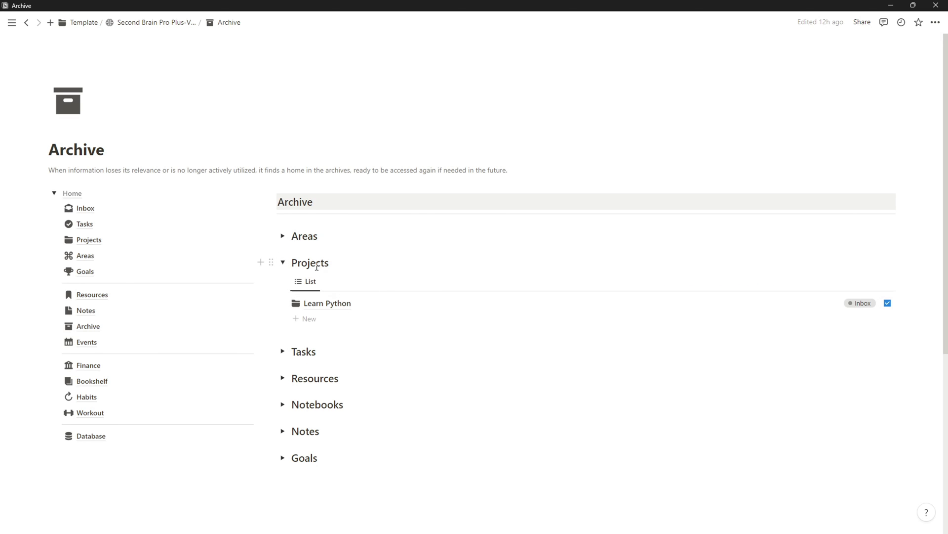
click(283, 264)
Step: From the home page, tick Archive on the Complete Basic Python Course goal and close it
click(73, 193)
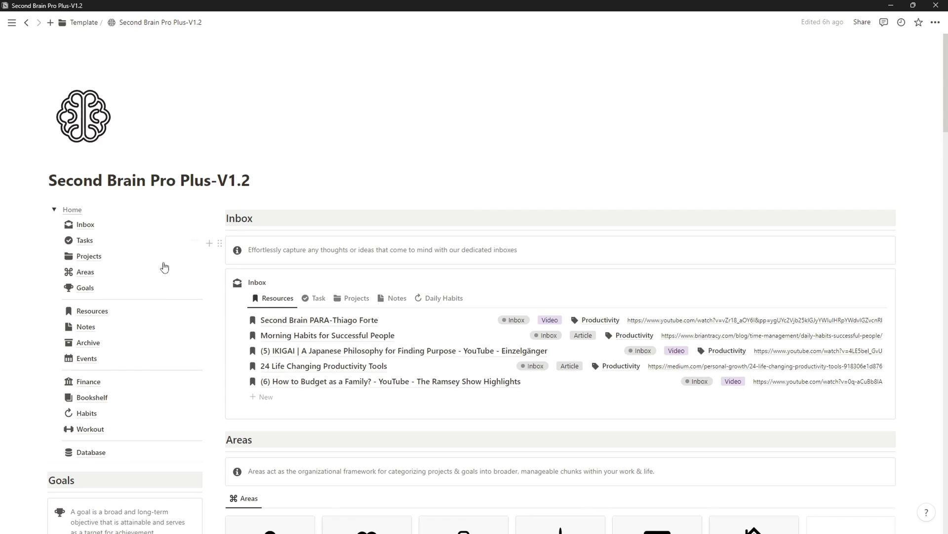
scroll(166, 279, down, 5)
scroll(163, 281, down, 4)
scroll(120, 289, up, 1)
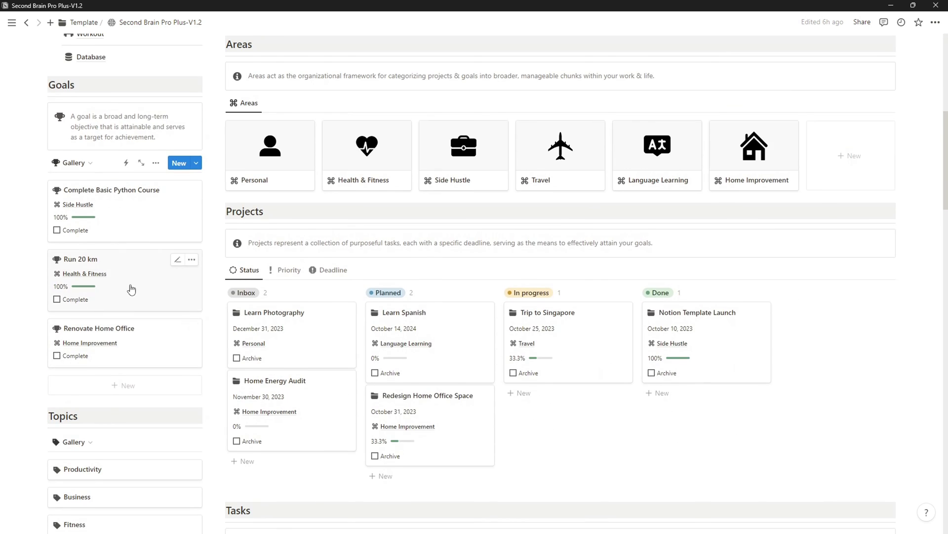
scroll(131, 289, up, 1)
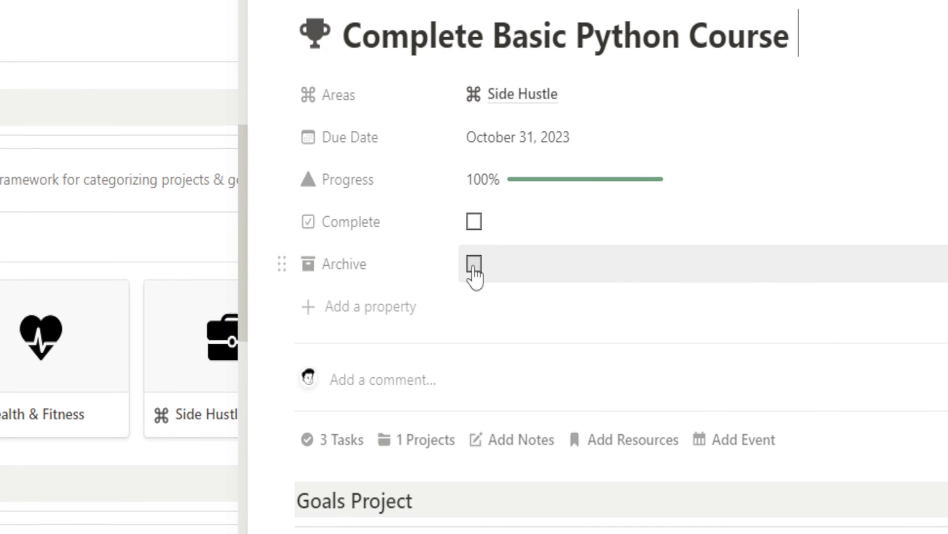
click(474, 265)
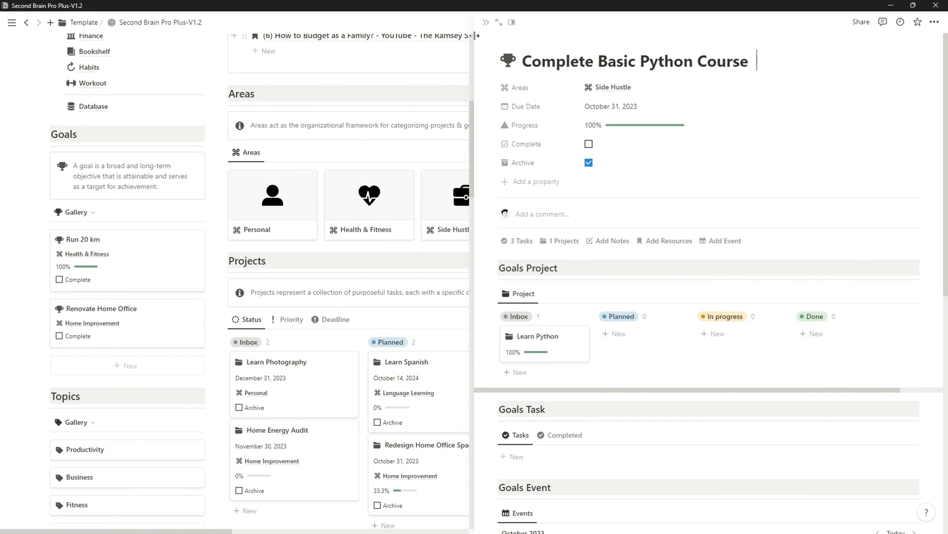
click(407, 75)
Step: Check the goal under Goals on the Archive page, then return to the home page
scroll(123, 306, up, 5)
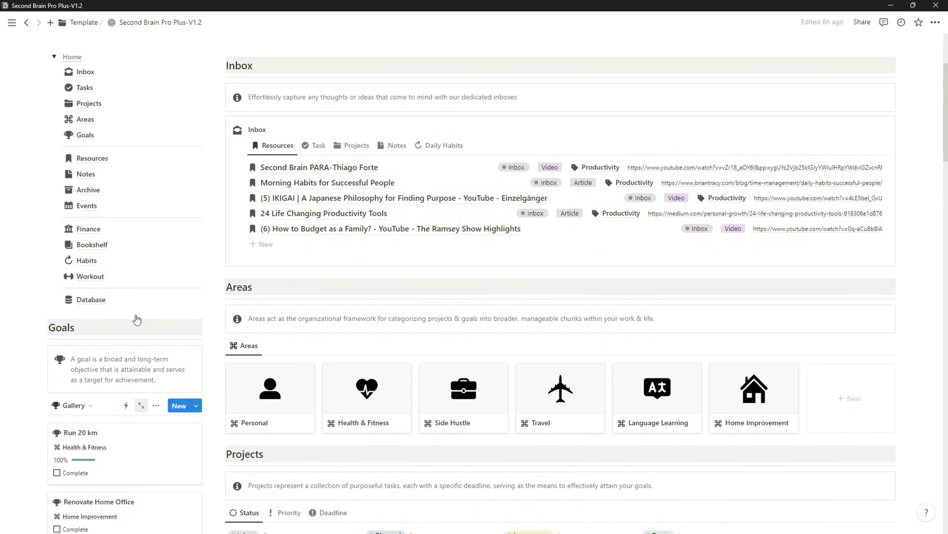
click(96, 244)
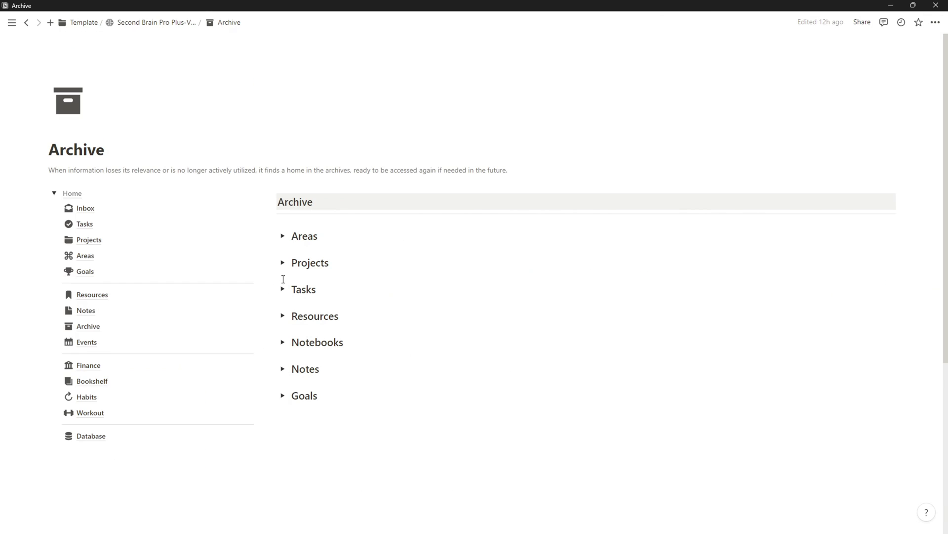
click(282, 395)
scroll(377, 388, down, 2)
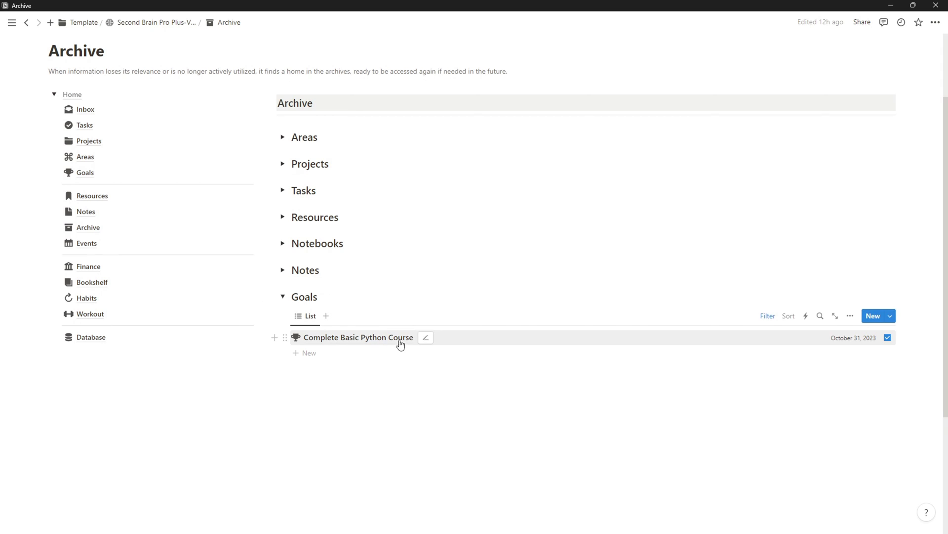
click(282, 296)
scroll(284, 299, up, 2)
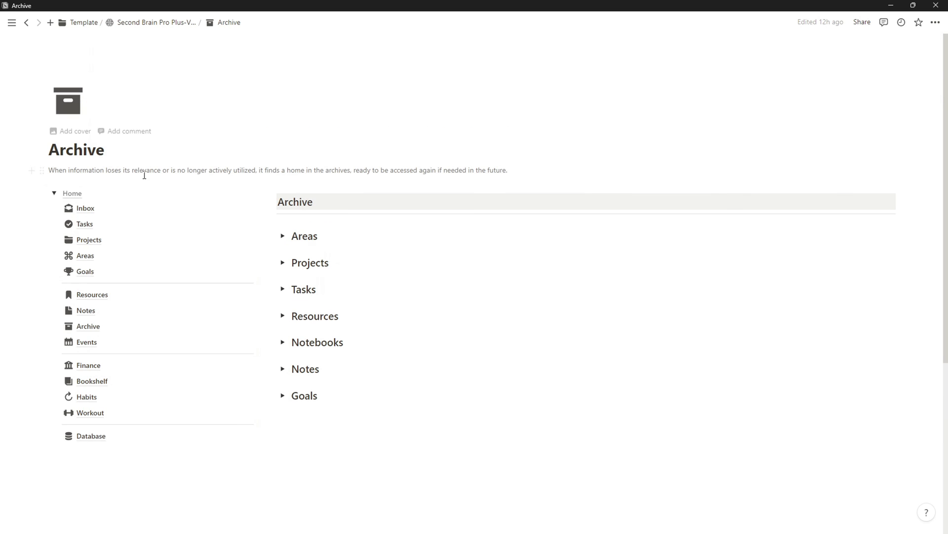
click(71, 194)
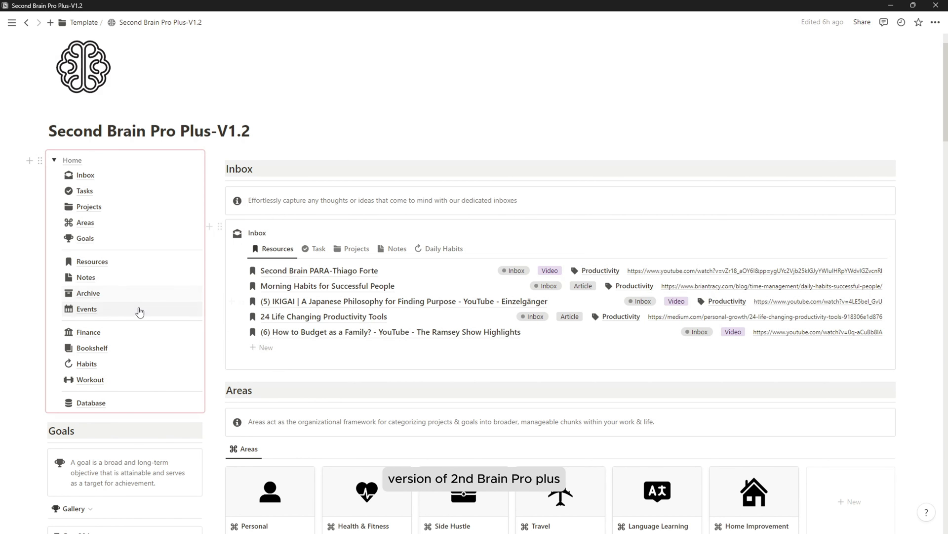
Step: Go to the Finance page from the home page's navigation block
scroll(131, 318, down, 1)
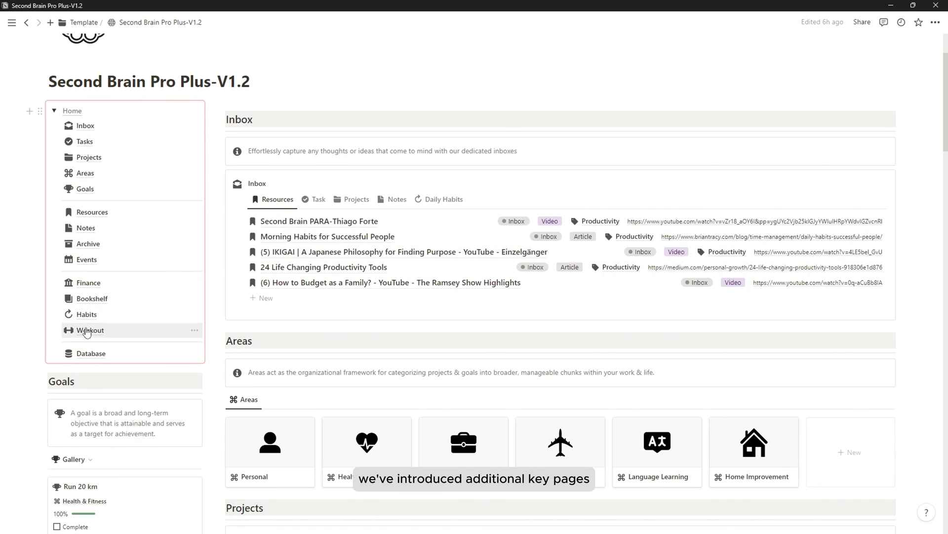
mouse_move(94, 288)
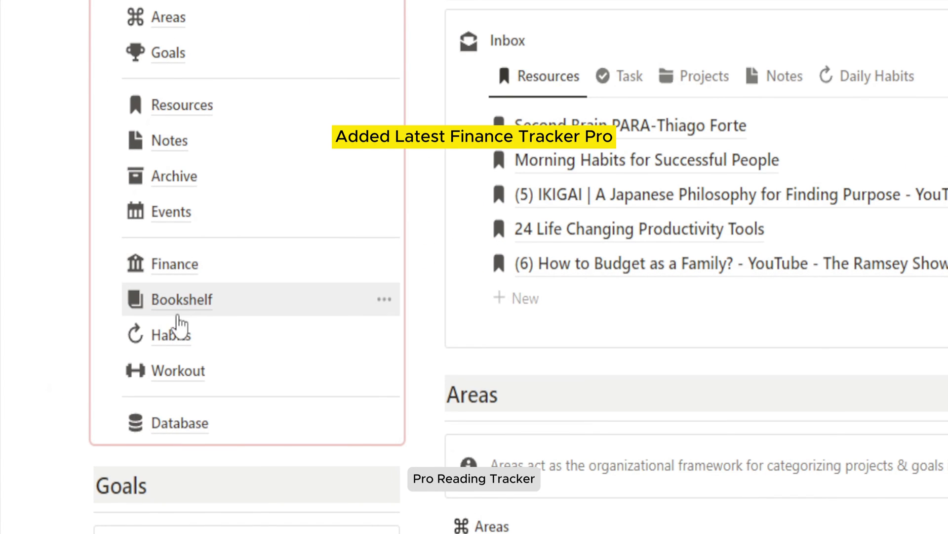
scroll(186, 345, down, 2)
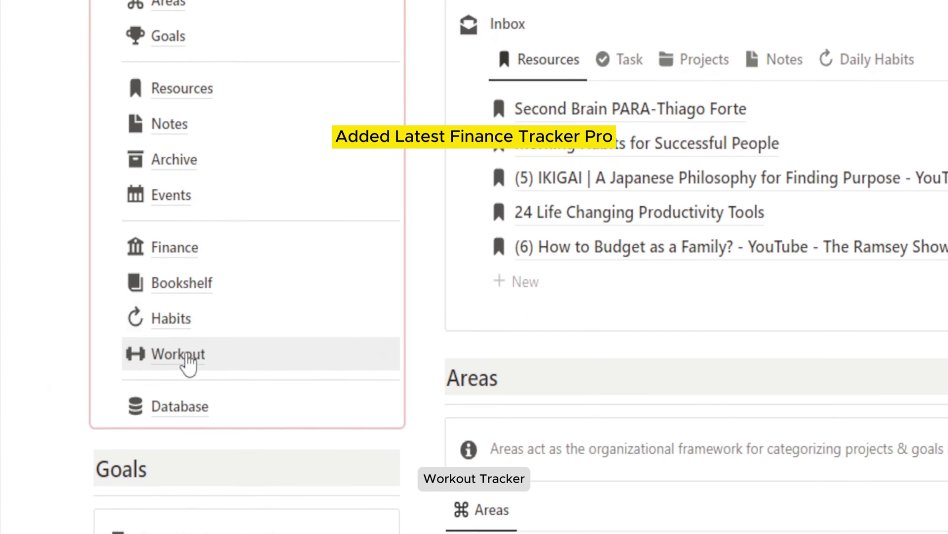
click(184, 219)
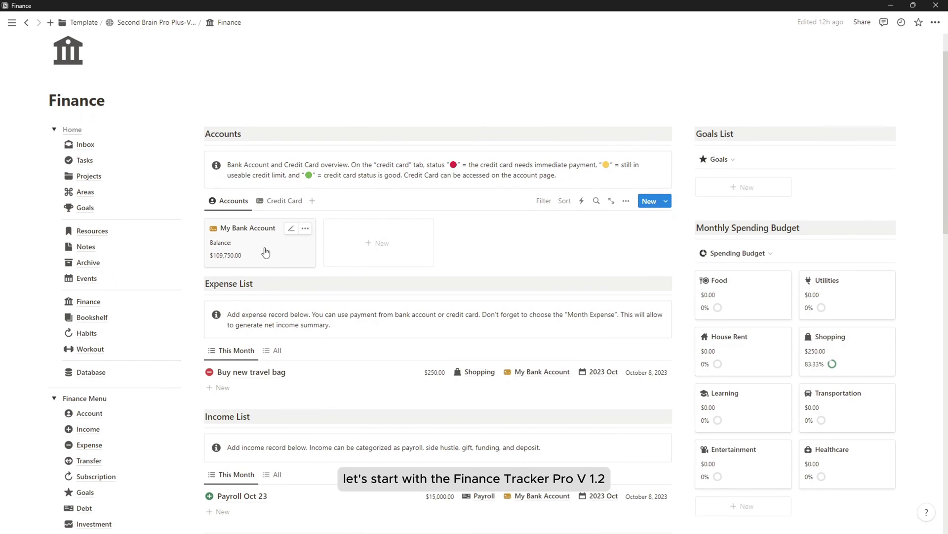
scroll(98, 296, down, 2)
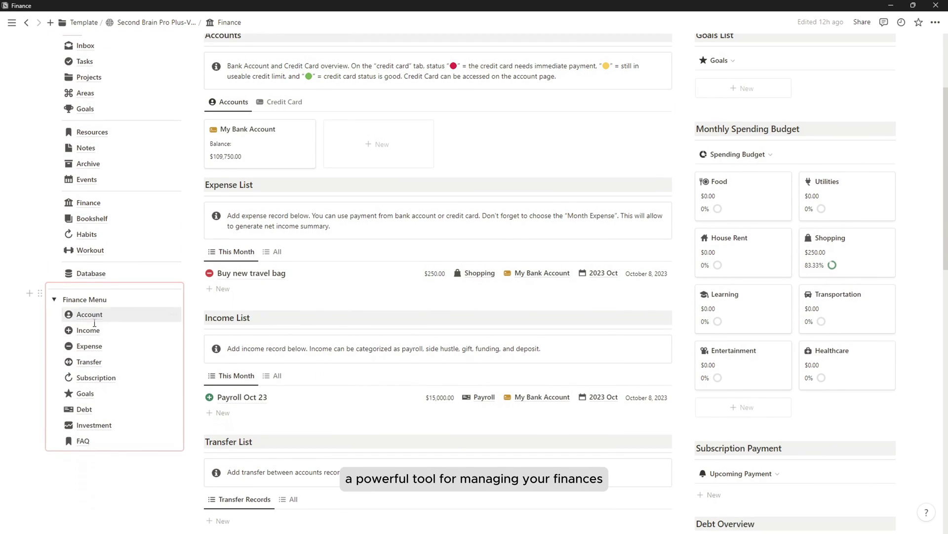
click(54, 301)
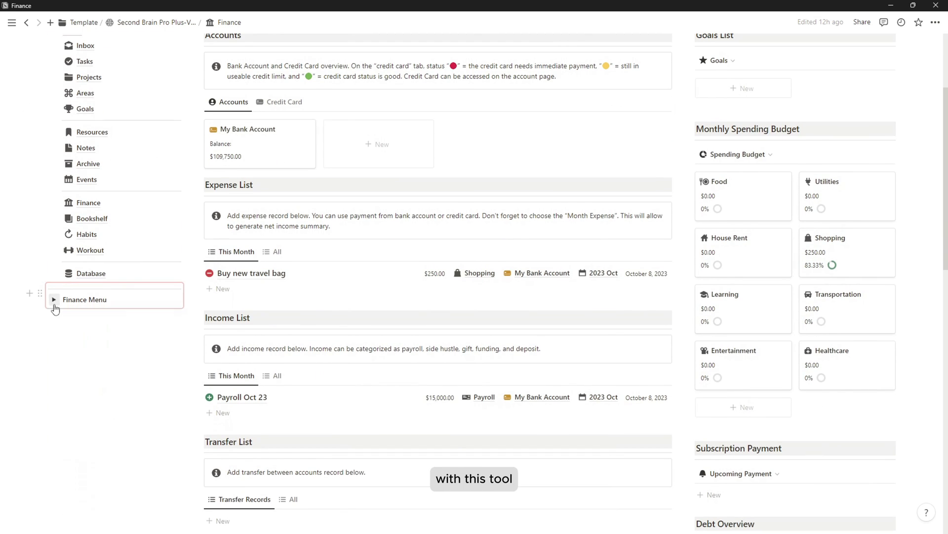
click(54, 301)
scroll(282, 299, up, 3)
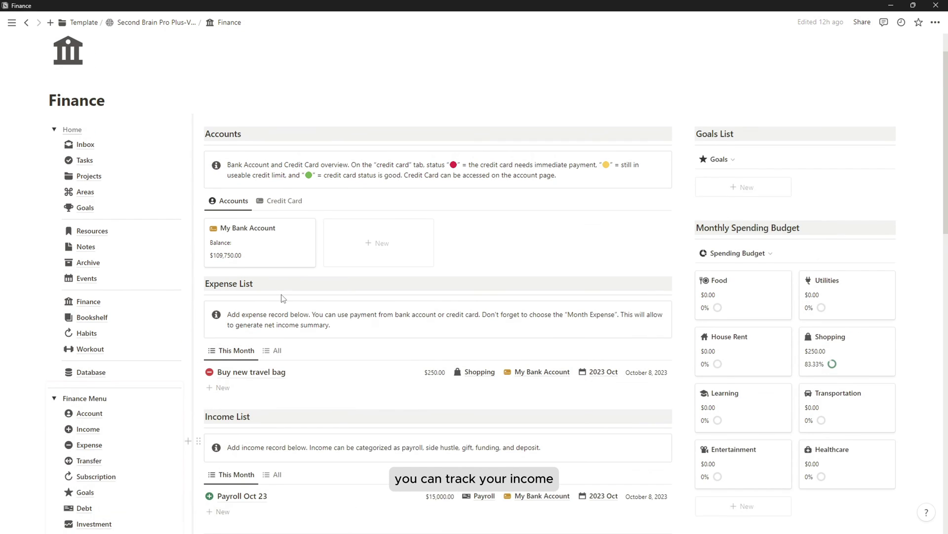
click(276, 251)
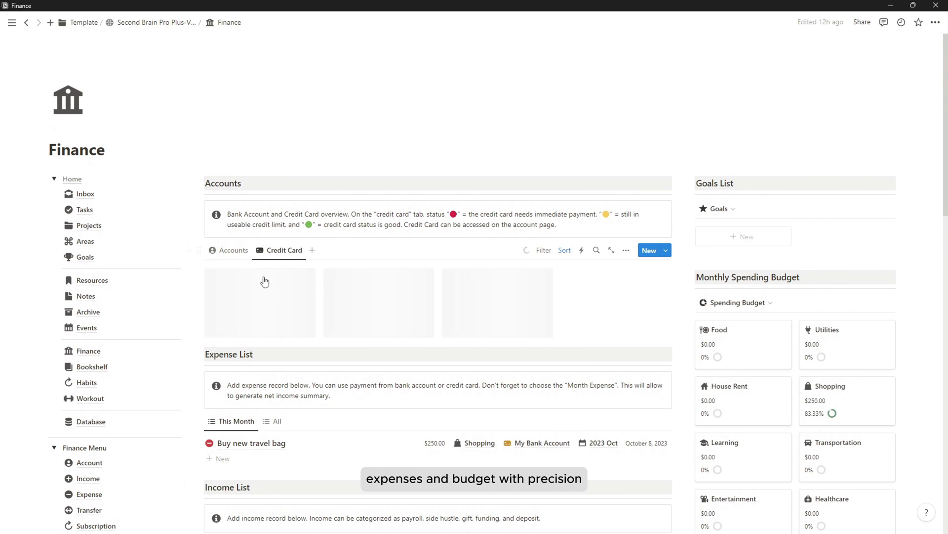
click(225, 251)
scroll(296, 303, down, 4)
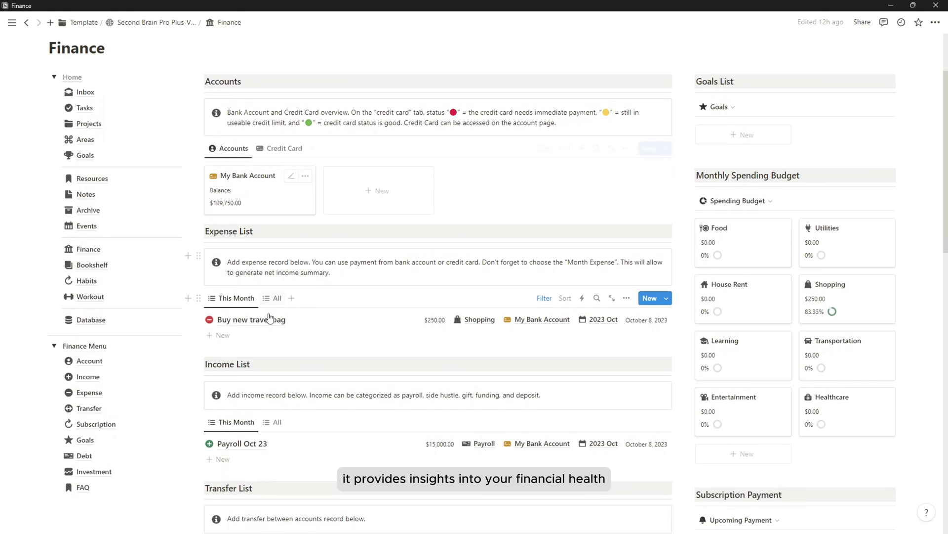
scroll(295, 303, down, 7)
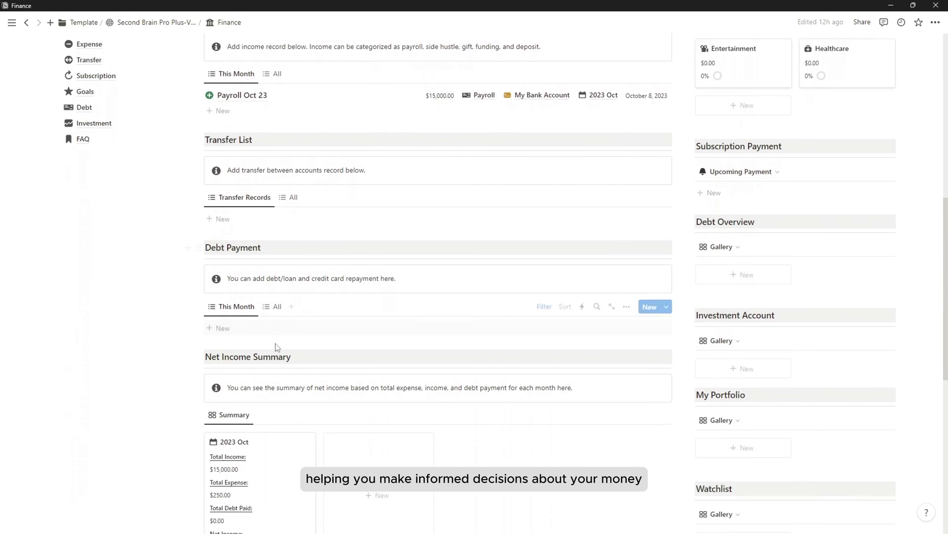
scroll(328, 385, up, 11)
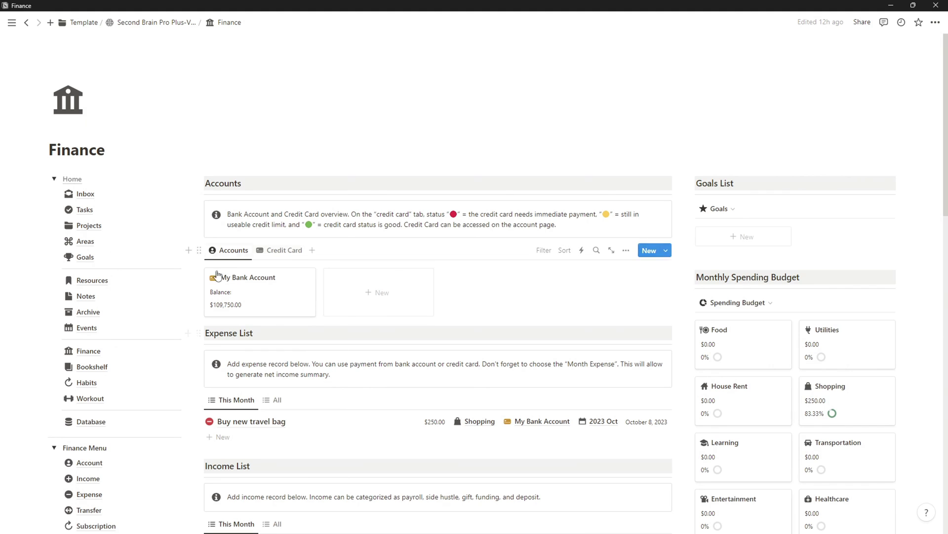
Step: Open Bookshelf and switch between its Reading and To Read lists
click(94, 366)
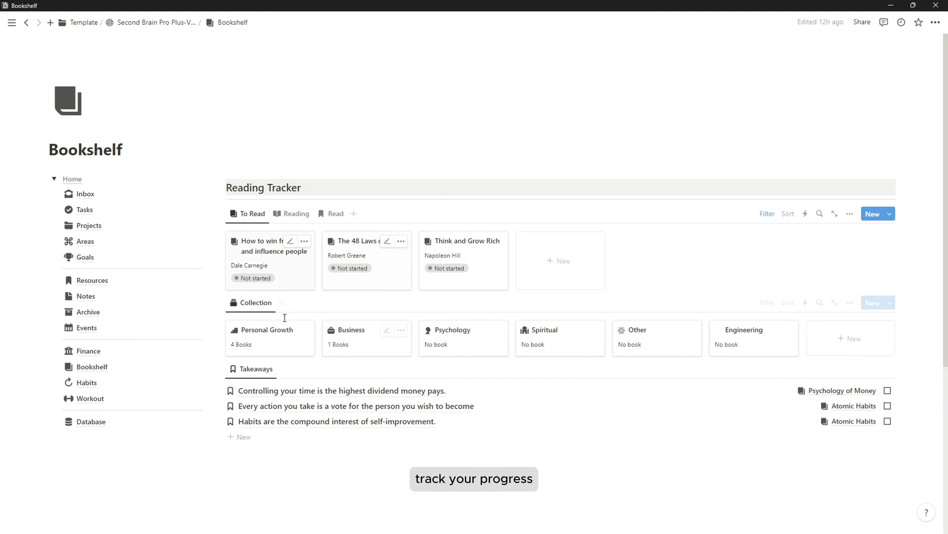
click(298, 213)
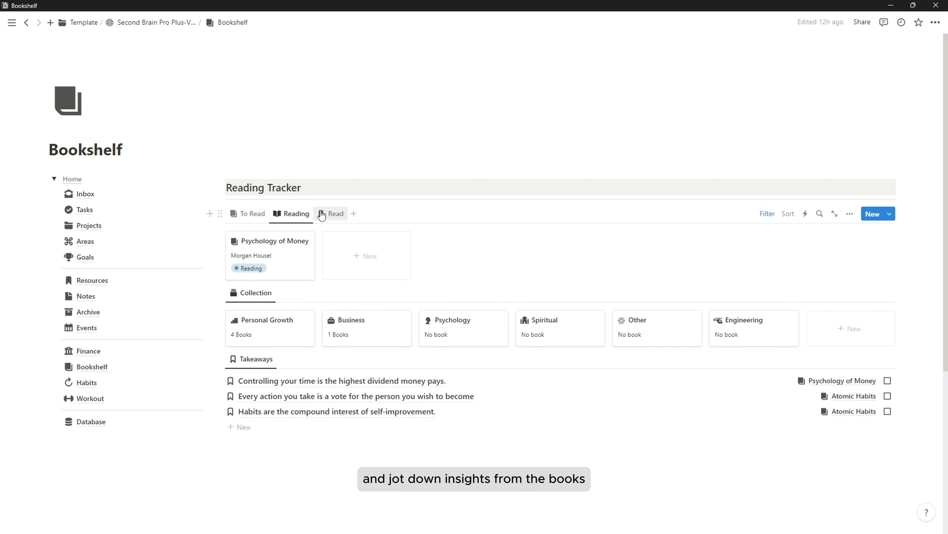
click(253, 215)
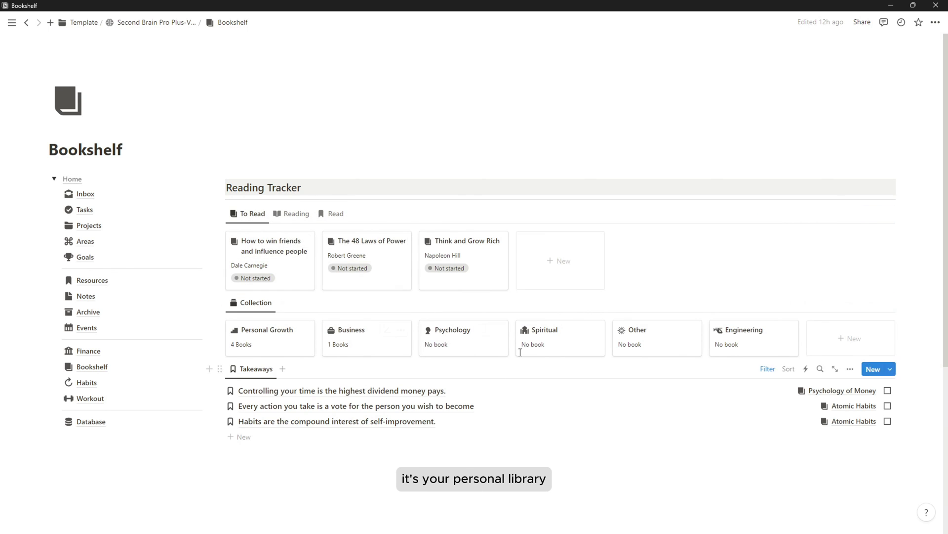
Step: Toggle the Habits tracker between Monthly and Weekly views, then go to the Workout page
click(125, 384)
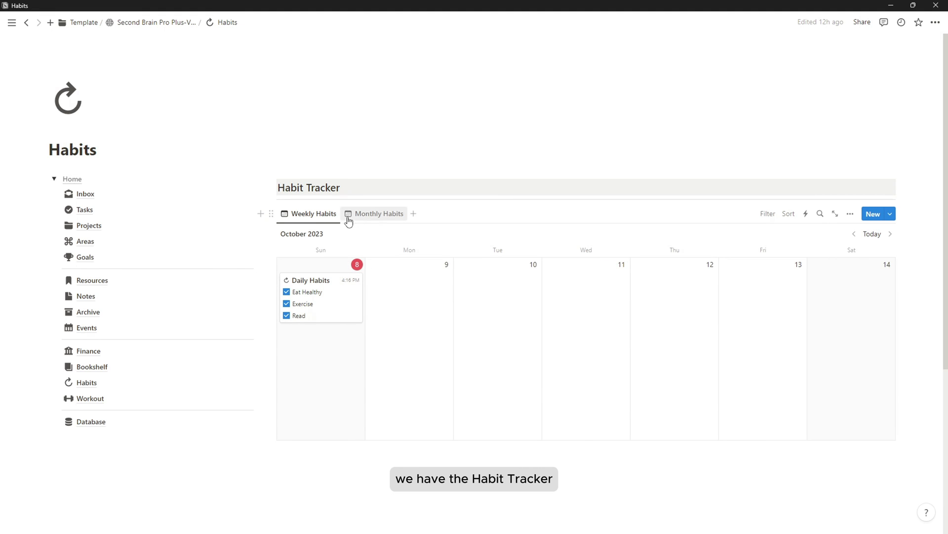
click(349, 220)
click(318, 215)
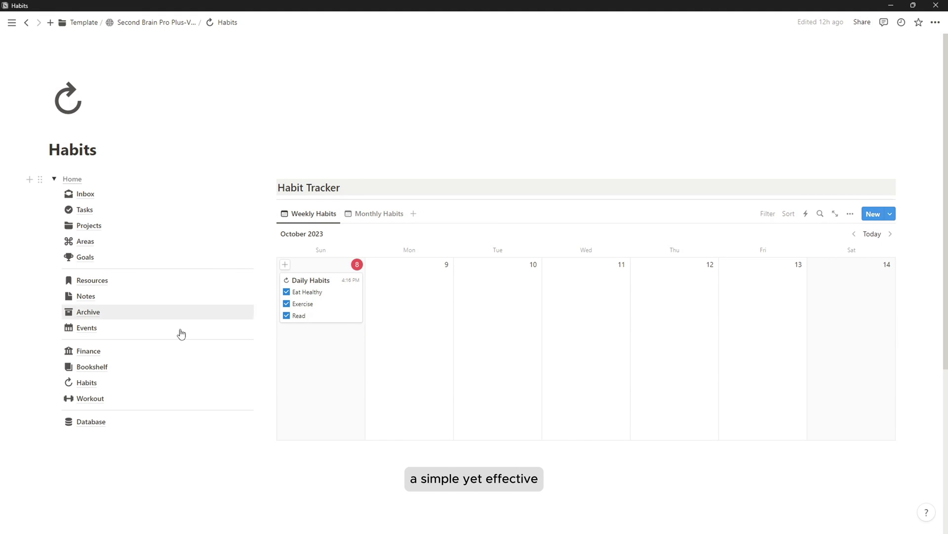
click(102, 397)
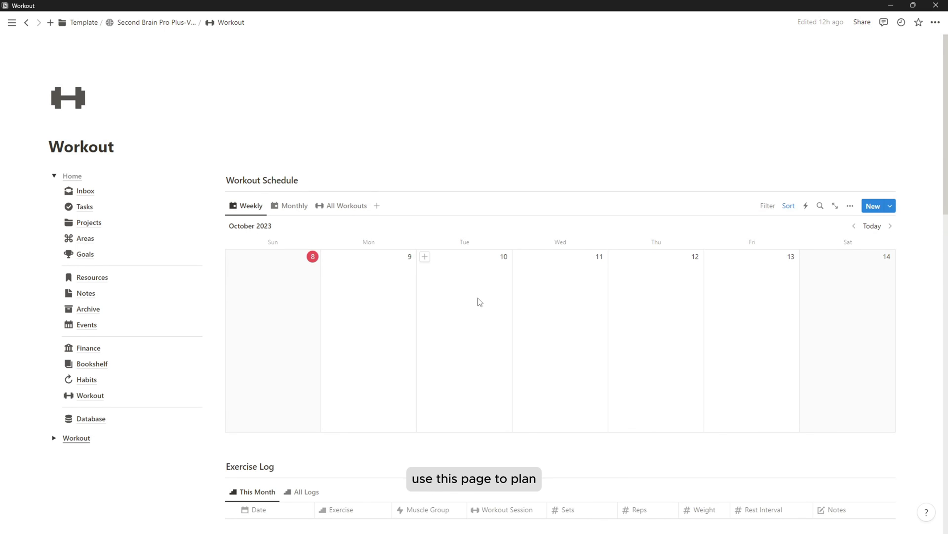
Step: Cycle the Workout Schedule through Monthly, All Workouts and Weekly views
scroll(478, 300, down, 1)
click(296, 160)
click(337, 161)
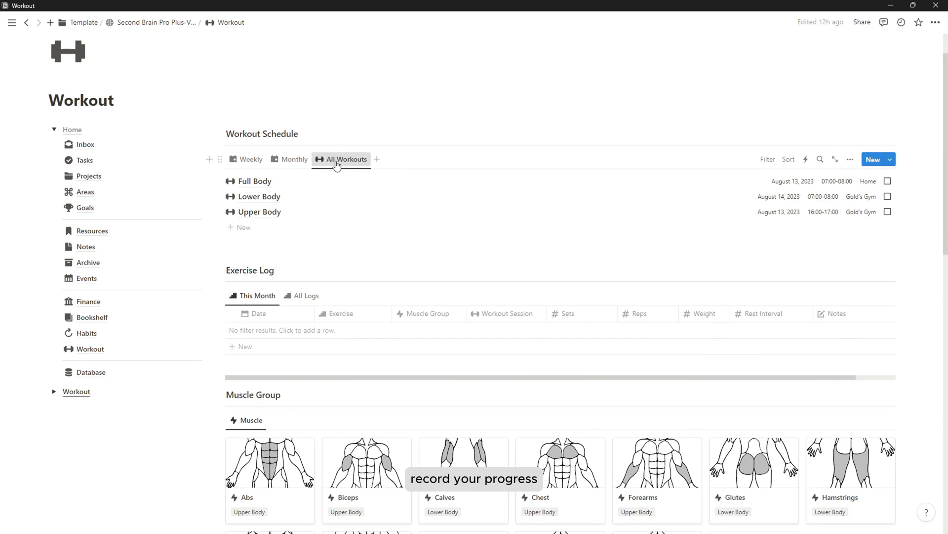
click(245, 164)
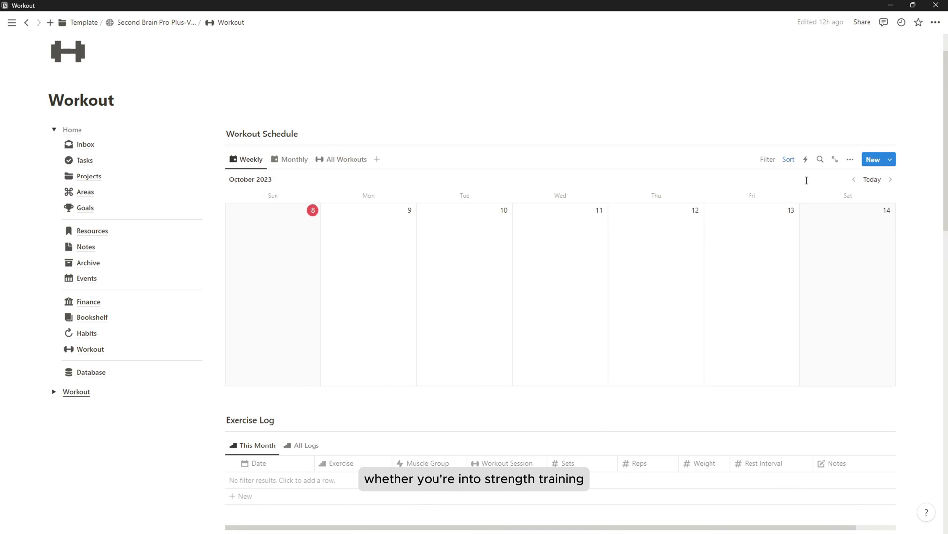
scroll(358, 250, down, 5)
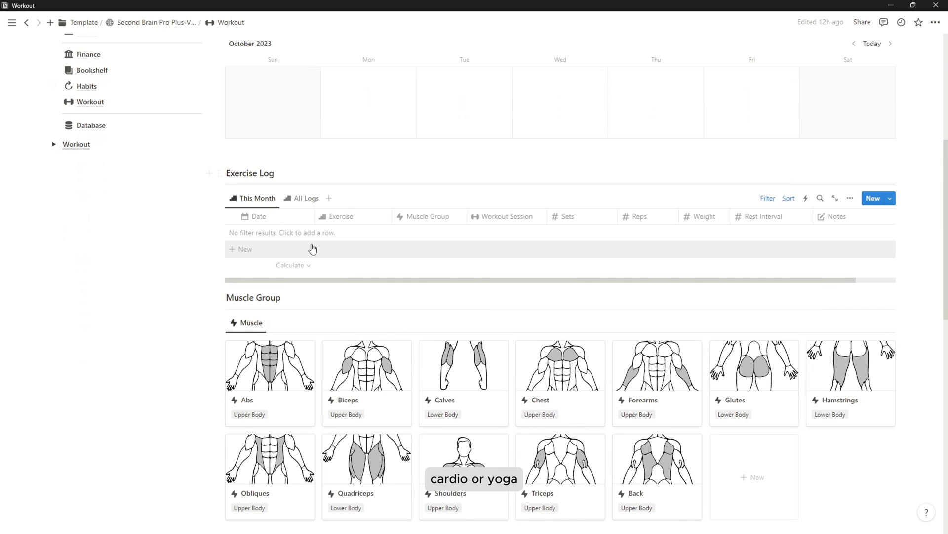
scroll(387, 301, down, 7)
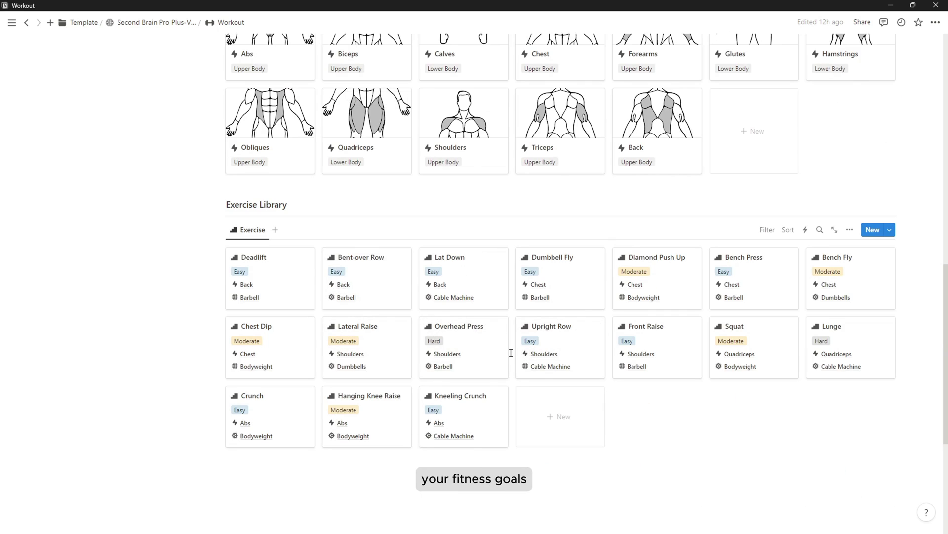
scroll(511, 353, up, 10)
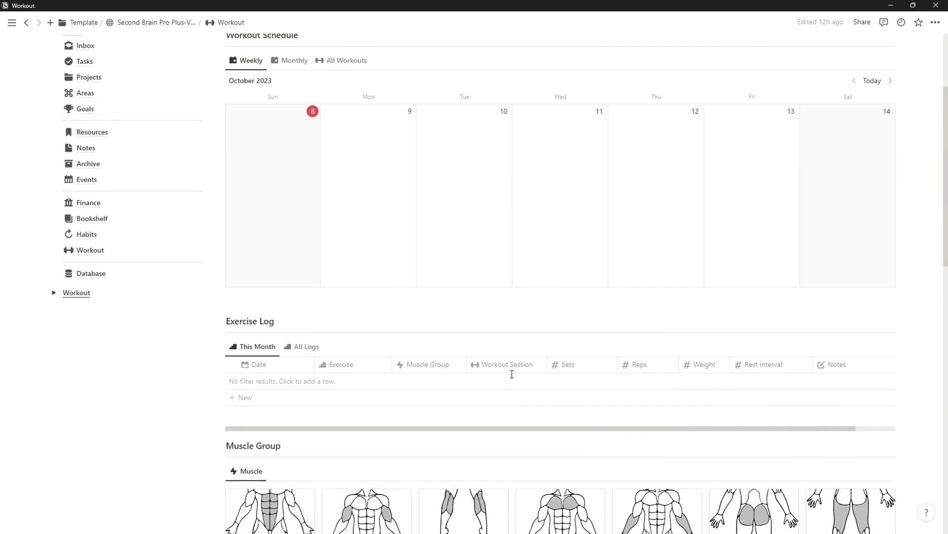
scroll(459, 373, up, 3)
Step: Expand the Workout sub-pages in the sidebar, then return to the Second Brain home page
click(52, 441)
scroll(103, 409, down, 2)
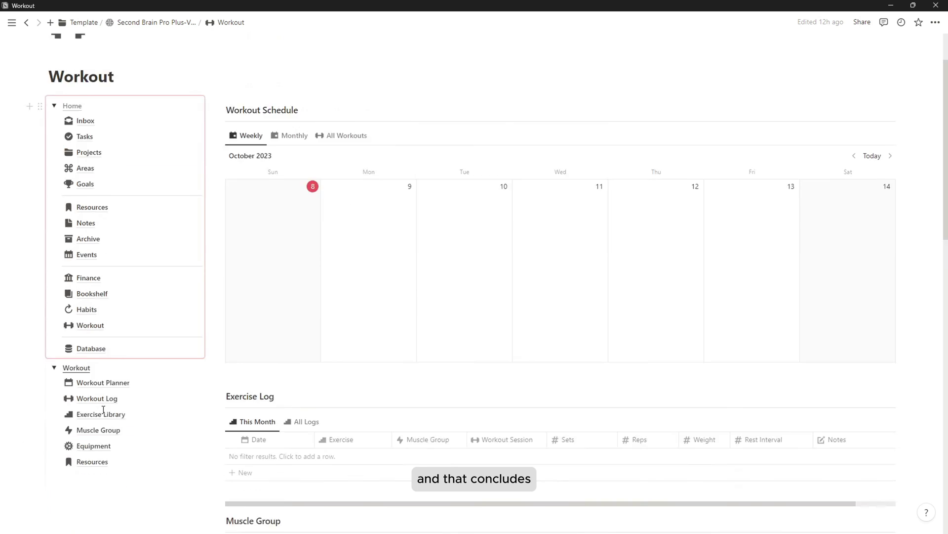
scroll(104, 410, down, 2)
scroll(138, 335, up, 4)
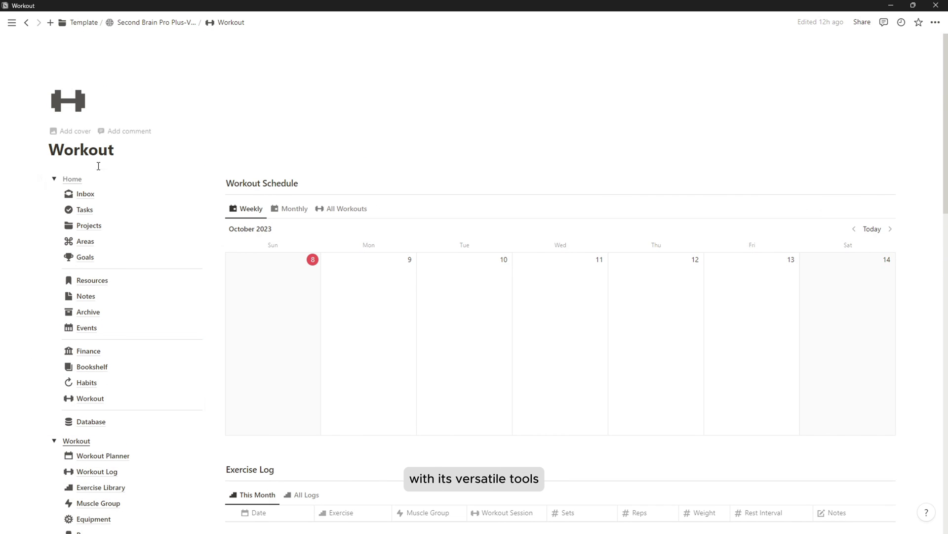
click(72, 180)
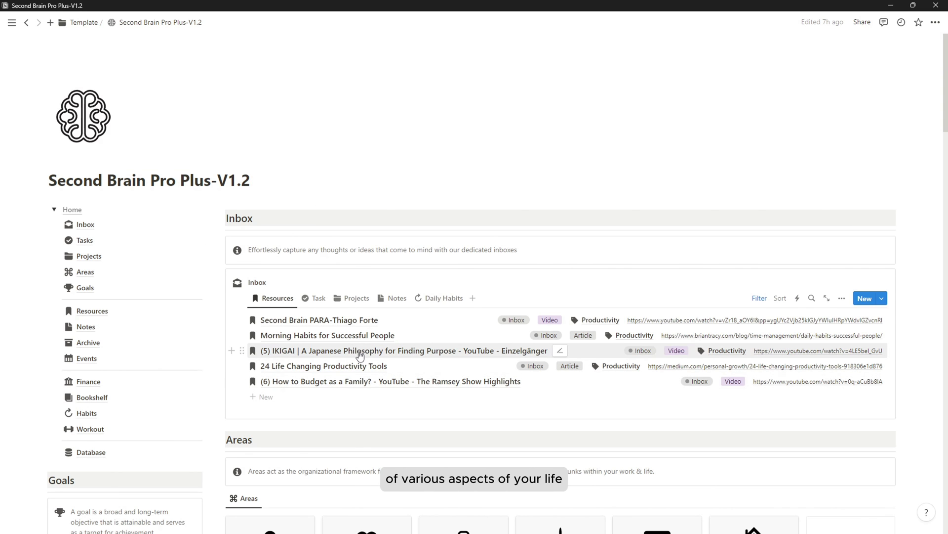
scroll(359, 355, down, 2)
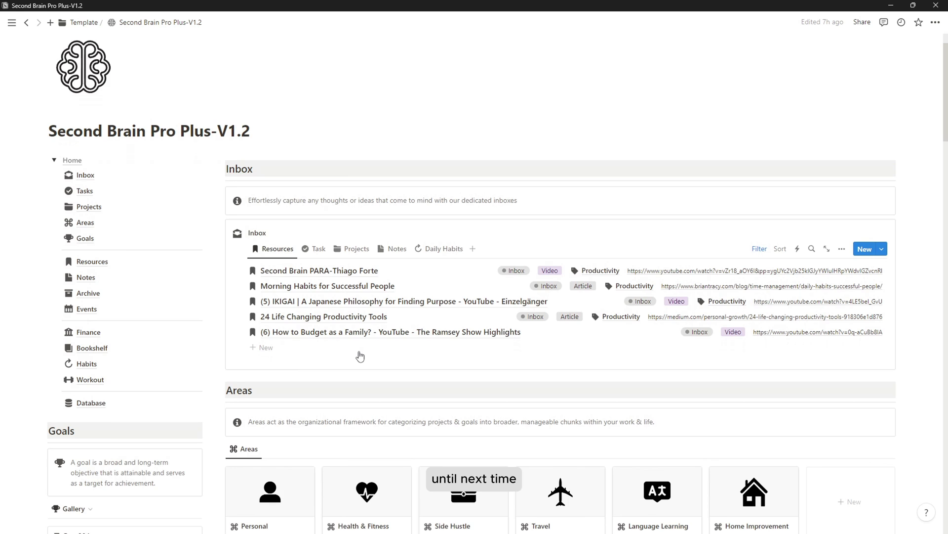
scroll(360, 354, down, 3)
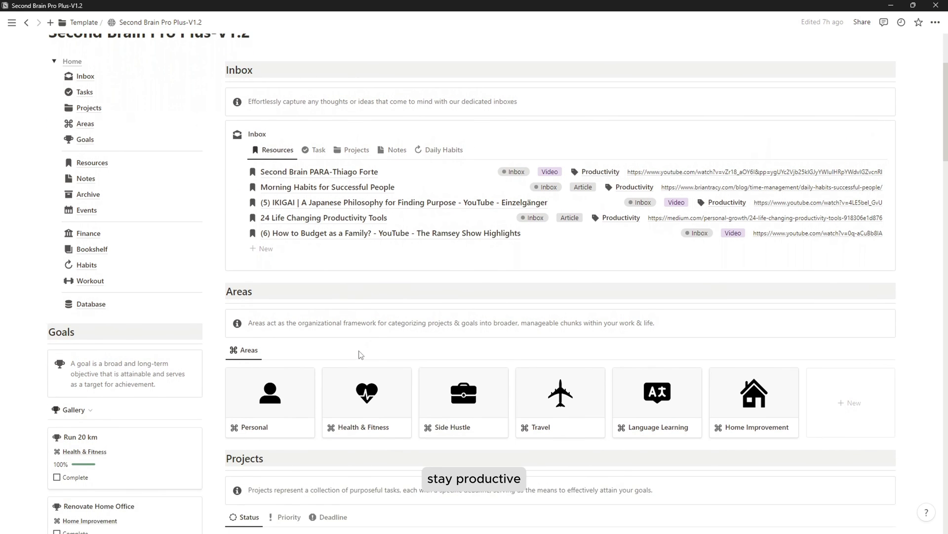
scroll(359, 351, up, 2)
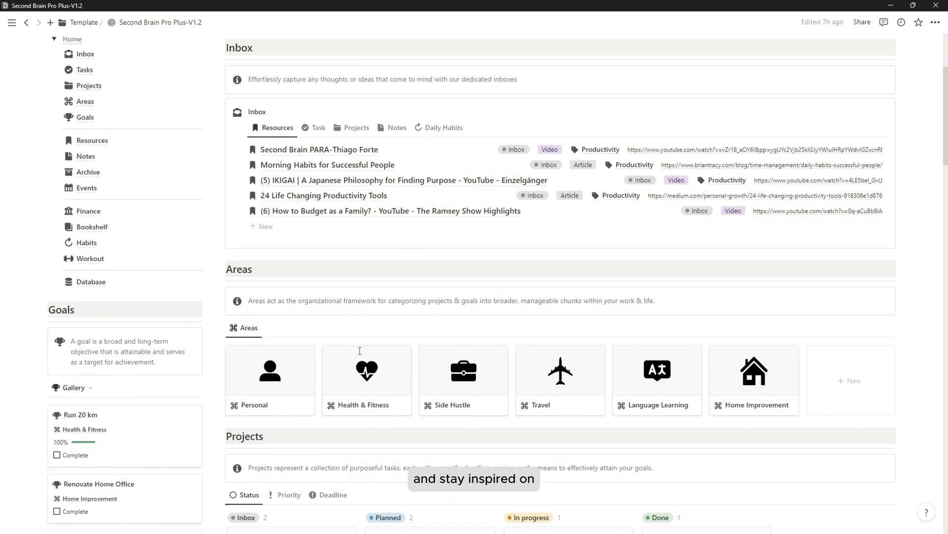